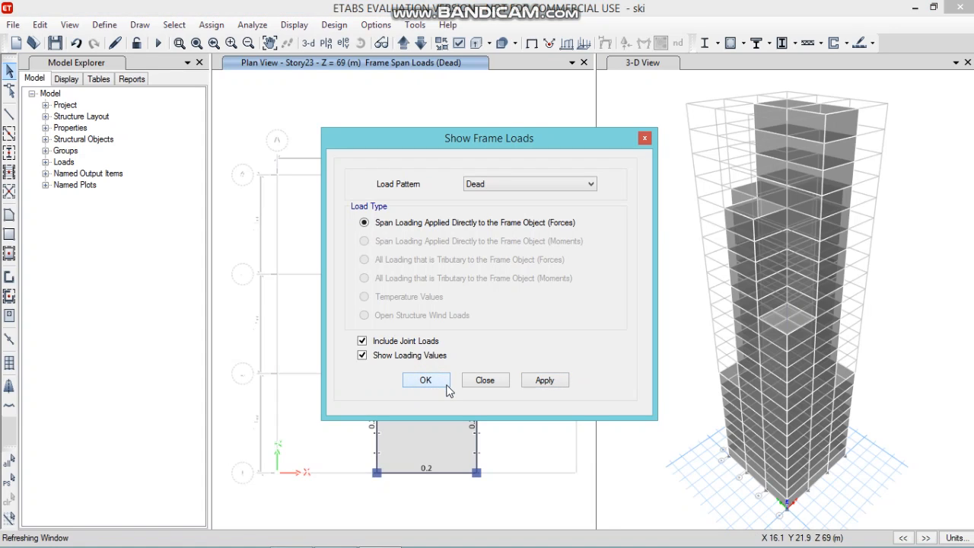
Display the Dead pattern's frame span loads with values on the plan, and return the plan to the undeformed shape.
left_click(429, 381)
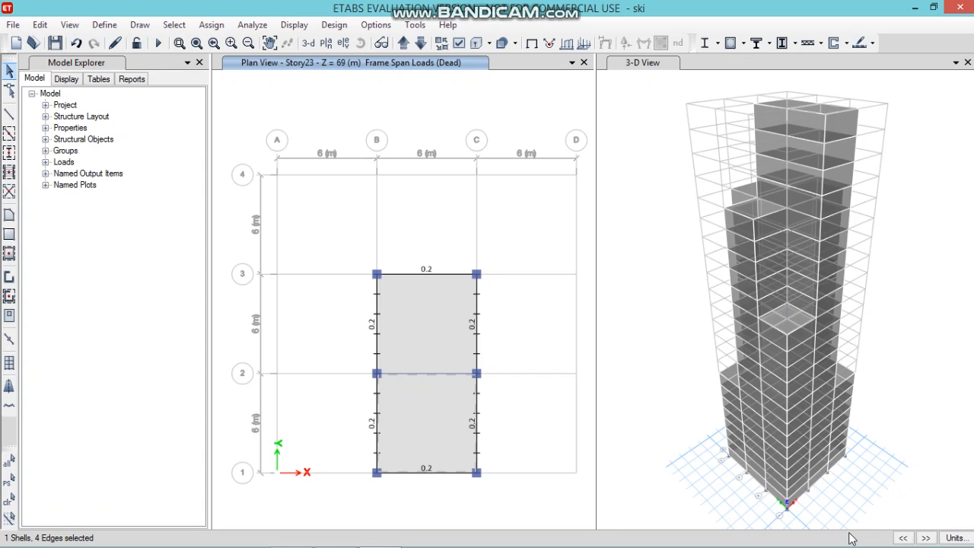
left_click(308, 27)
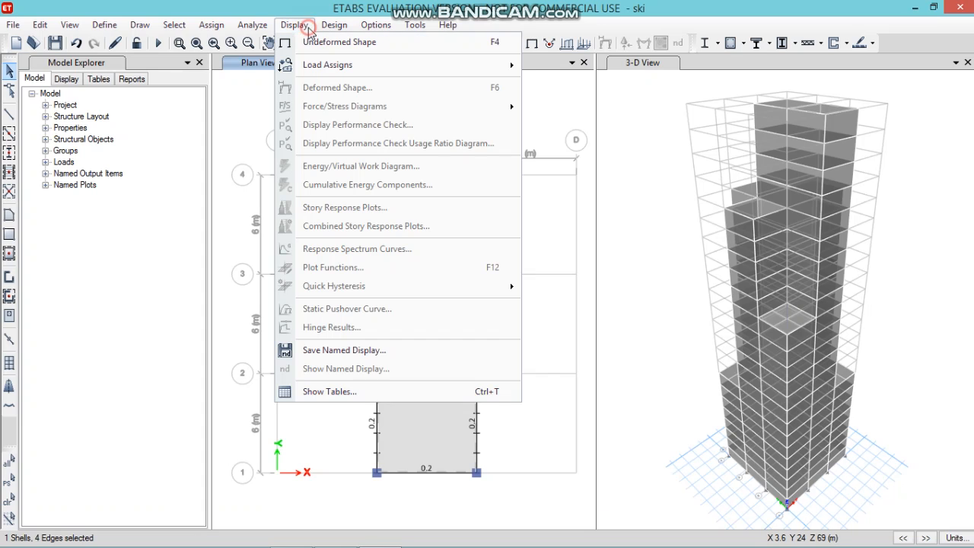
left_click(330, 43)
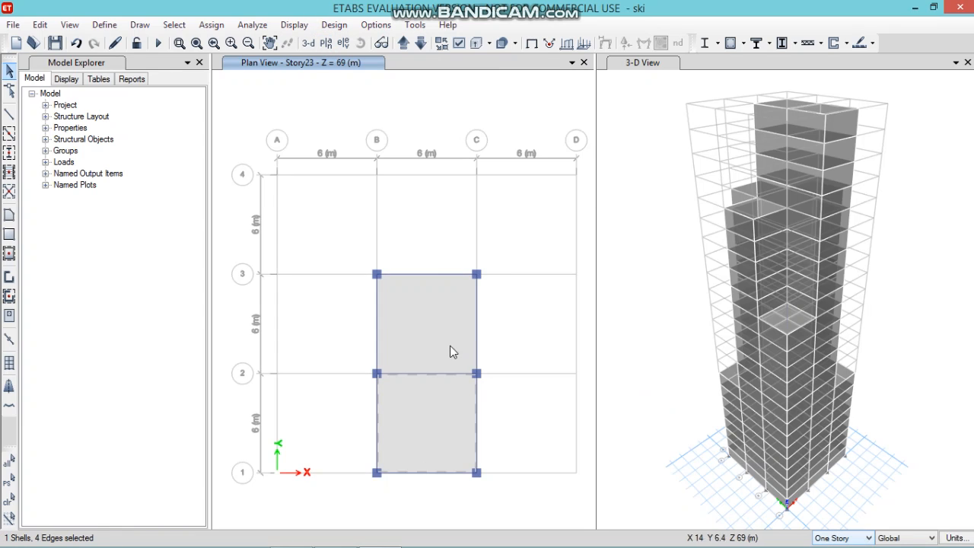
Delete the existing distributed Dead loads from the six perimeter beams of the Story23 floor between grids B–C and 1–3.
left_click(434, 276)
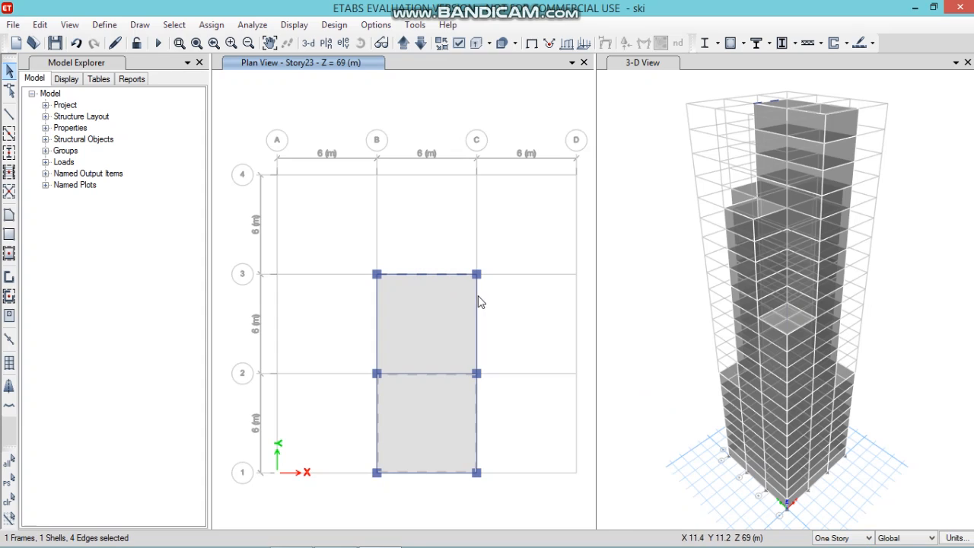
left_click(476, 305)
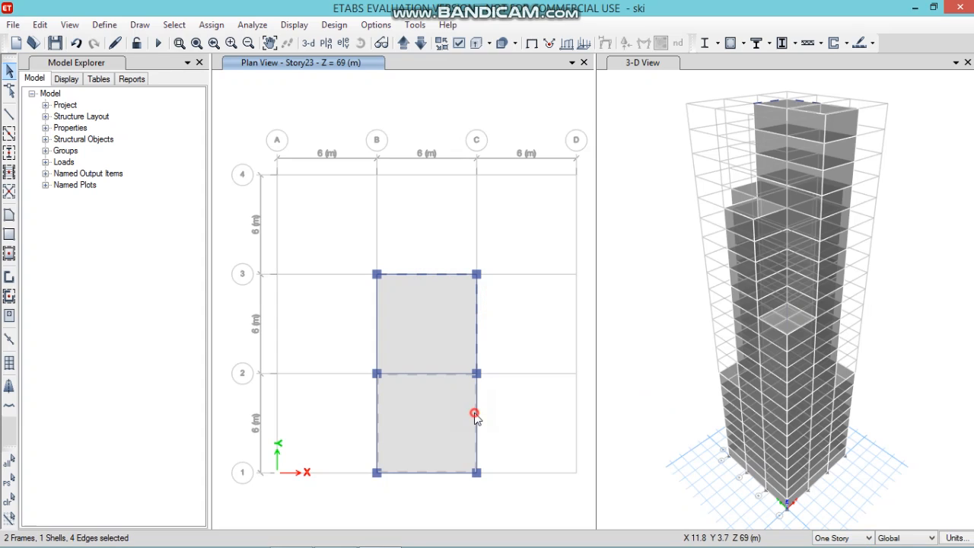
left_click(440, 472)
left_click(374, 398)
left_click(375, 313)
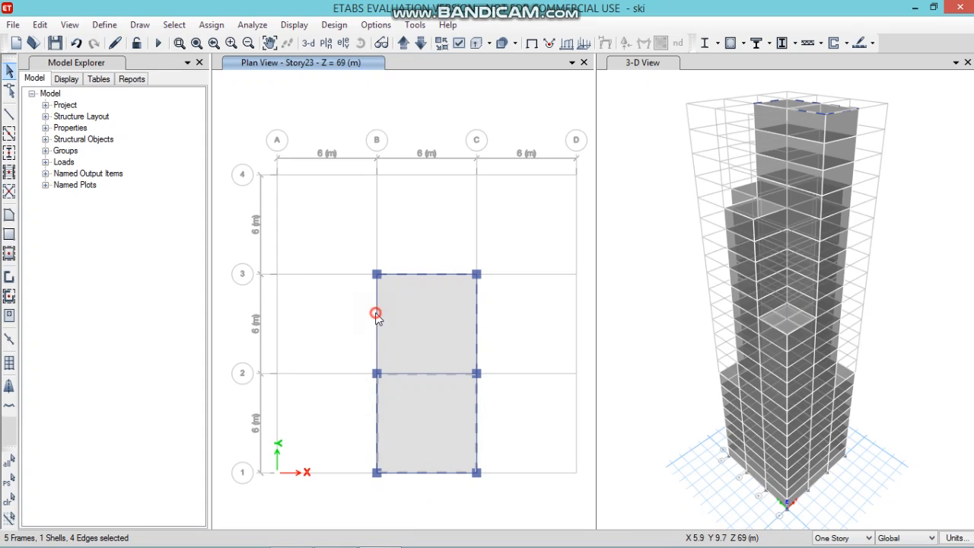
mouse_move(2, 535)
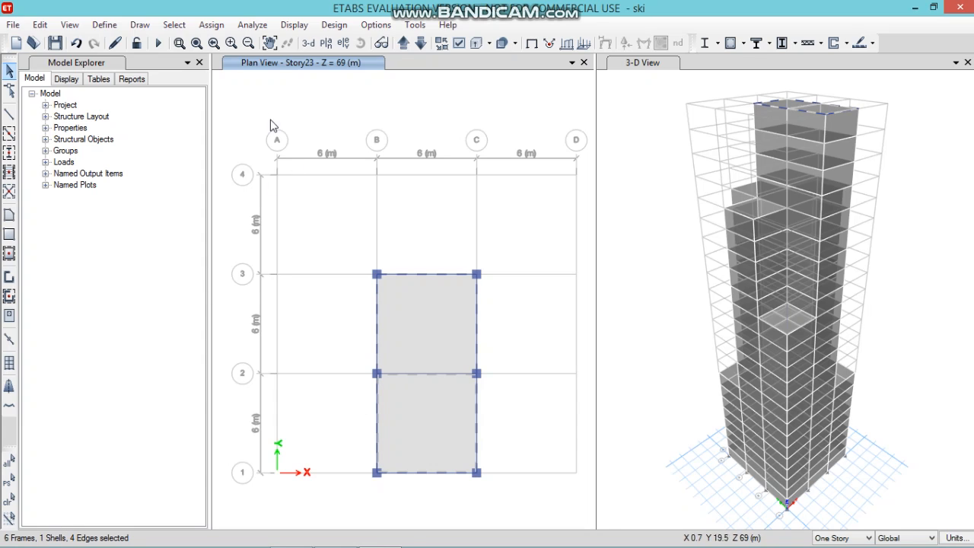
left_click(217, 24)
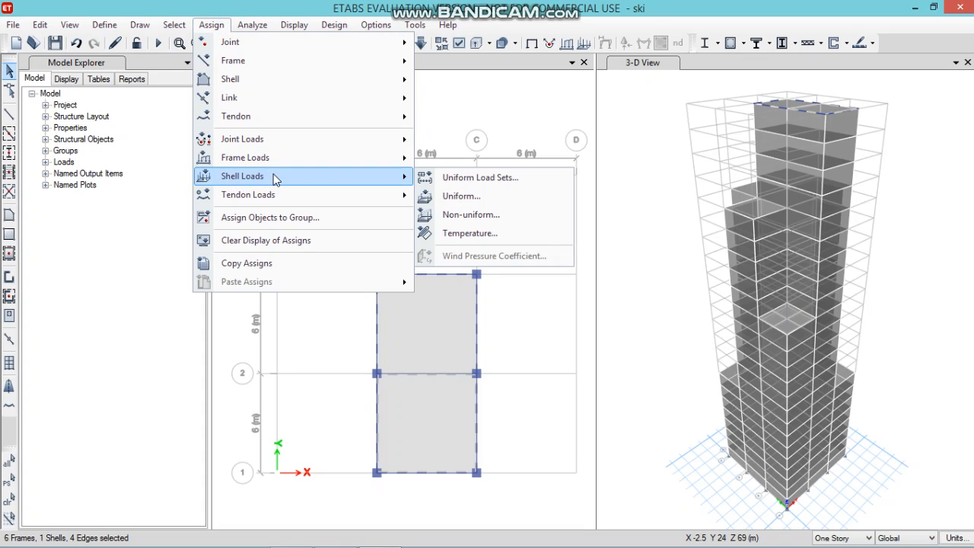
left_click(274, 164)
left_click(457, 177)
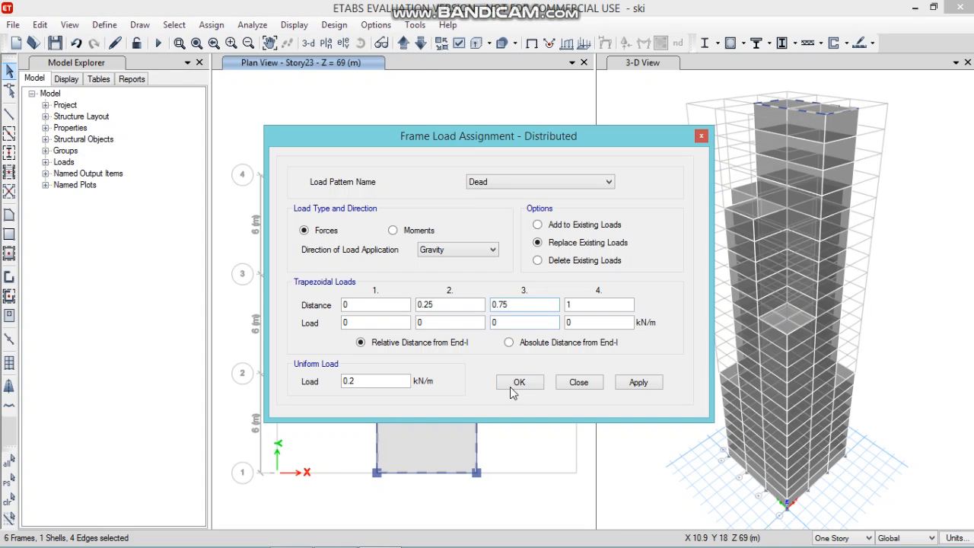
left_click(538, 260)
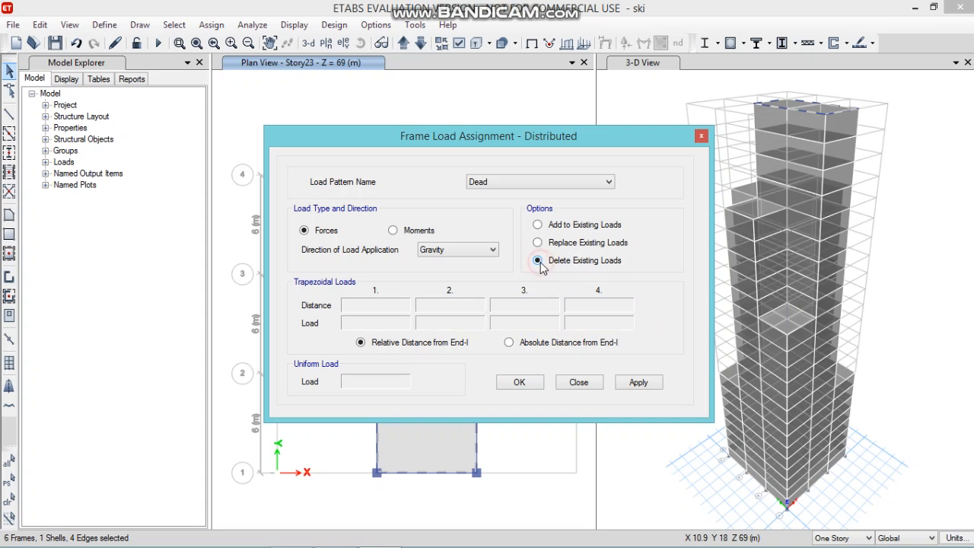
left_click(639, 383)
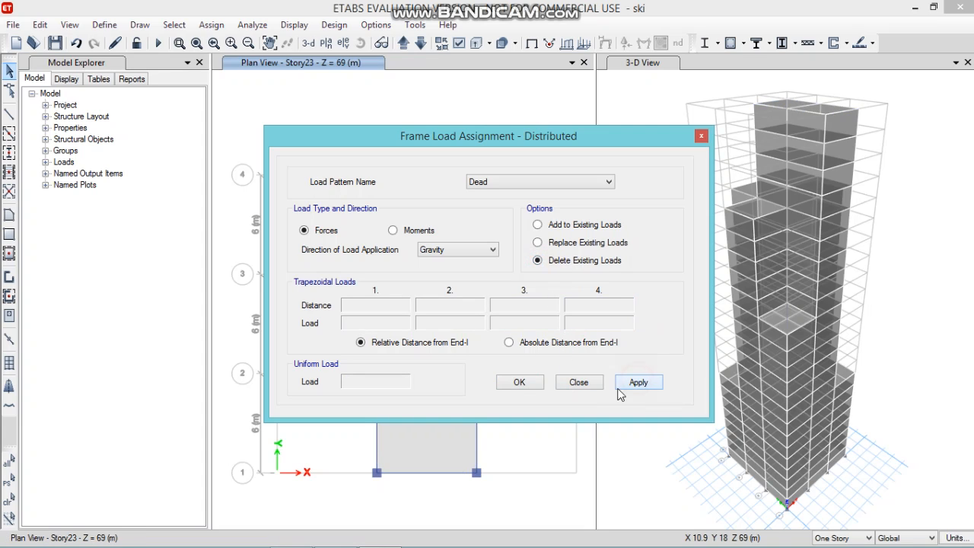
left_click(519, 383)
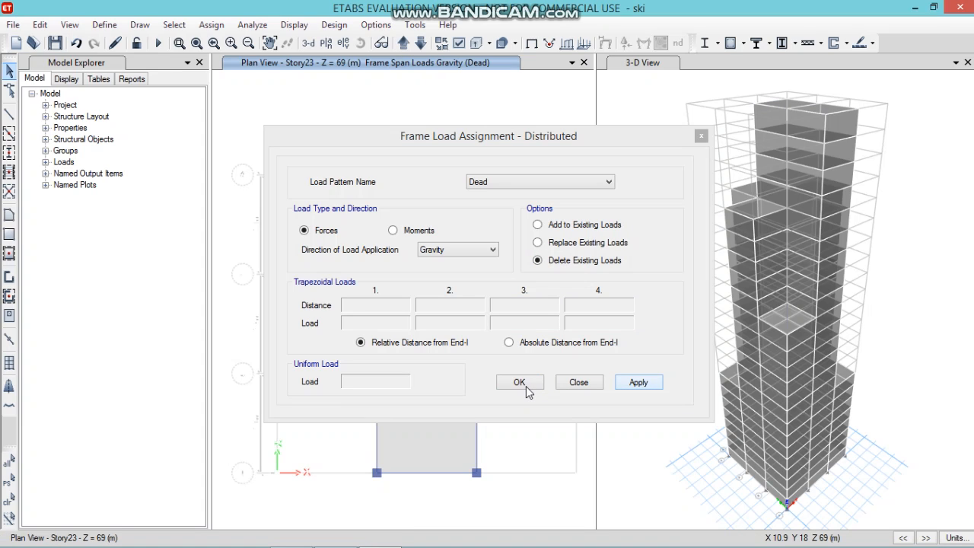
left_click(526, 386)
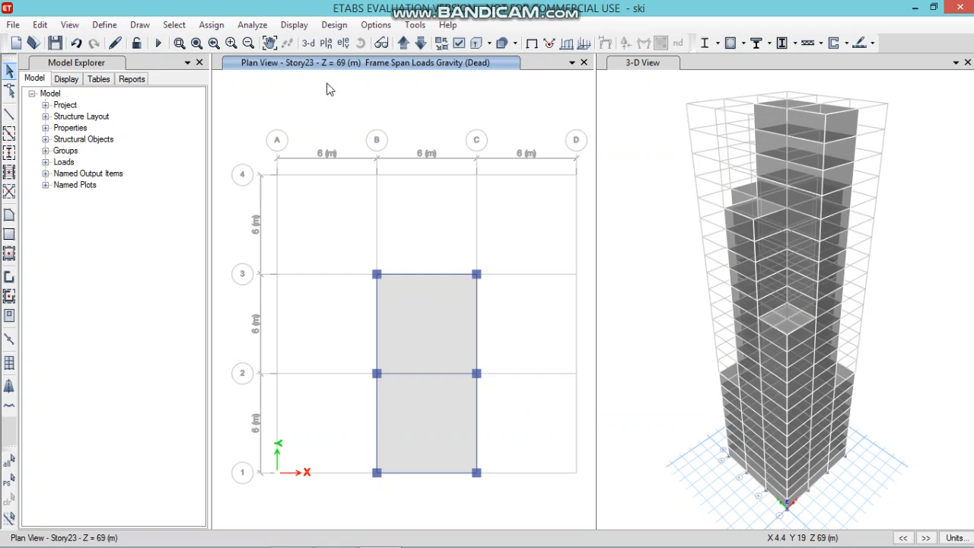
Switch the plan view from Story23 to the Base level.
left_click(326, 43)
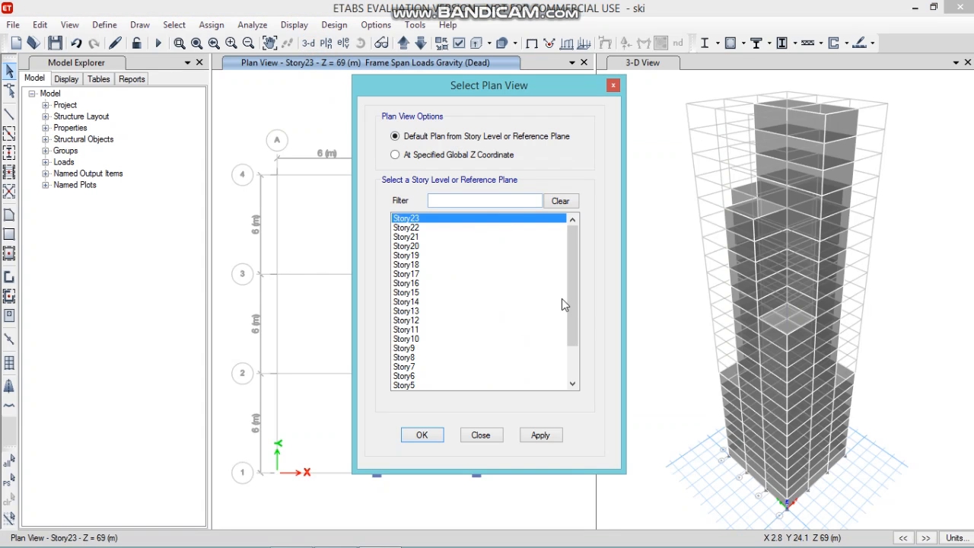
left_click_drag(572, 296, 572, 327)
left_click(468, 386)
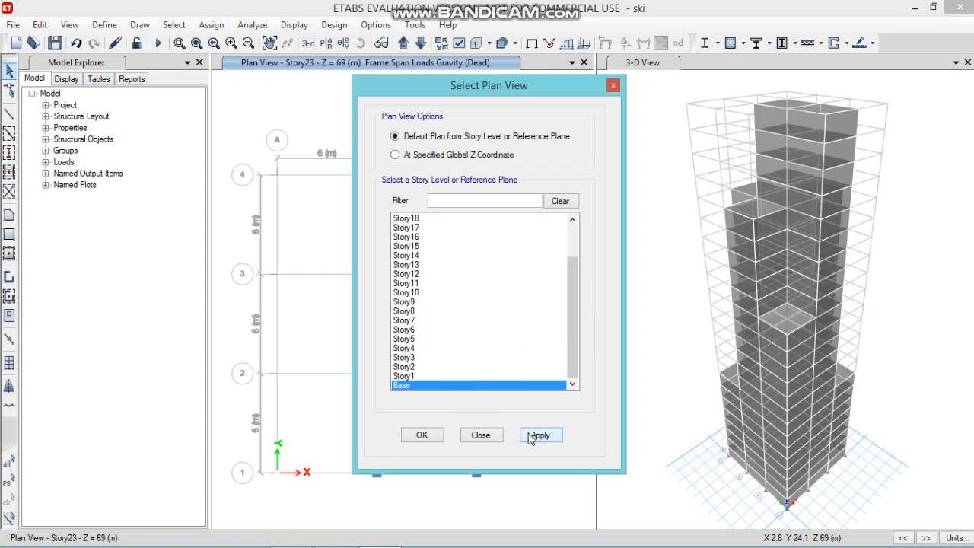
left_click(423, 437)
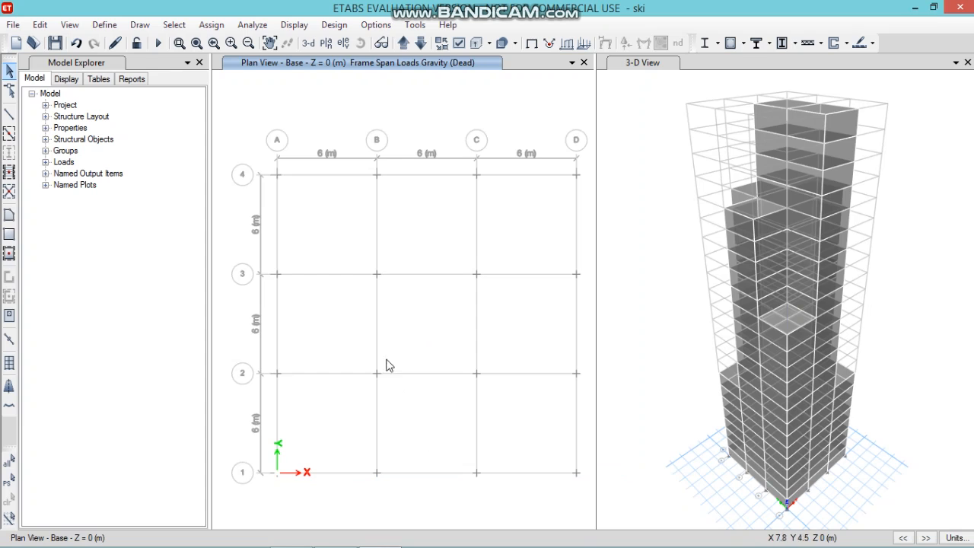
Assign fixed restraints, with all translations and rotations restrained, to all base joints on grids A–D and 1–4.
left_click_drag(257, 134, 585, 498)
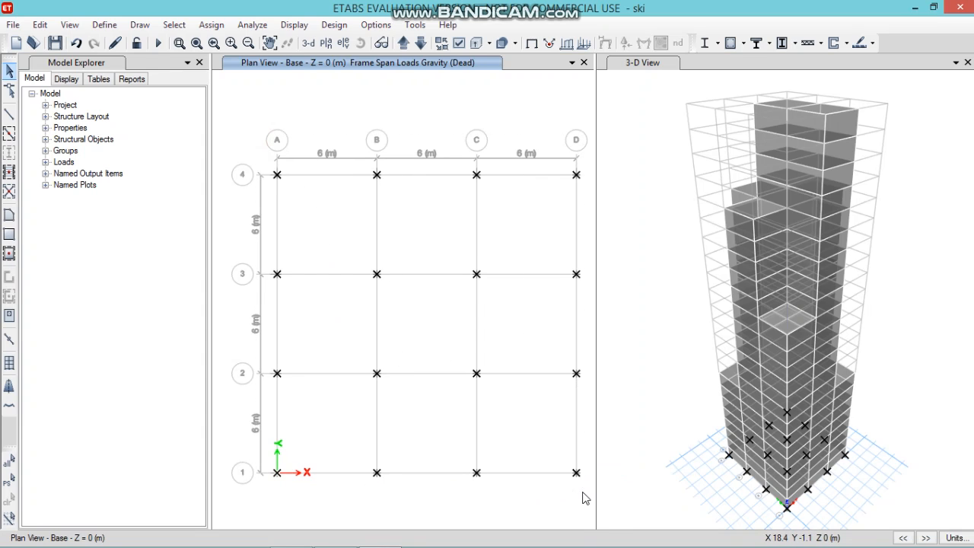
left_click(211, 24)
mouse_move(231, 43)
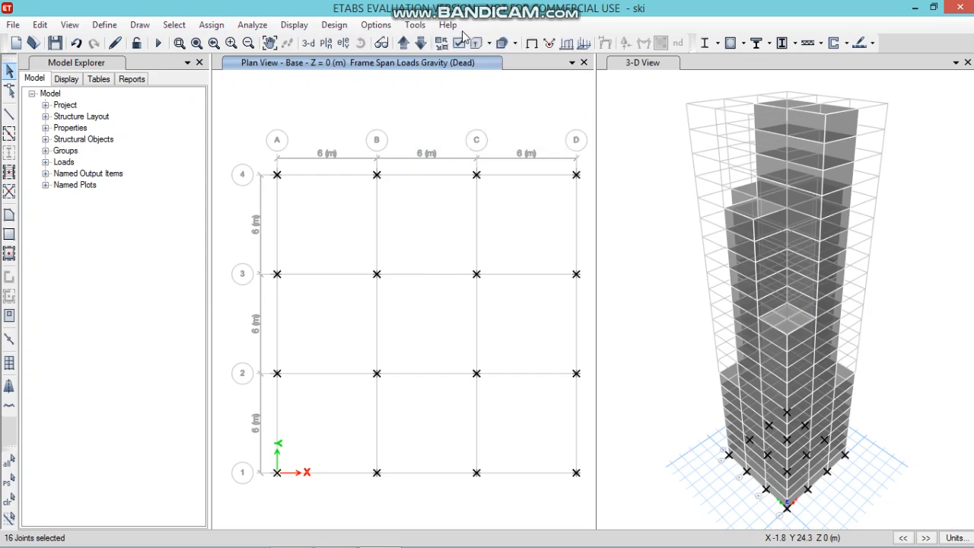
left_click(375, 51)
left_click(211, 24)
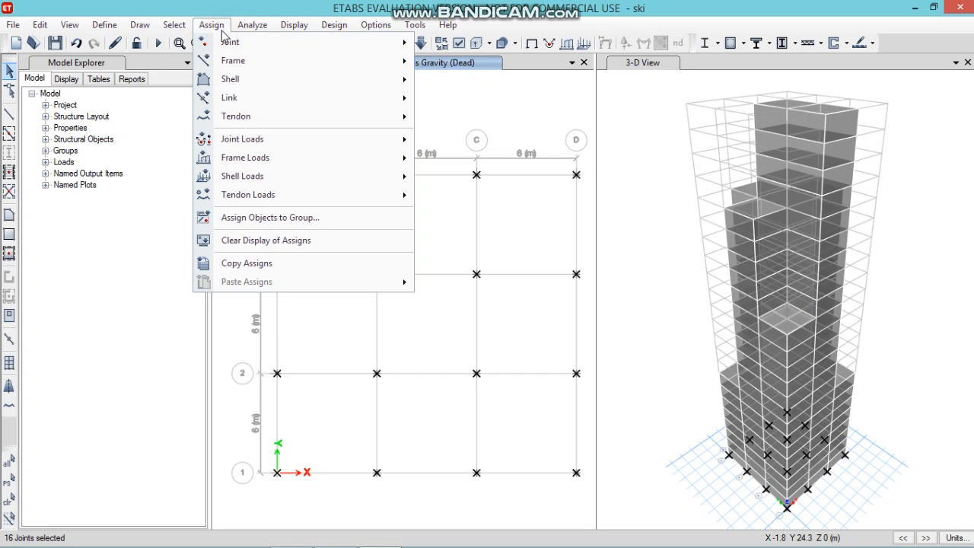
left_click(246, 48)
left_click(468, 45)
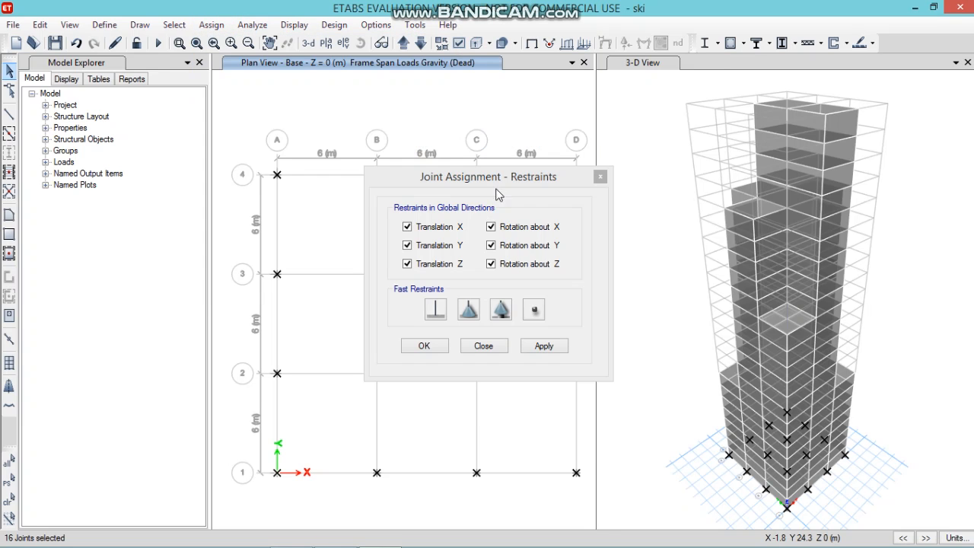
left_click(435, 309)
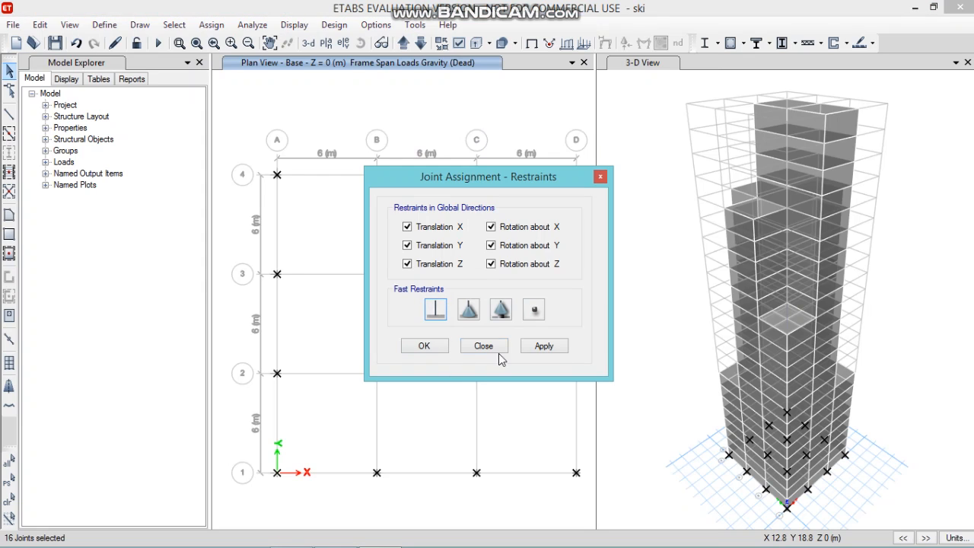
left_click(538, 352)
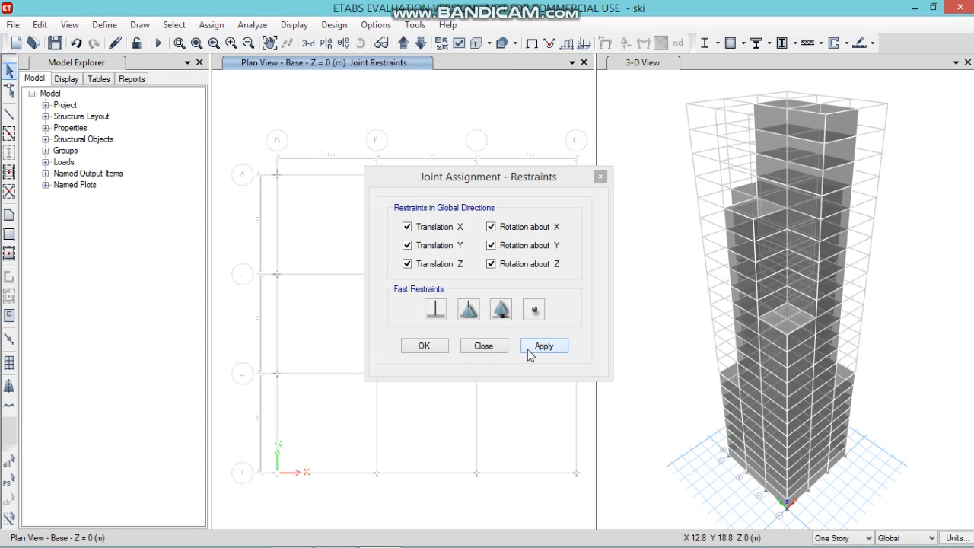
left_click(424, 347)
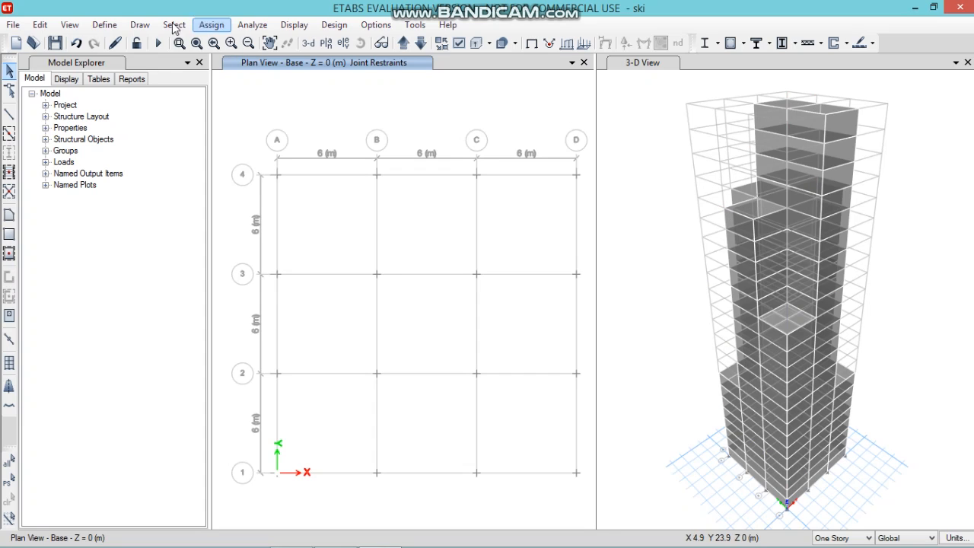
Auto-draw cladding around the building using the floors.
left_click(140, 25)
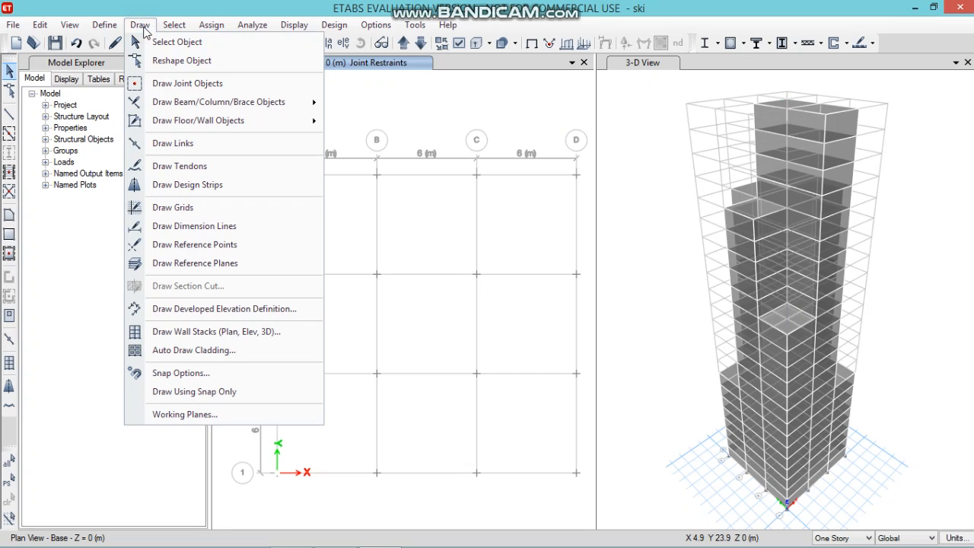
left_click(193, 352)
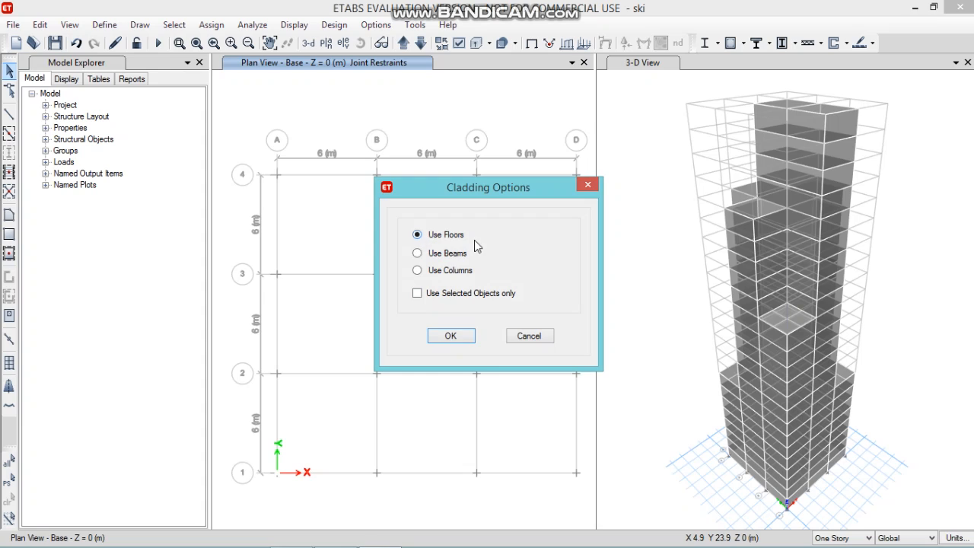
left_click(452, 333)
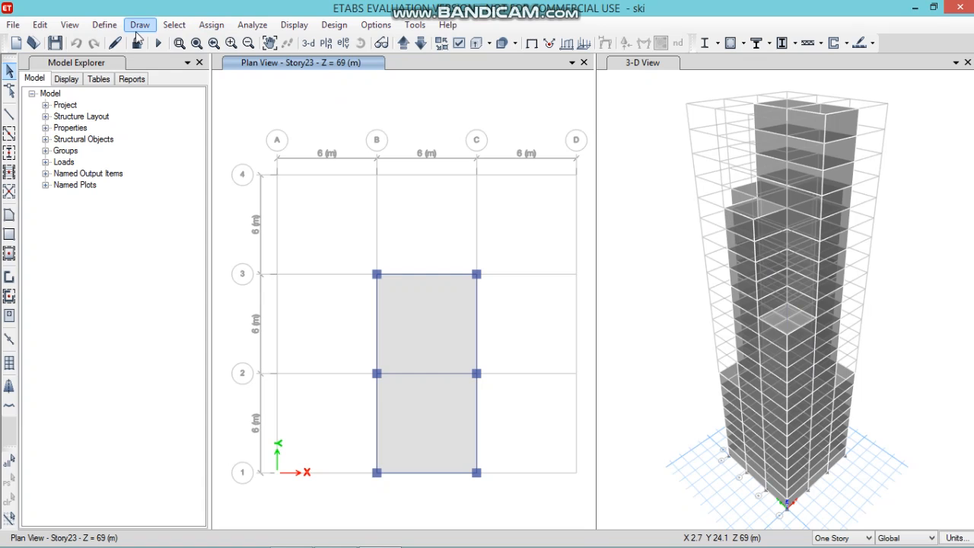
Fill in a load pattern definition named wind with type Wind and auto lateral load Indian IS875:1987.
left_click(103, 25)
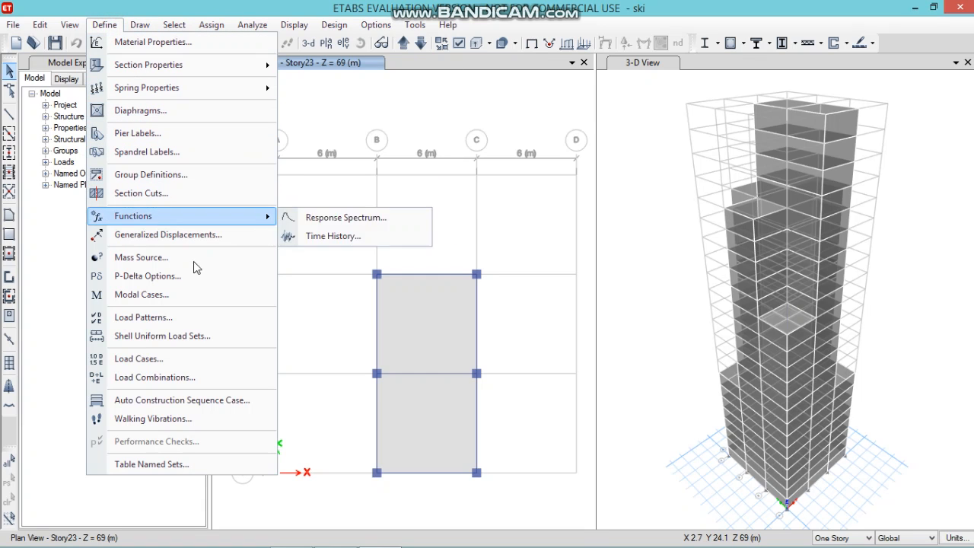
left_click(193, 323)
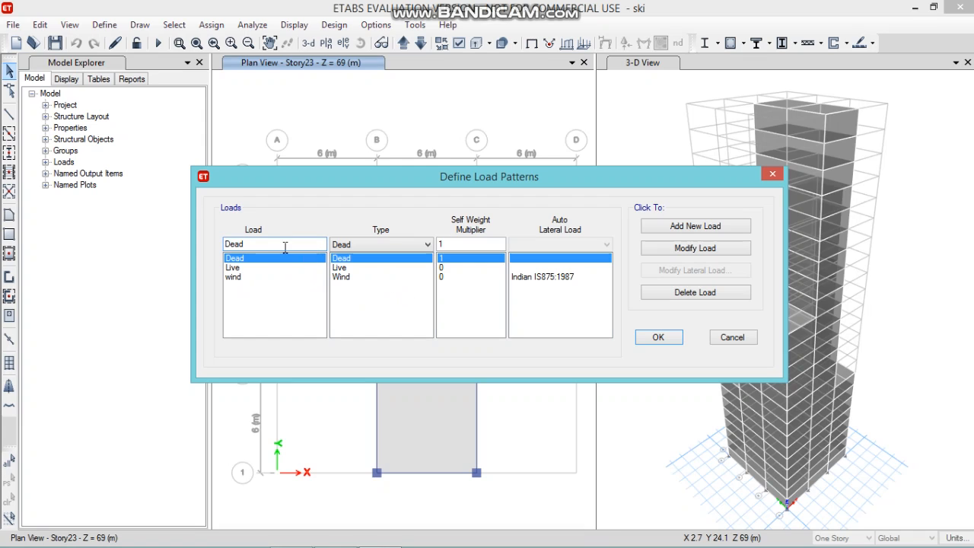
left_click_drag(259, 242, 211, 244)
key("BackSpace")
left_click(396, 245)
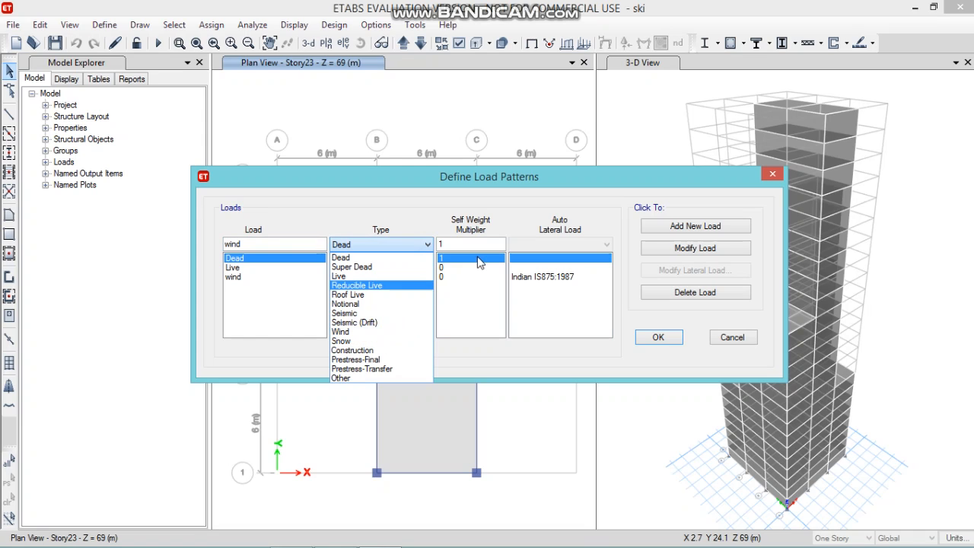
left_click(377, 332)
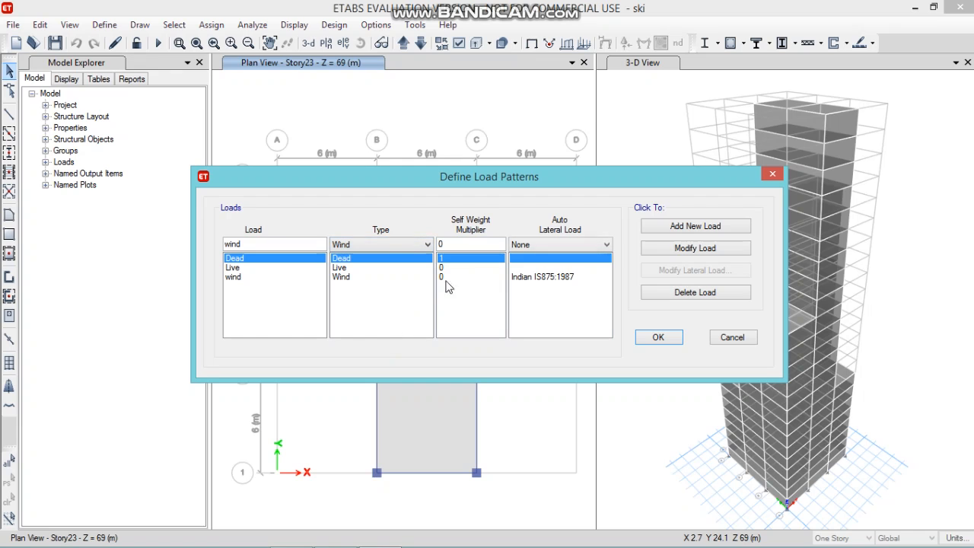
left_click(576, 245)
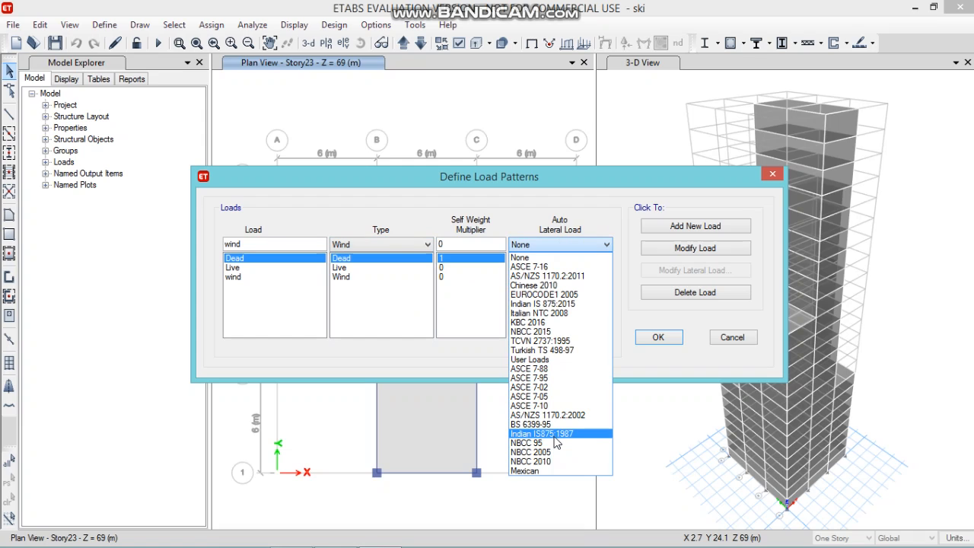
left_click(565, 433)
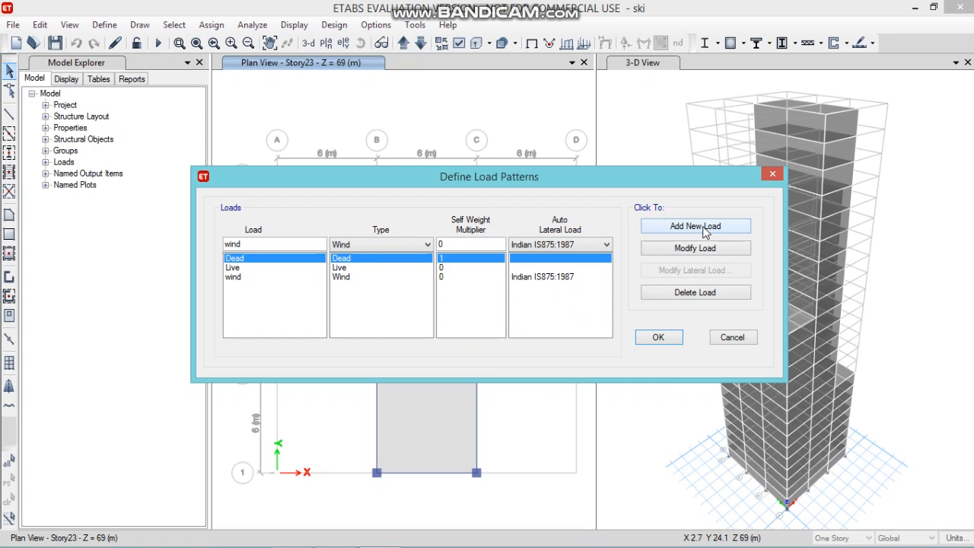
Open the wind pattern's lateral load settings, and check the basic wind speed map in the IS 875-3 PDF in Chrome.
left_click(382, 277)
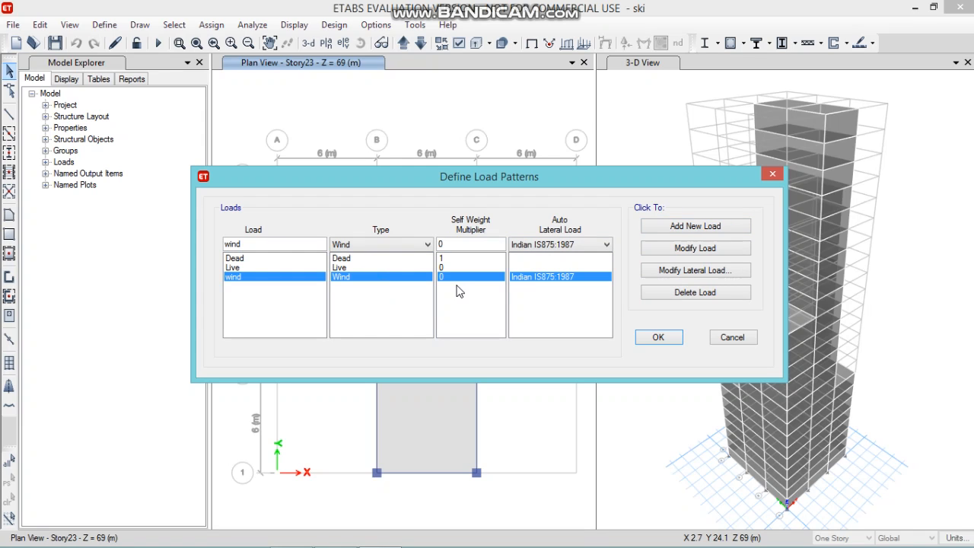
left_click(718, 272)
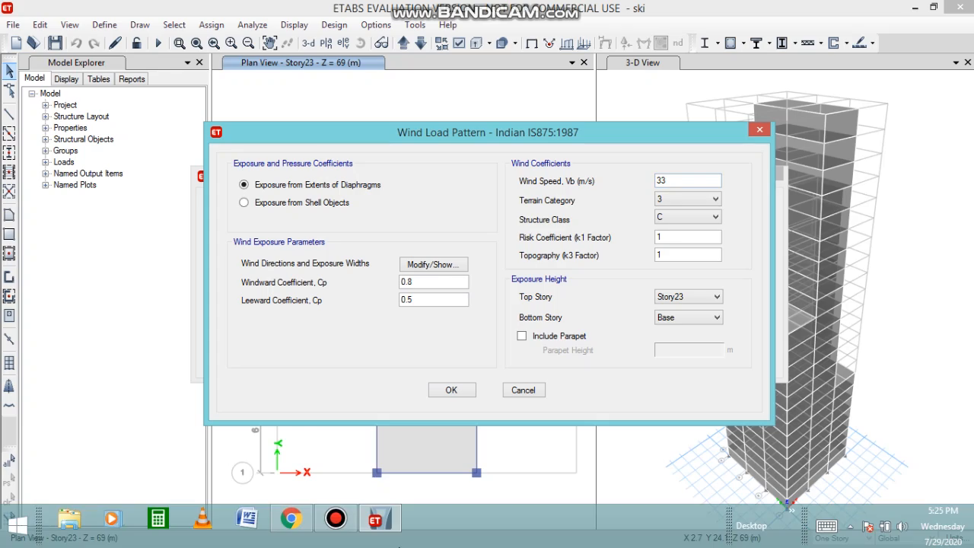
left_click(300, 531)
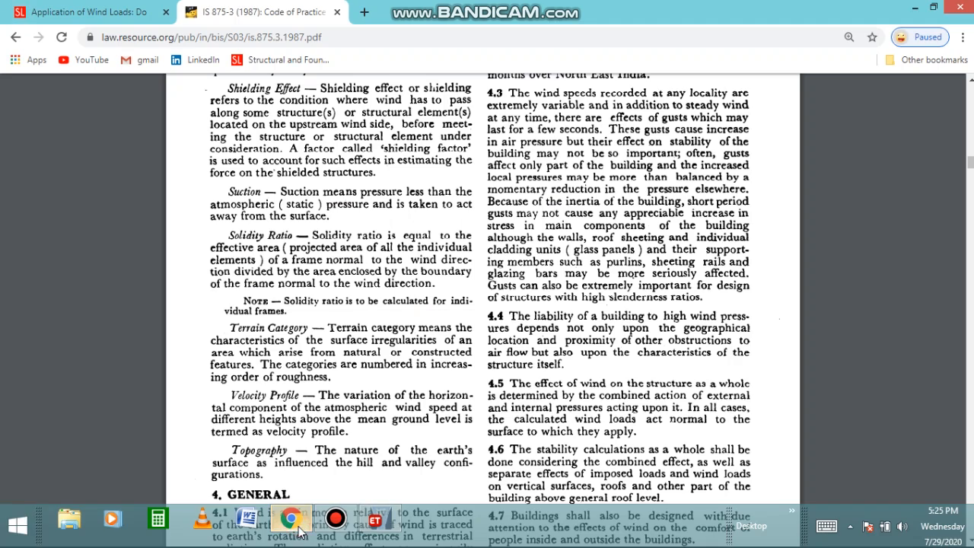
scroll(614, 341, "down", 5)
scroll(613, 340, "down", 15)
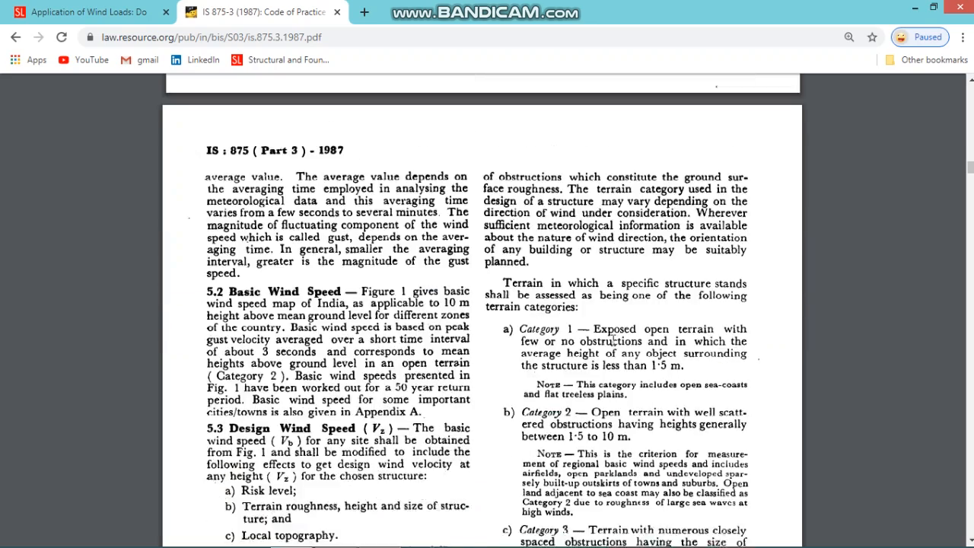
scroll(614, 341, "down", 4)
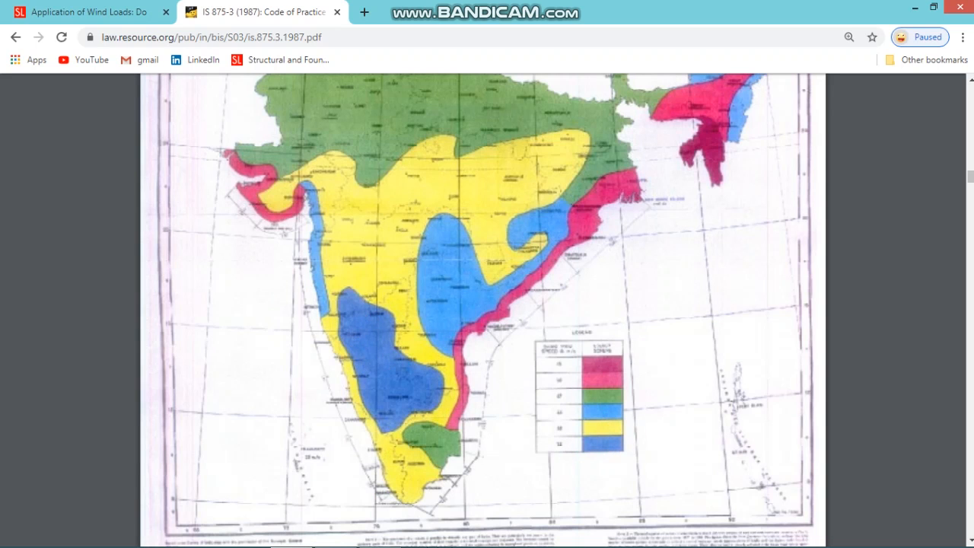
mouse_move(372, 525)
left_click(480, 407)
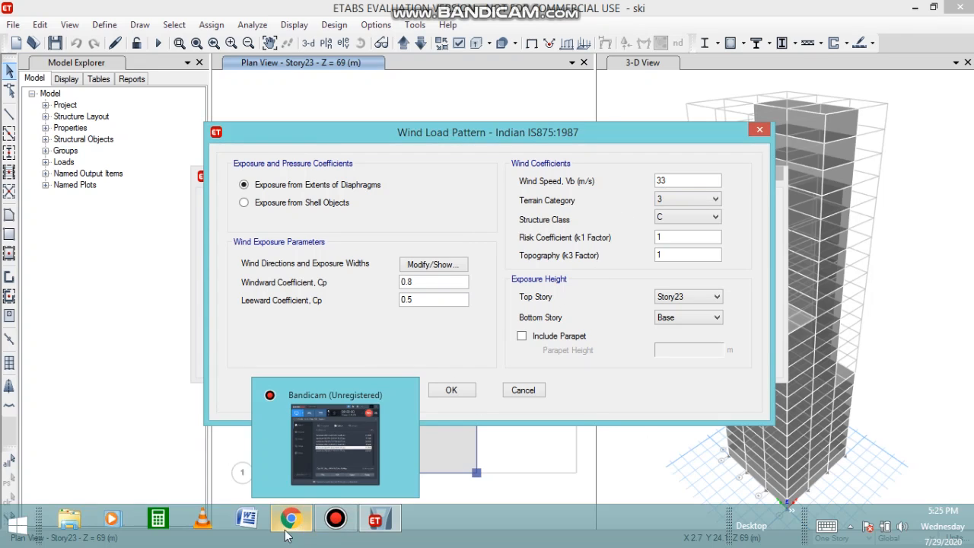
Read the terrain category definitions in the IS 875-3 PDF in Chrome, then return to the wind load settings in ETABS.
left_click(289, 523)
scroll(561, 335, "up", 1)
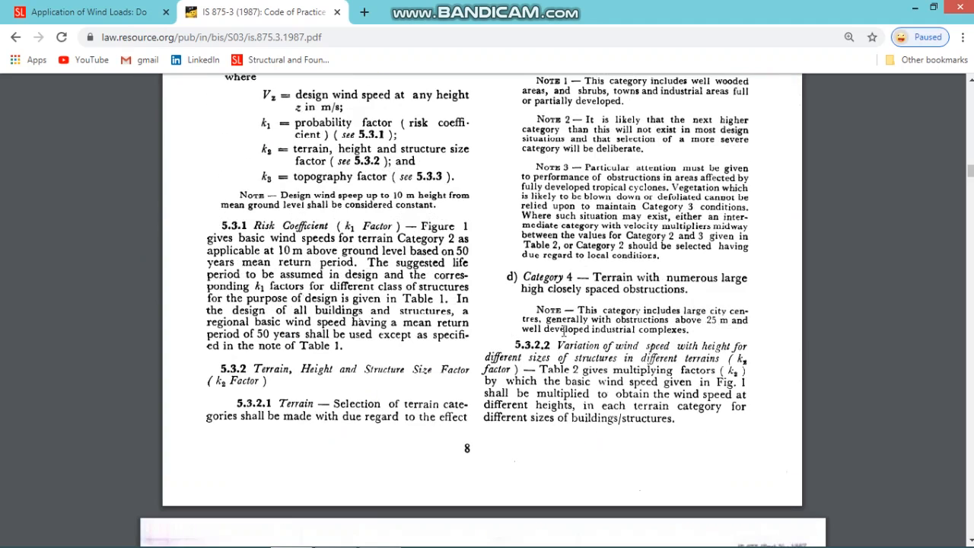
scroll(564, 335, "up", 4)
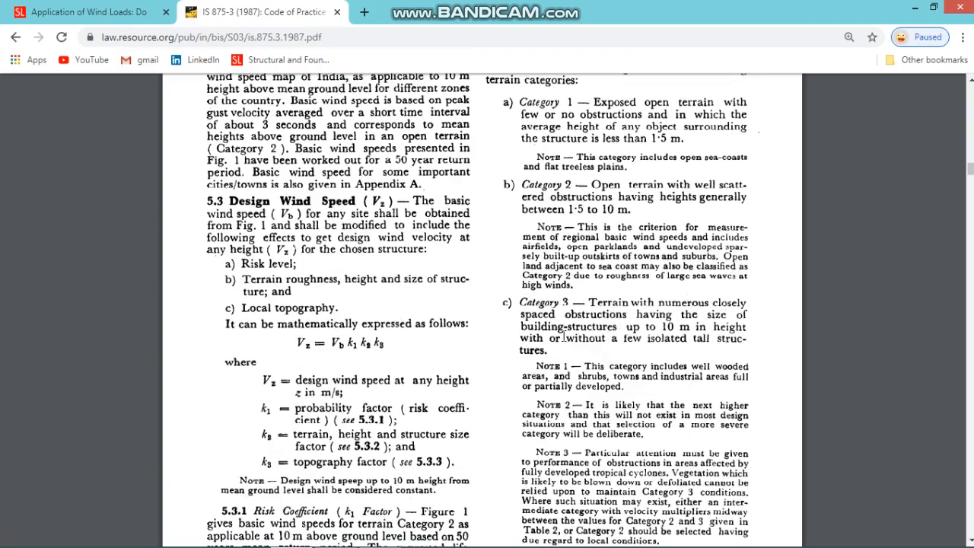
scroll(564, 335, "up", 6)
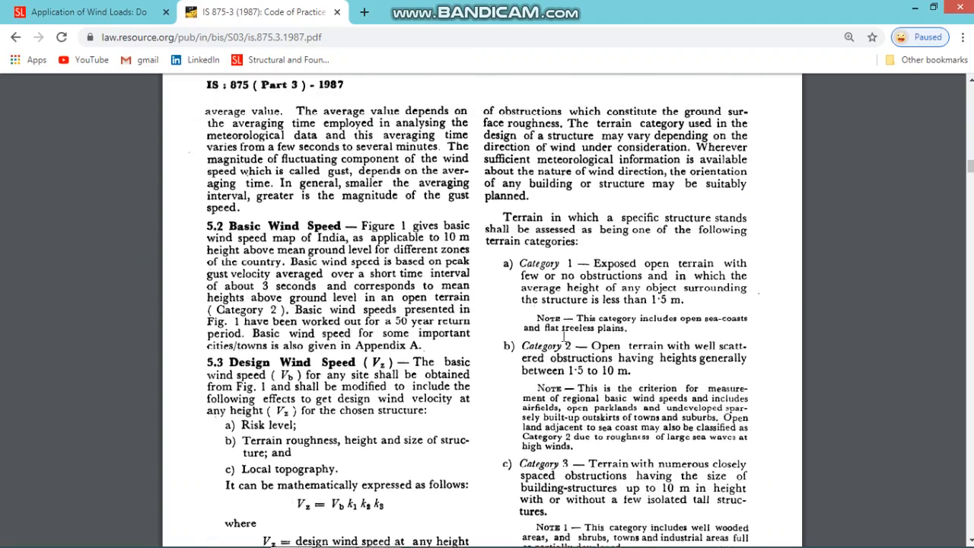
scroll(564, 335, "down", 7)
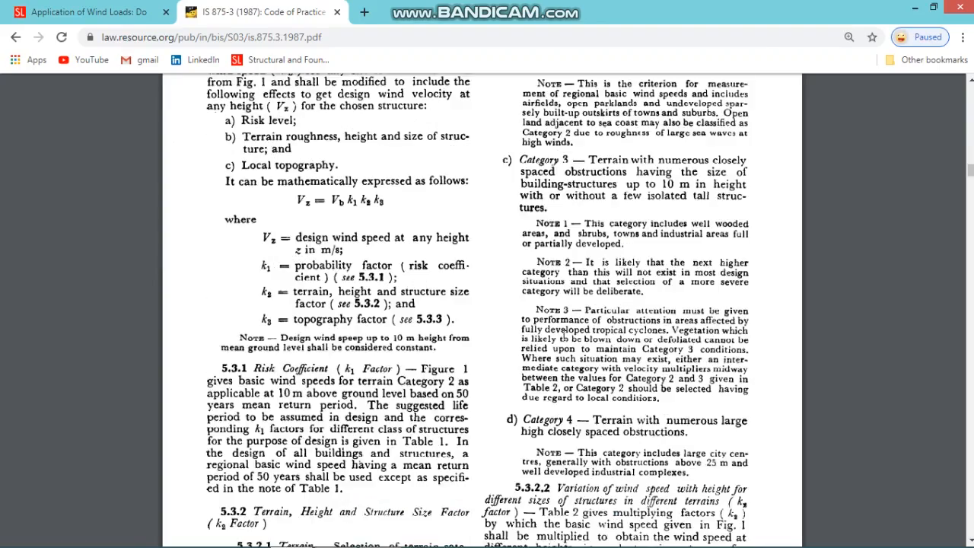
scroll(614, 280, "up", 1)
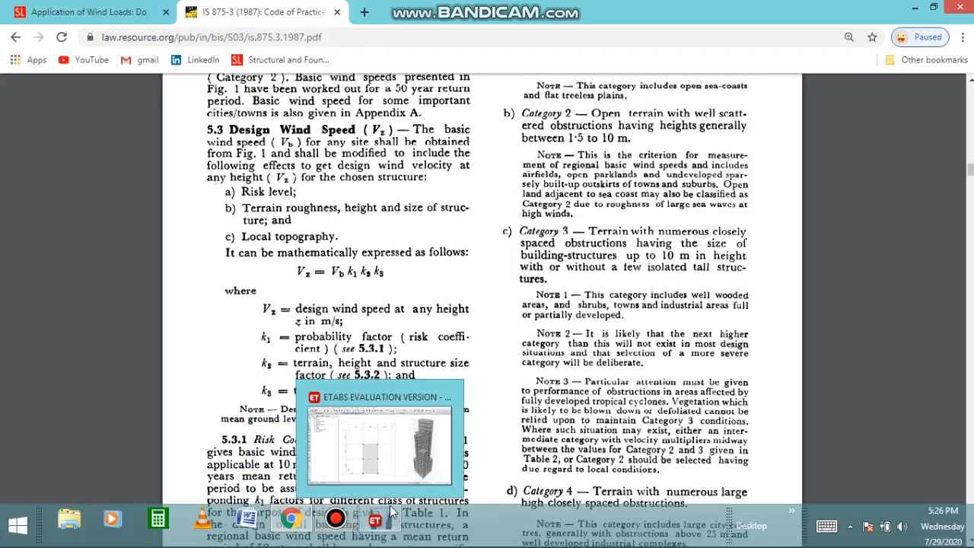
left_click(391, 516)
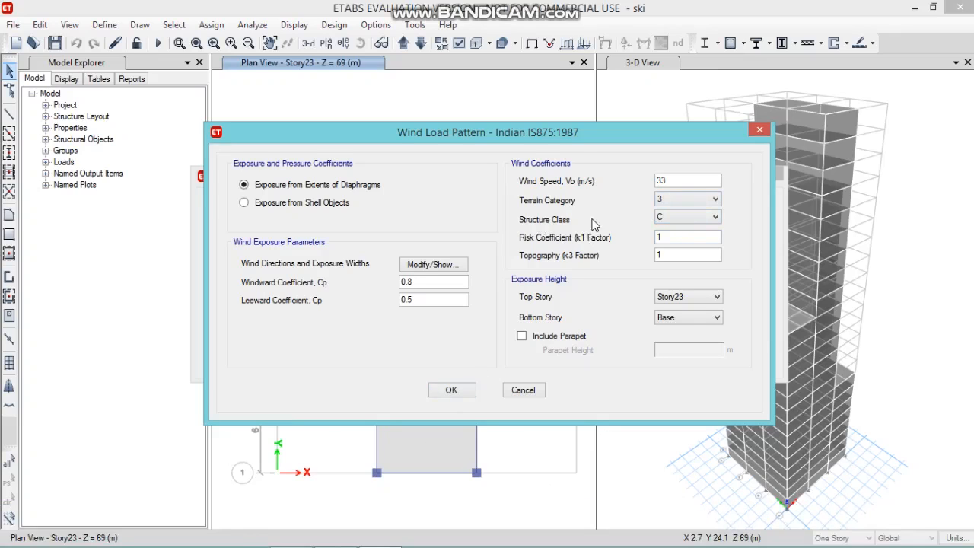
Look up the structure size classes A, B and C in the code PDF in Chrome and return to ETABS.
mouse_move(332, 546)
left_click(291, 519)
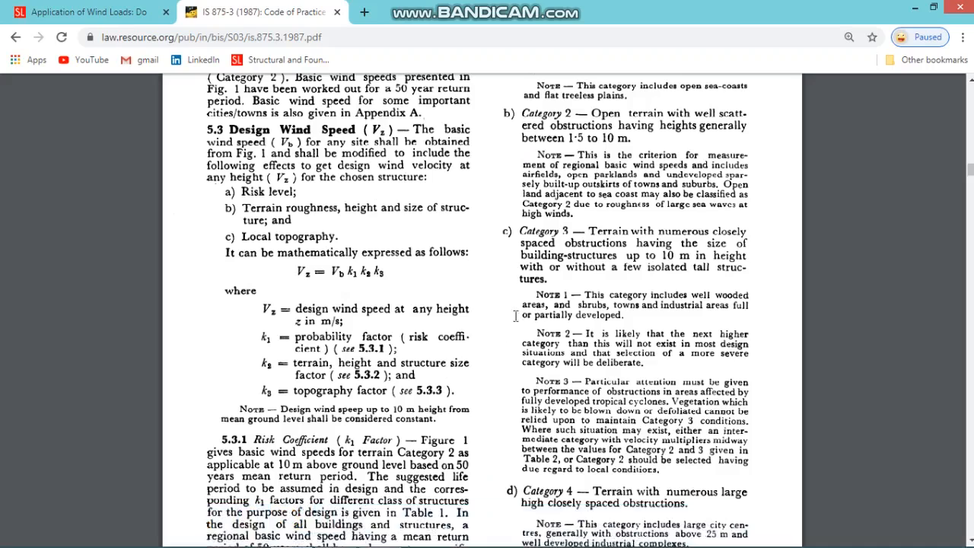
scroll(523, 310, "down", 1)
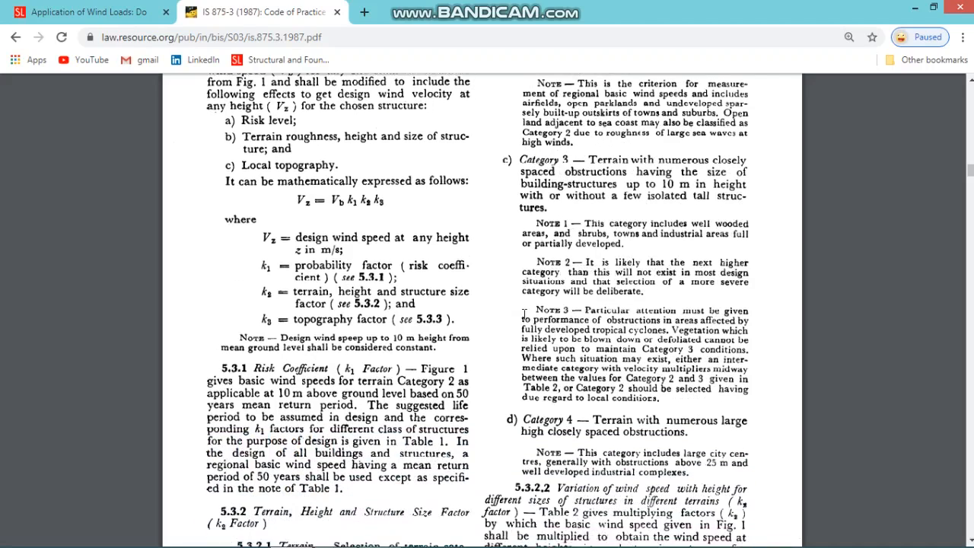
scroll(523, 314, "down", 3)
scroll(524, 315, "down", 12)
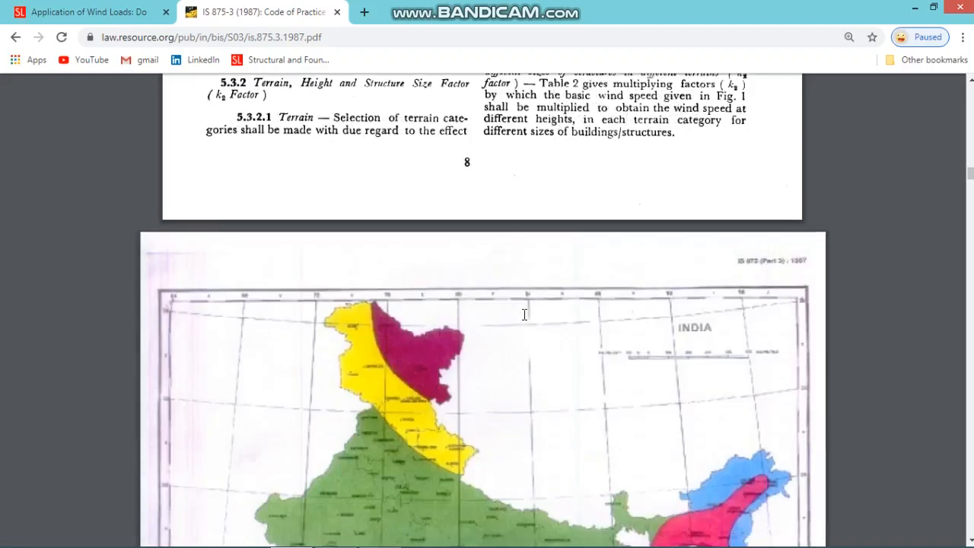
scroll(523, 322, "down", 15)
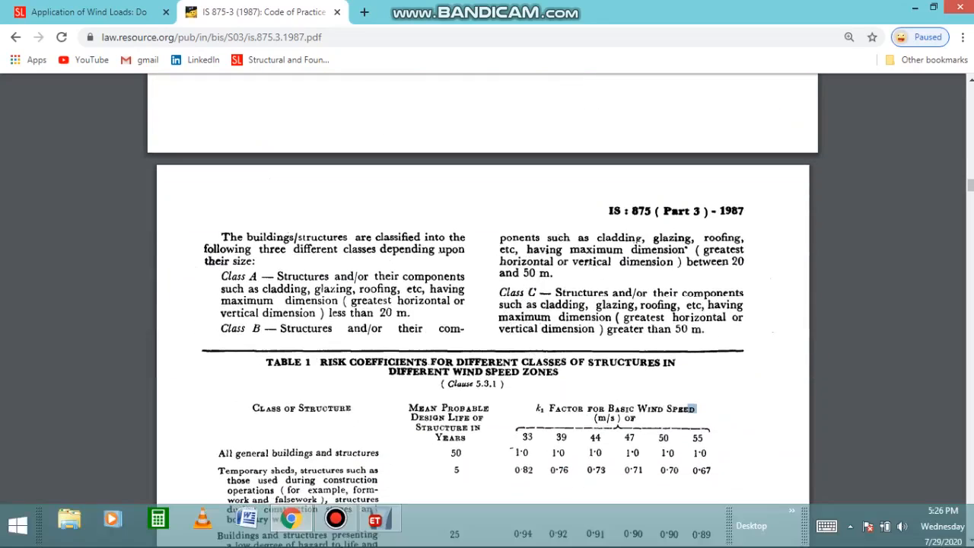
left_click(376, 518)
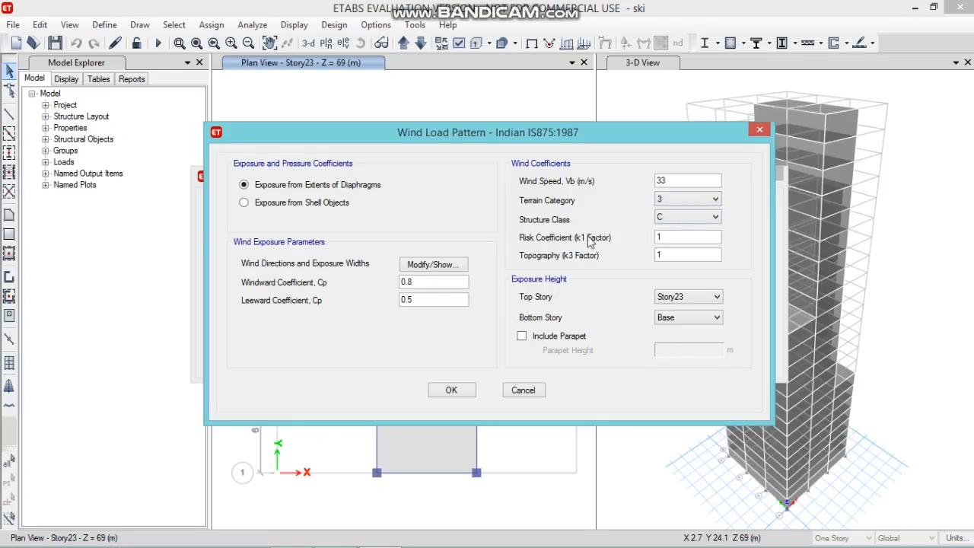
Consult Table 1 of the code PDF in Chrome for the risk coefficient k1 and return to ETABS.
left_click(293, 517)
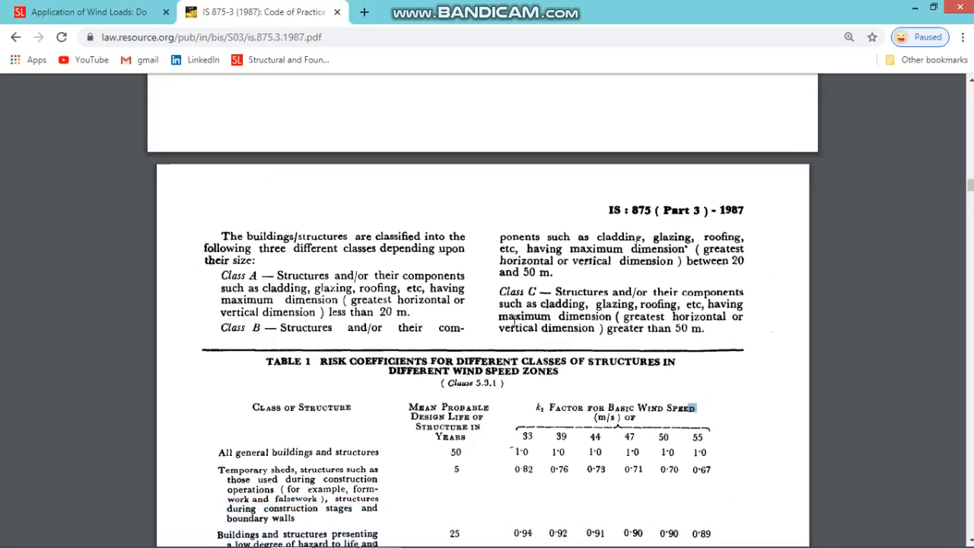
scroll(510, 324, "down", 2)
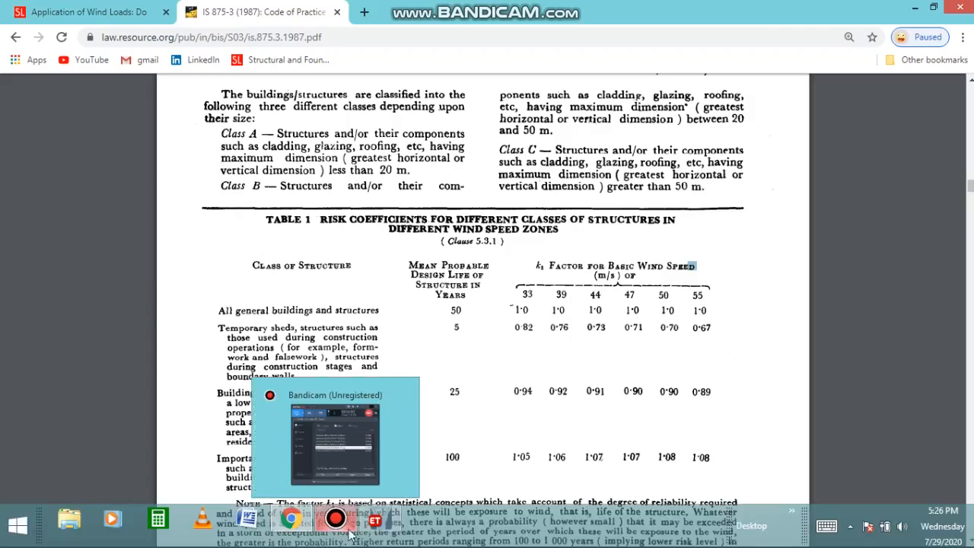
left_click(380, 525)
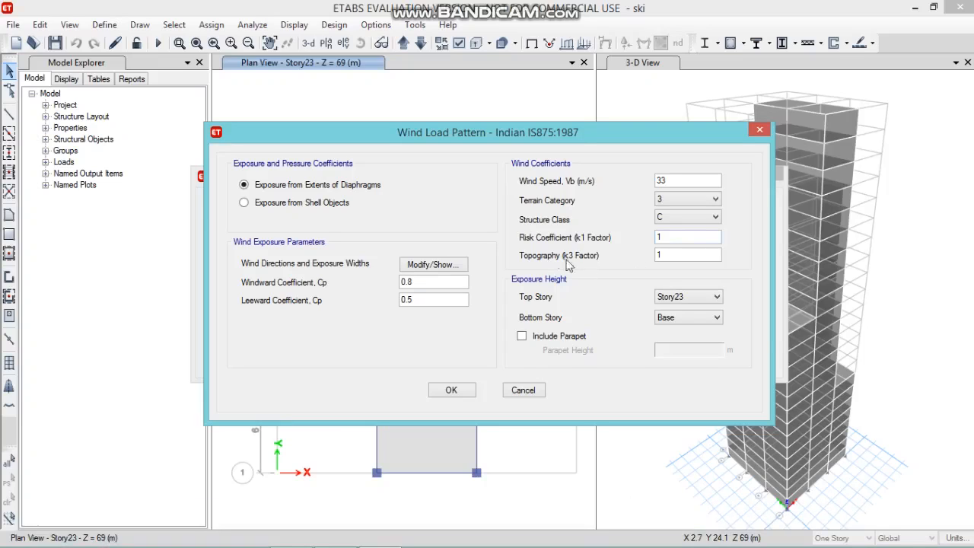
Check the topography factor k3 clause in the code PDF in Chrome, and accept the wind load settings and load patterns in ETABS.
mouse_move(322, 536)
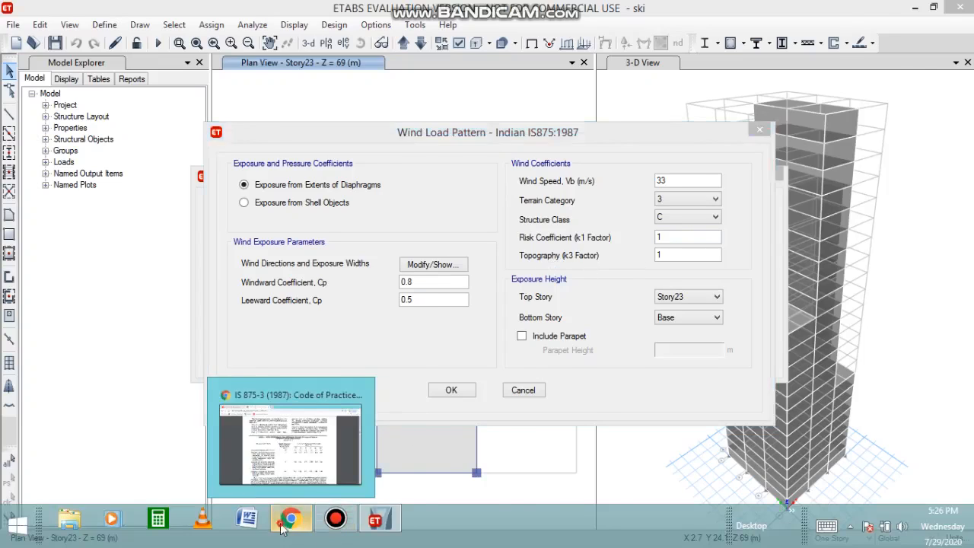
left_click(290, 521)
scroll(450, 350, "down", 7)
scroll(450, 350, "down", 10)
scroll(450, 350, "down", 5)
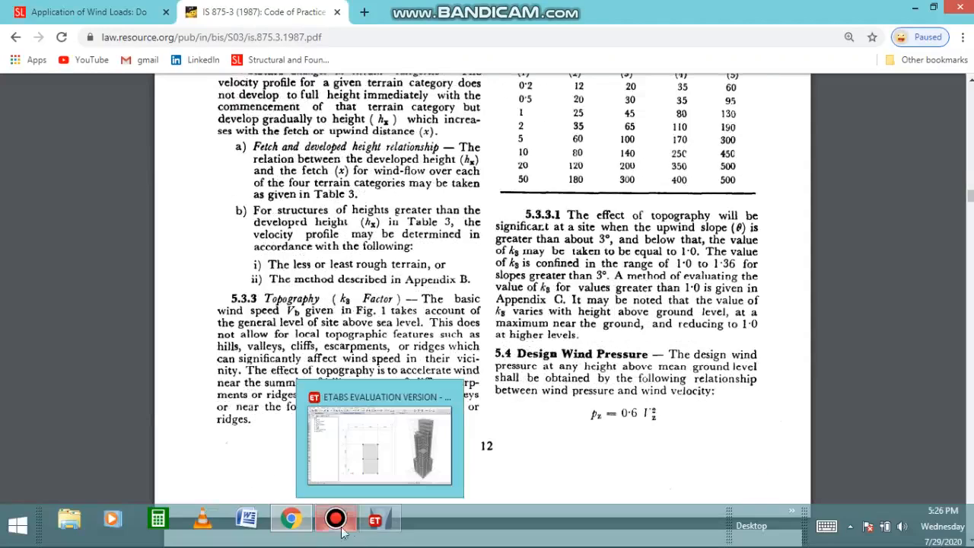
mouse_move(297, 527)
left_click(375, 520)
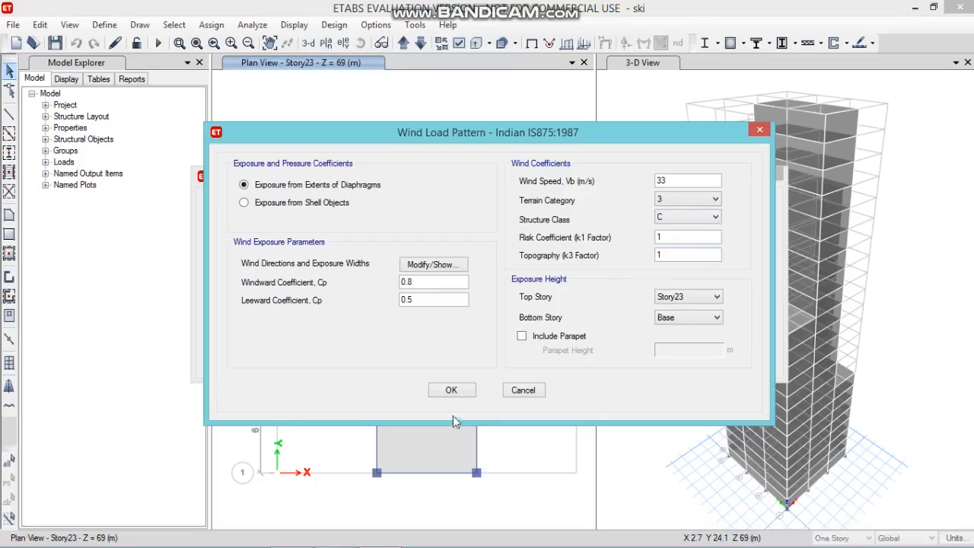
left_click(449, 390)
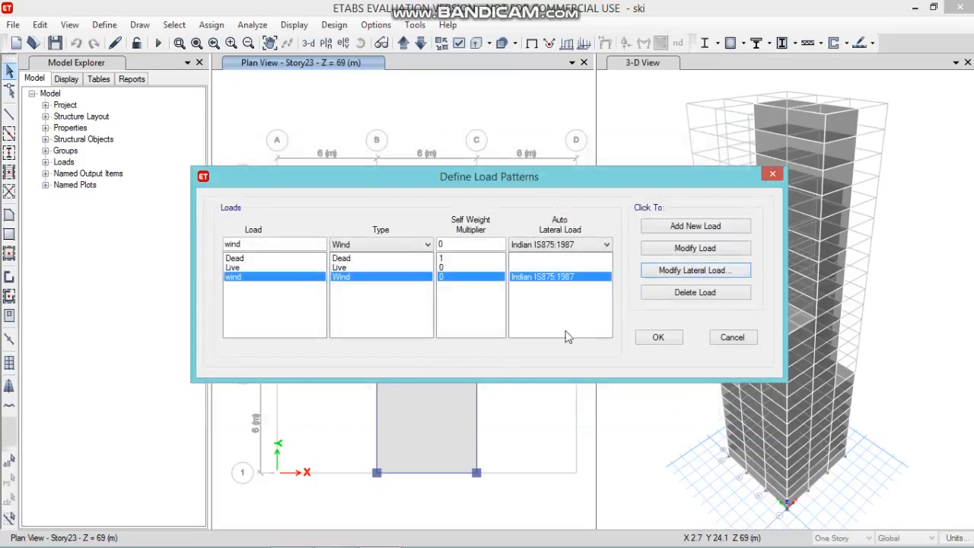
left_click(659, 338)
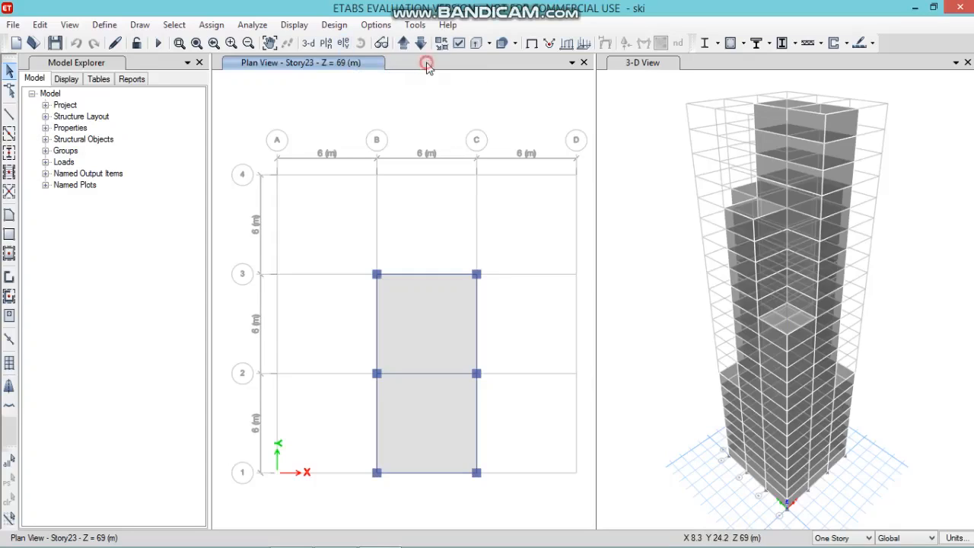
Replace the Story23 plan view with the elevation view along grid A.
left_click(352, 44)
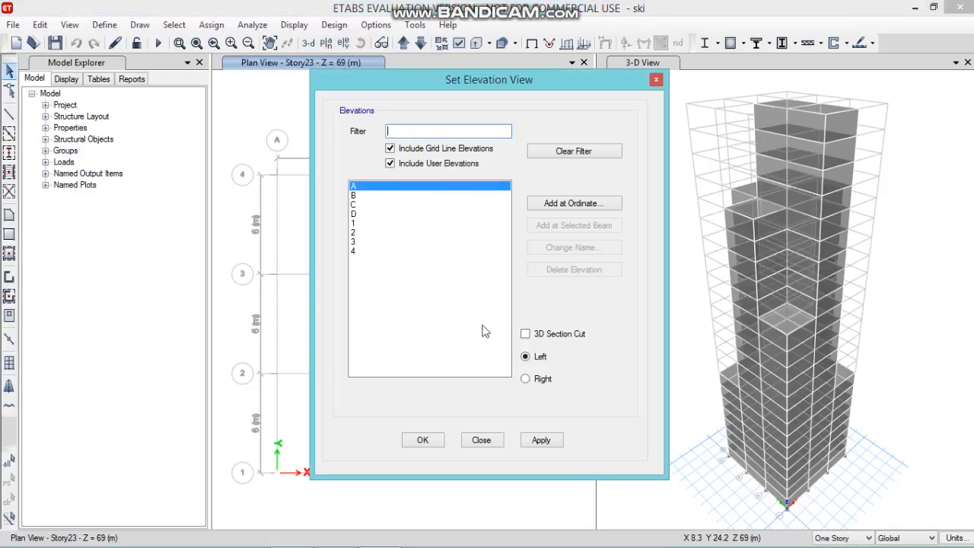
left_click(450, 187)
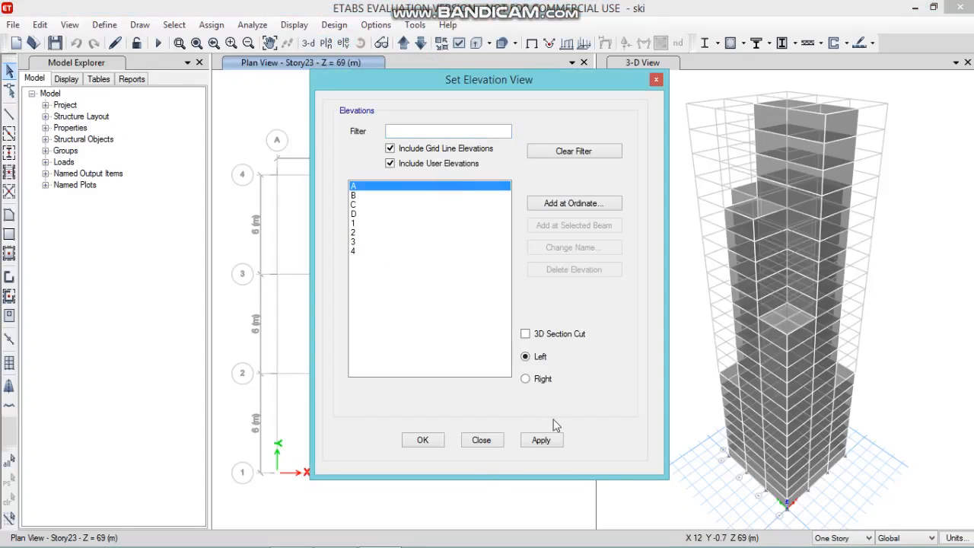
left_click(549, 446)
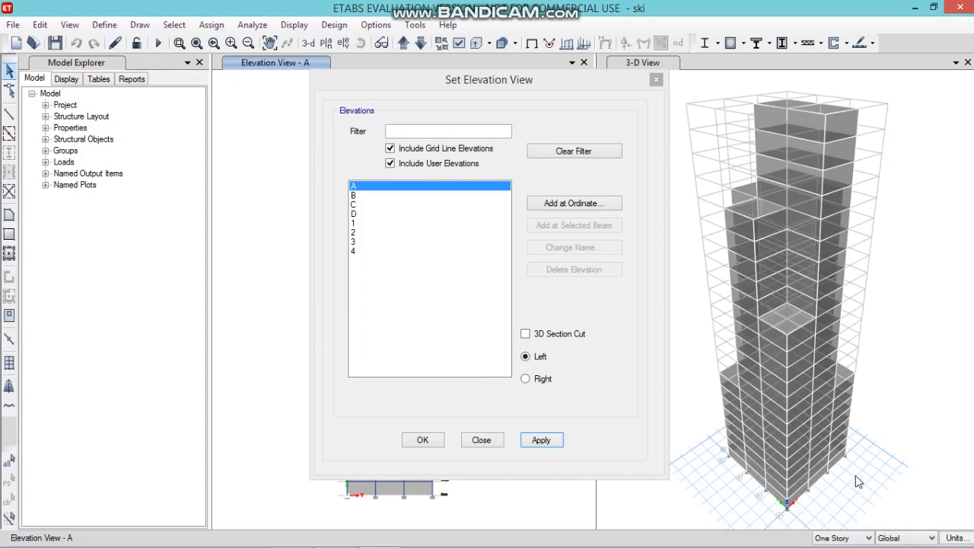
left_click(421, 441)
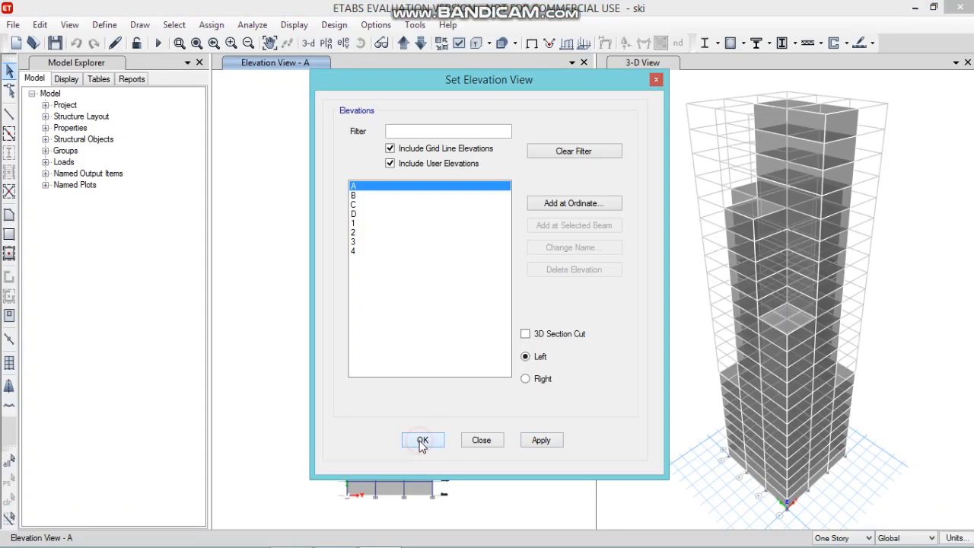
Set the story scope to All Stories and select all cladding shells in the three bays of elevation A.
left_click(838, 538)
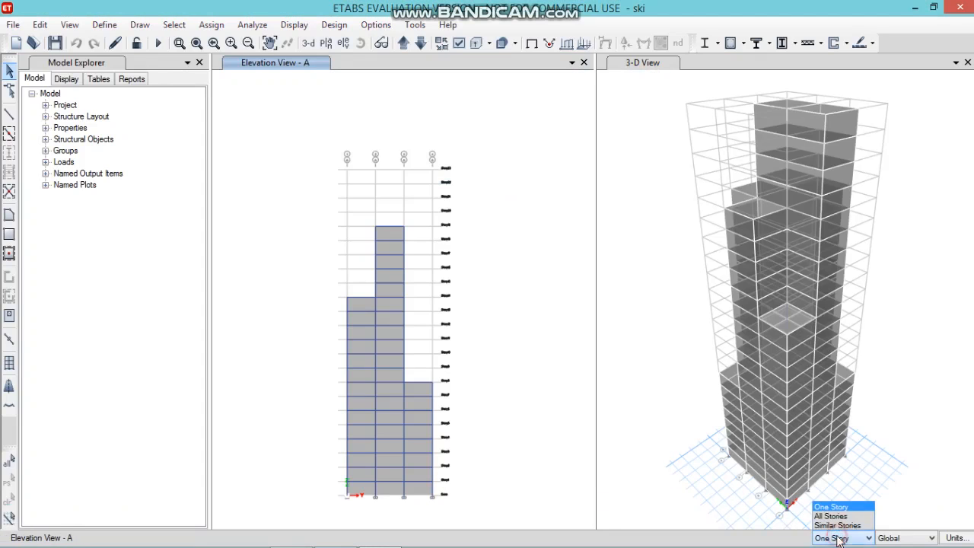
left_click(835, 517)
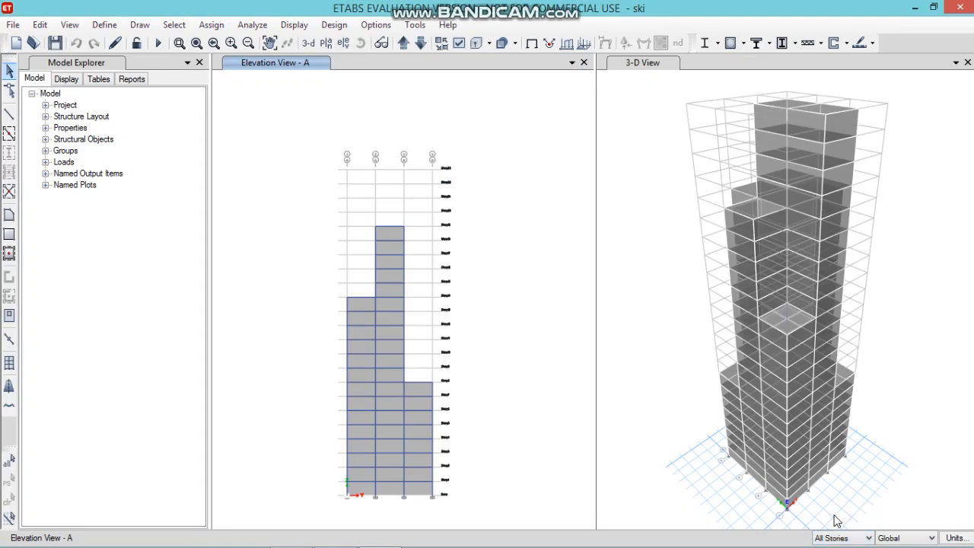
left_click(365, 306)
left_click(390, 234)
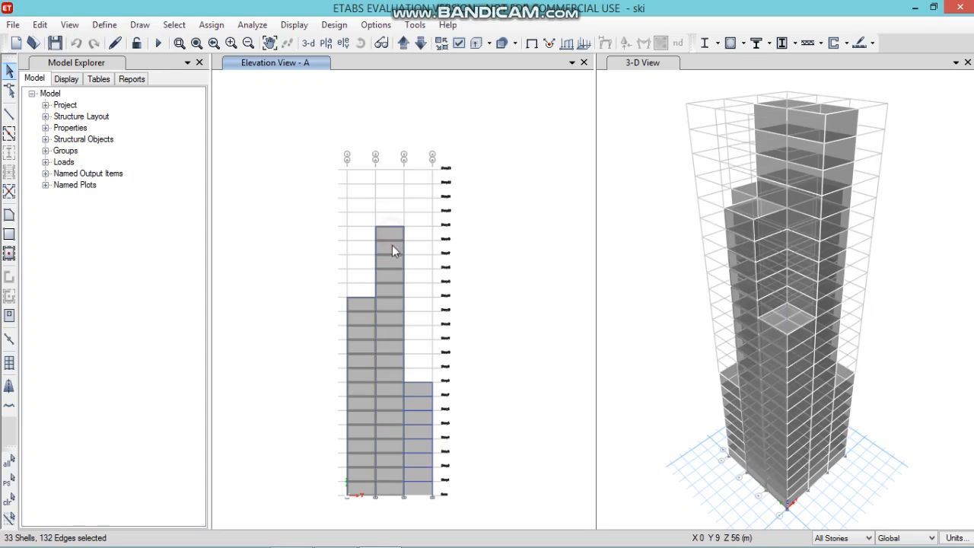
left_click(418, 392)
left_click(418, 390)
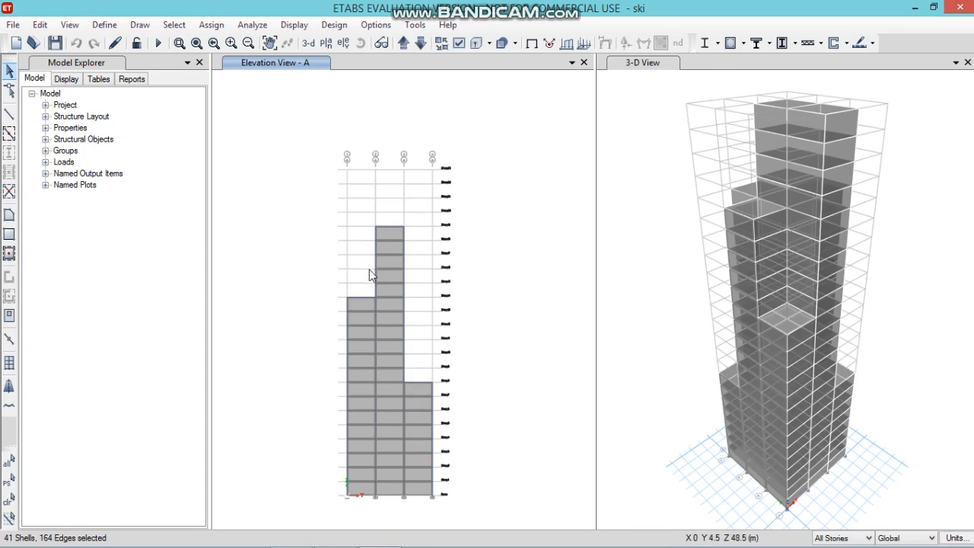
Consult Table 4 of the code PDF in Chrome for the wall external pressure coefficients Cpe and return to ETABS.
mouse_move(361, 536)
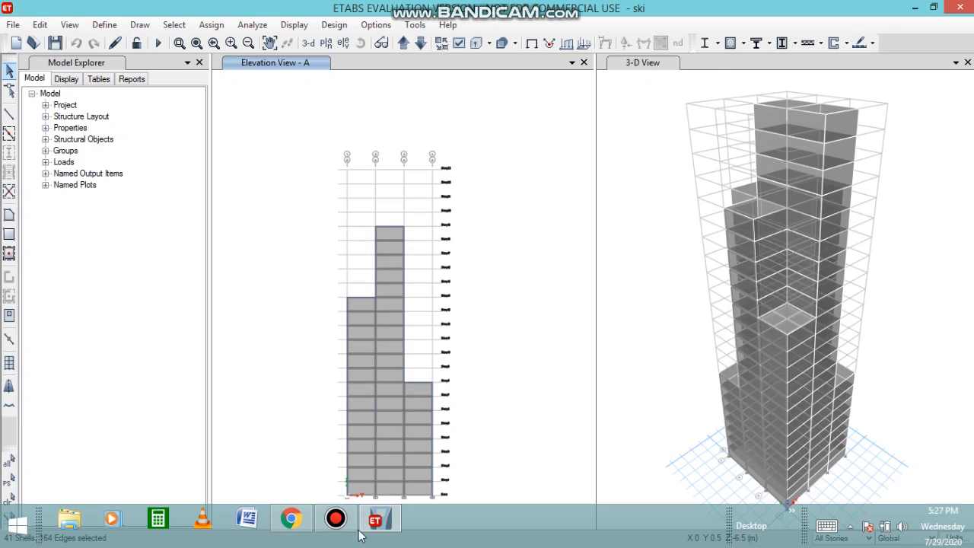
left_click(291, 518)
scroll(506, 350, "down", 10)
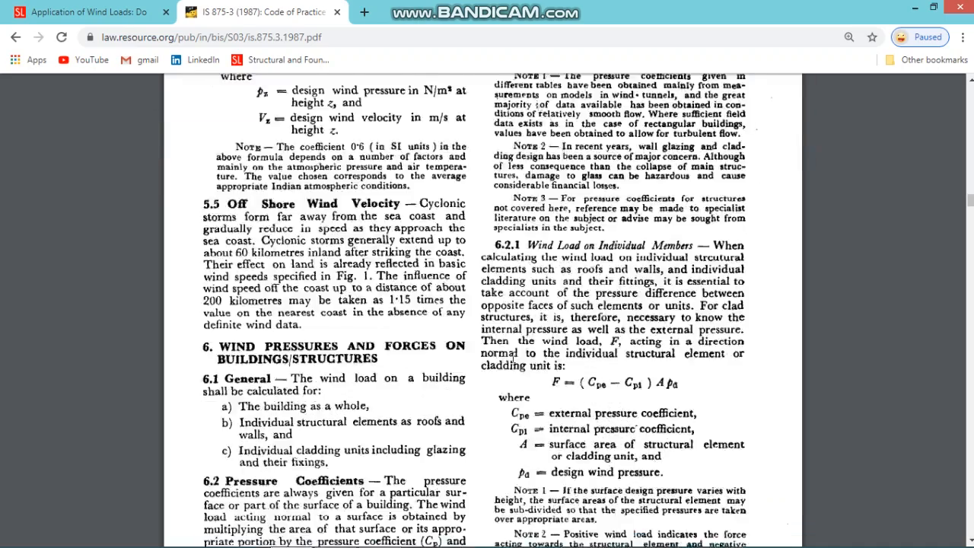
scroll(512, 357, "down", 9)
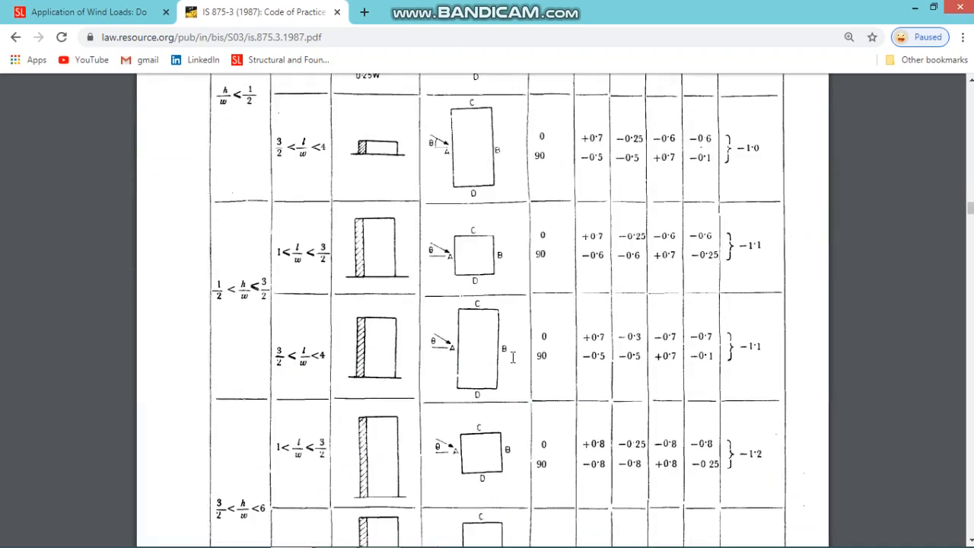
scroll(513, 358, "down", 2)
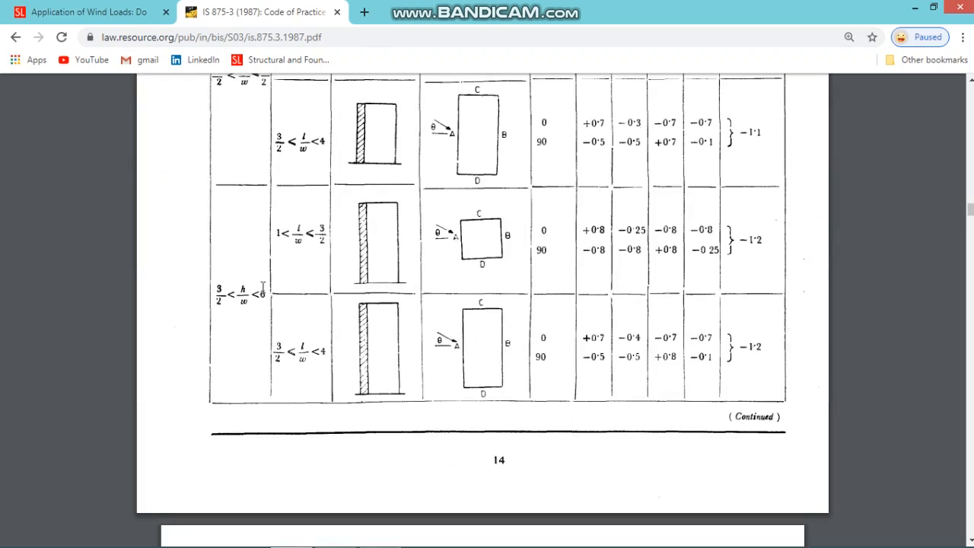
scroll(244, 297, "down", 6)
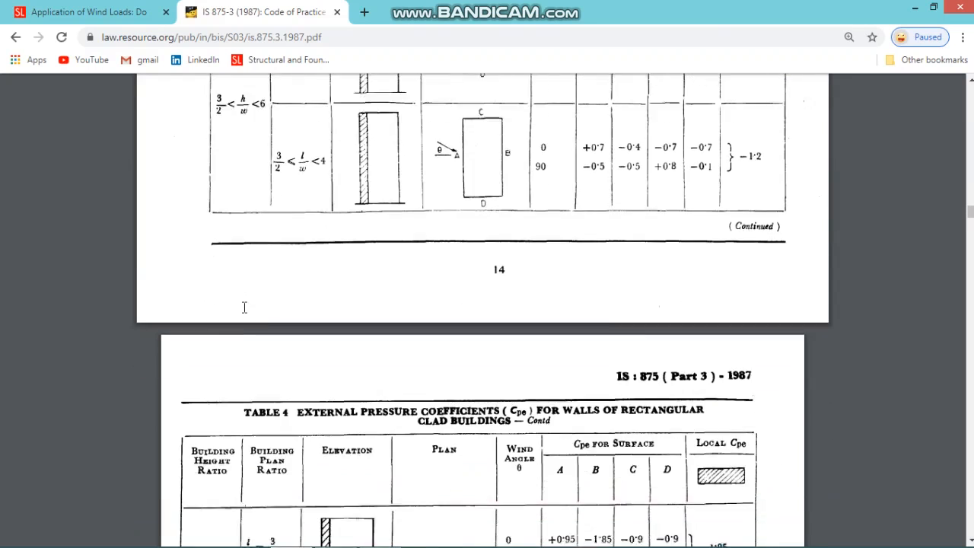
scroll(244, 306, "down", 2)
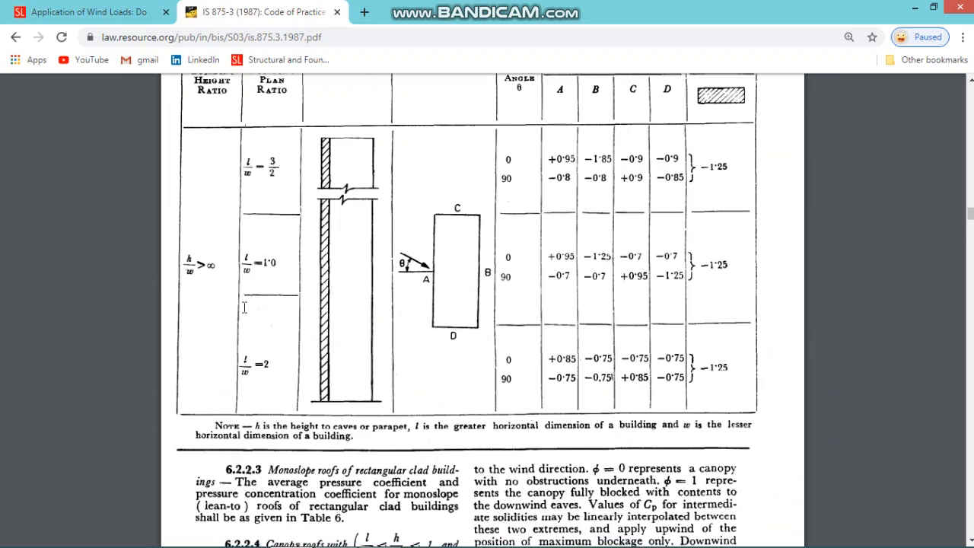
scroll(244, 306, "up", 7)
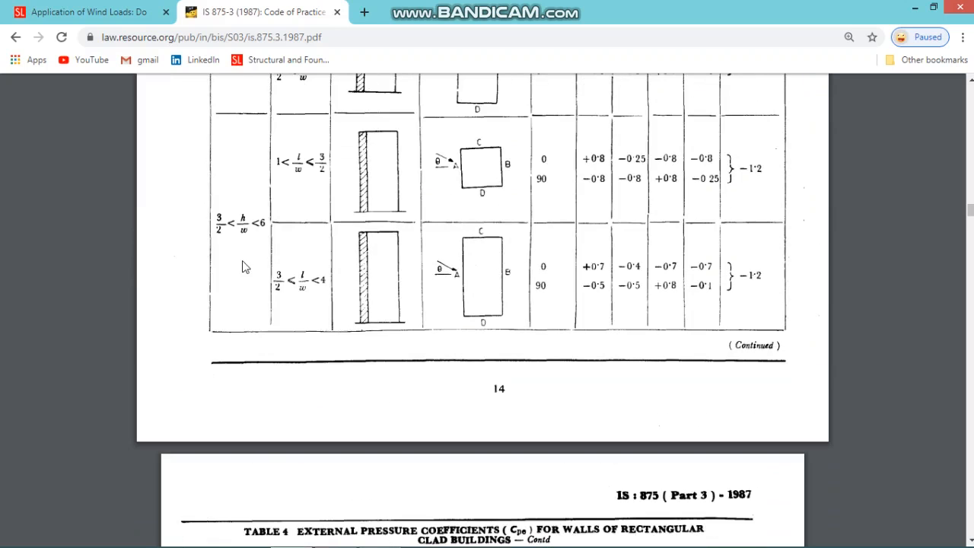
scroll(239, 255, "up", 1)
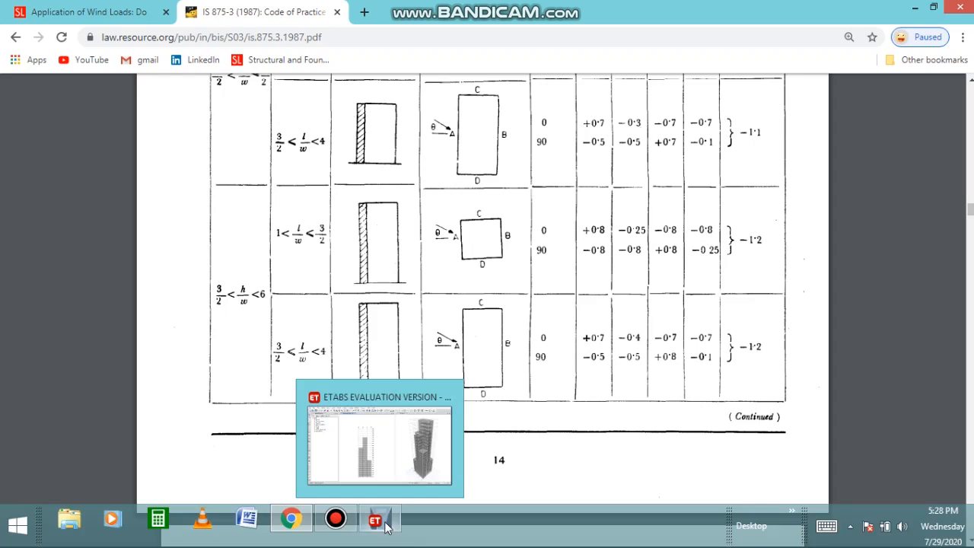
left_click(381, 524)
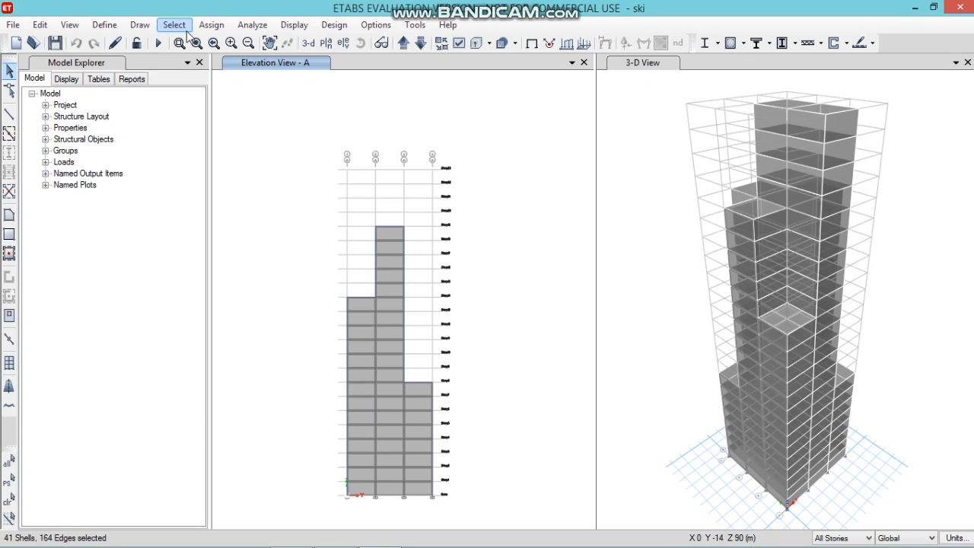
Assign a windward wind pressure coefficient Cp of 0.8 for the wind load pattern to the selected cladding shells of elevation A.
left_click(212, 25)
mouse_move(261, 164)
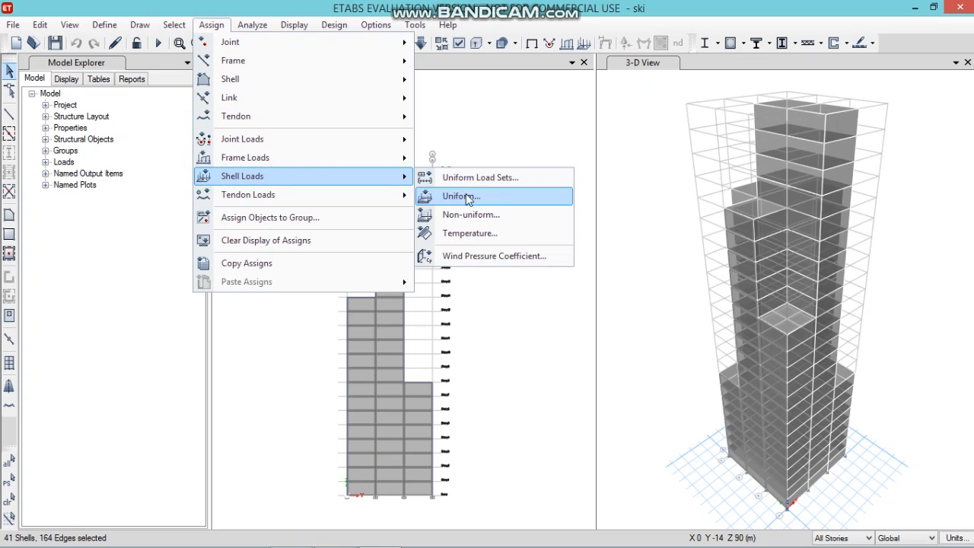
left_click(474, 259)
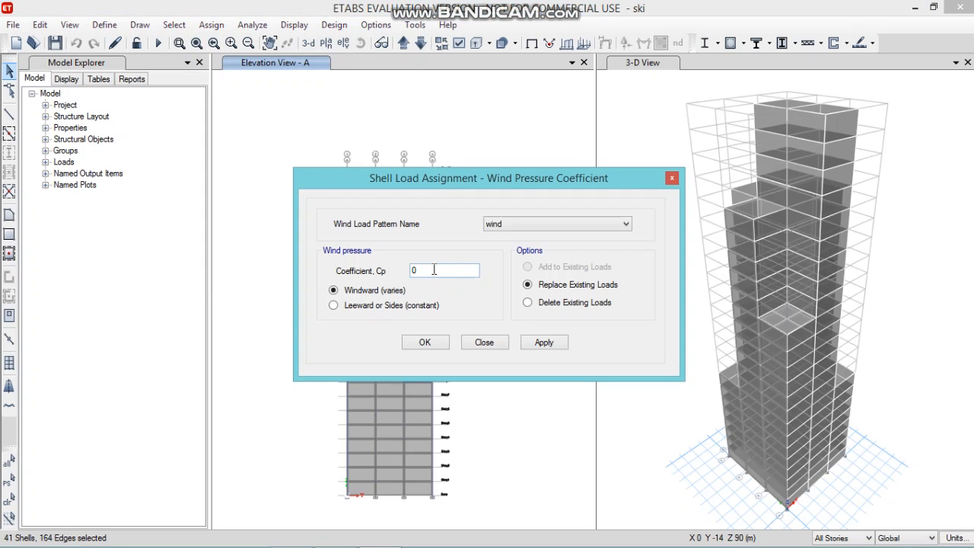
left_click_drag(432, 270, 403, 272)
type("0")
left_click(548, 342)
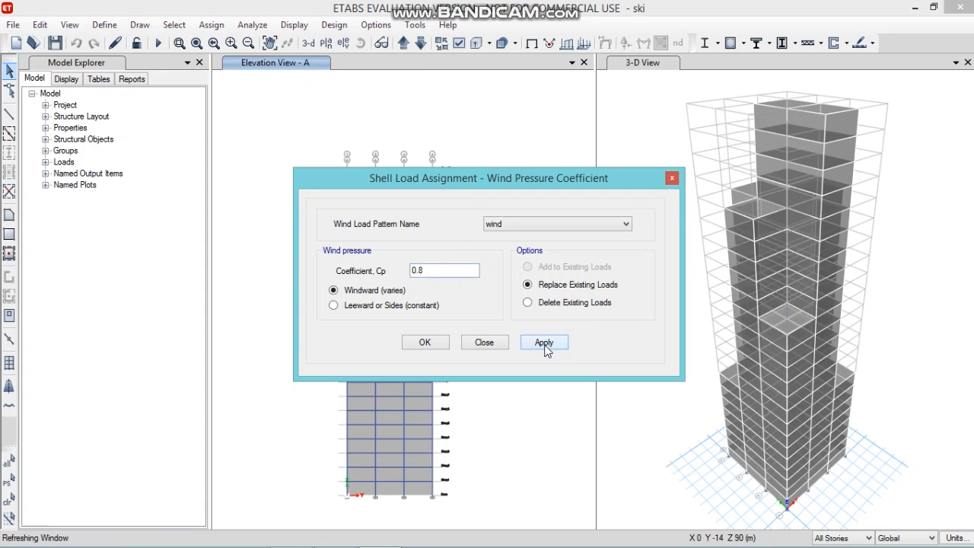
left_click(443, 344)
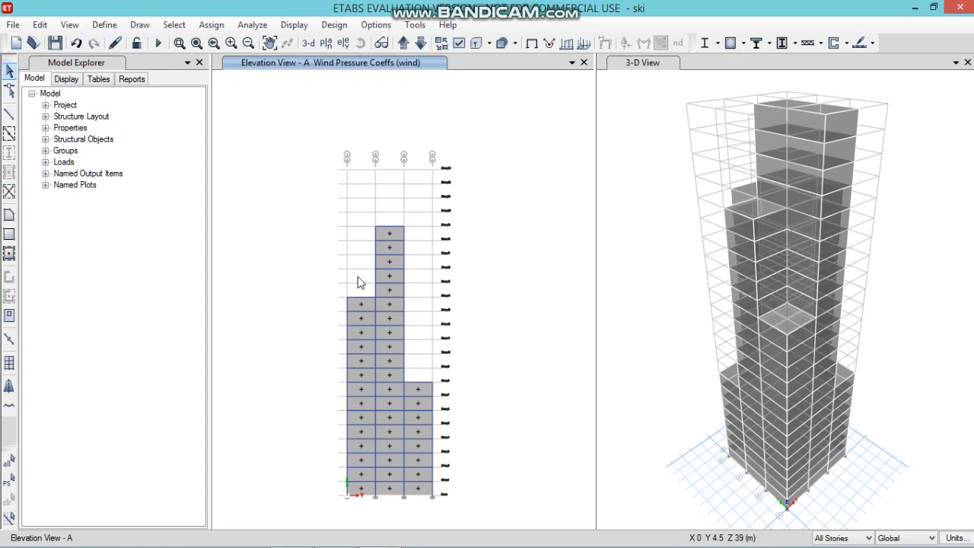
Replace elevation A with the elevation view along grid B.
left_click(343, 43)
left_click(394, 196)
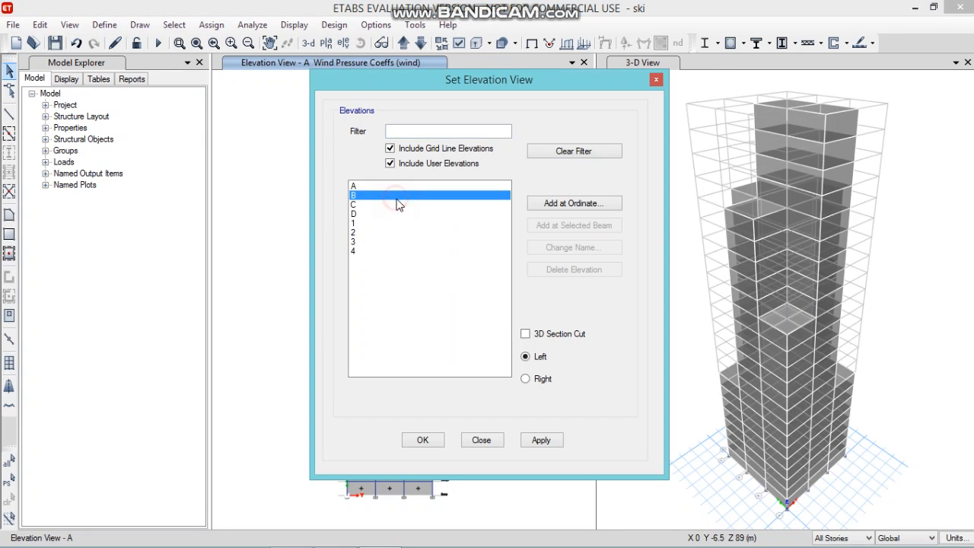
left_click(539, 439)
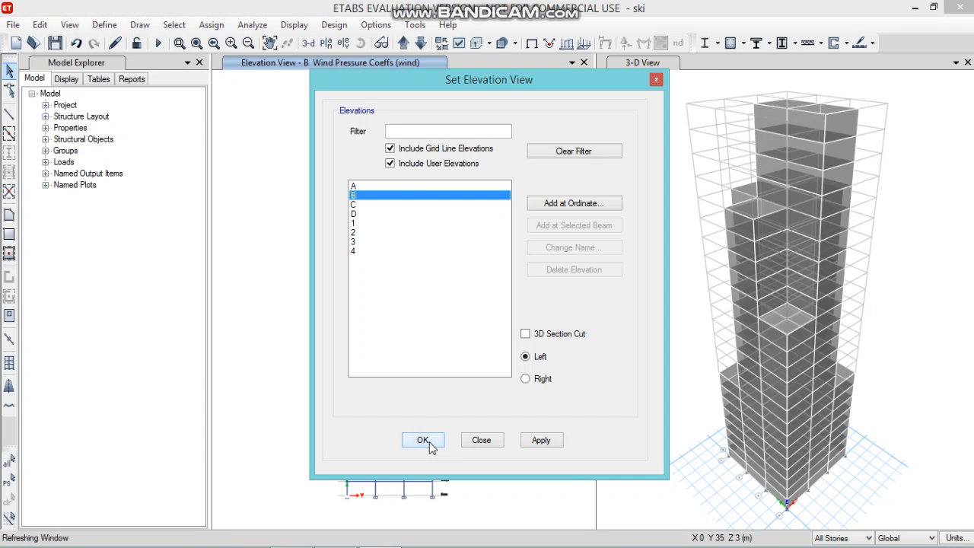
left_click(422, 440)
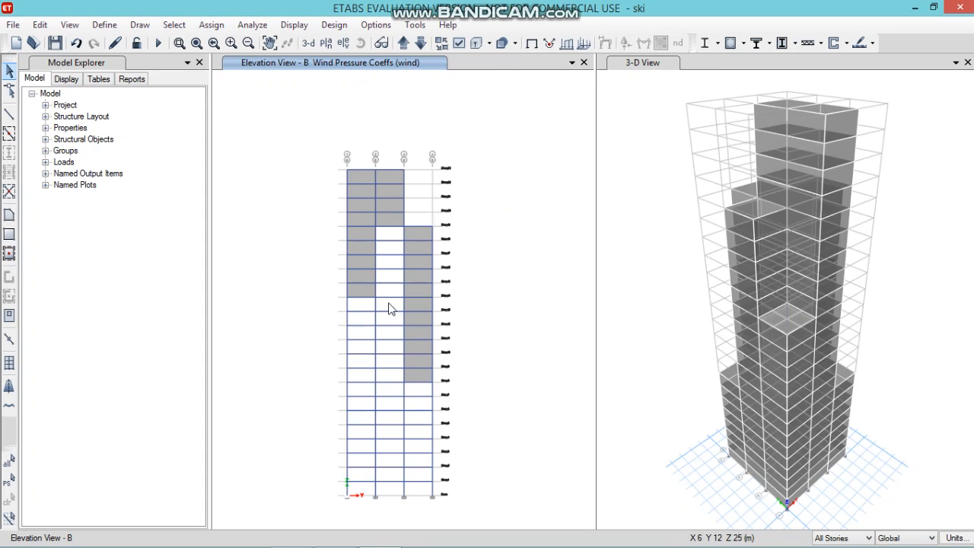
Select the cladding shells in all three bays of elevation B and assign them windward Cp 0.8 for the wind pattern.
left_click(362, 179)
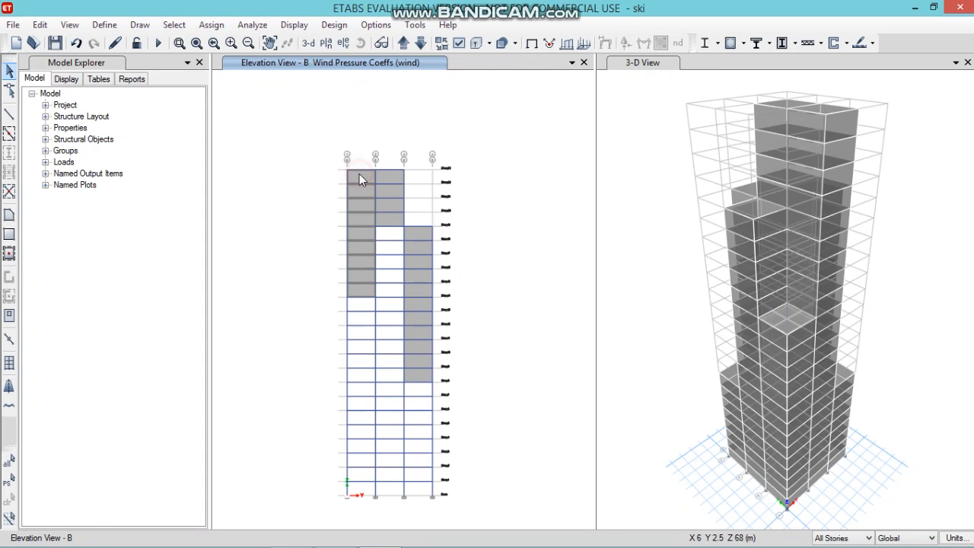
left_click(386, 176)
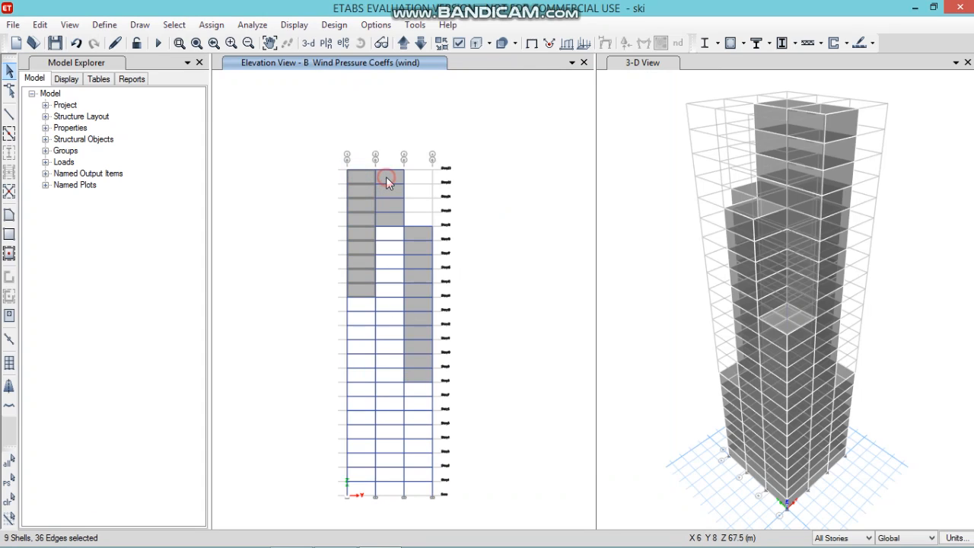
left_click(418, 232)
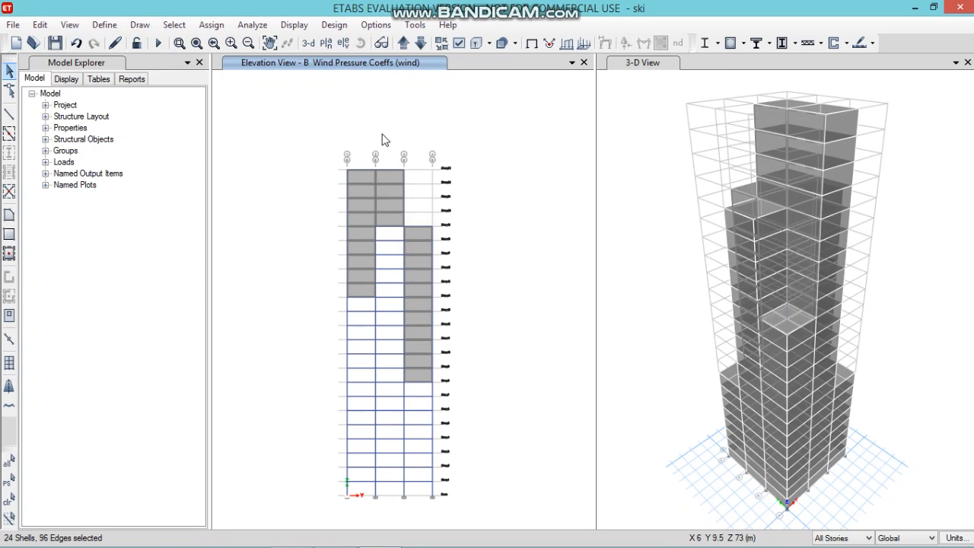
left_click(210, 24)
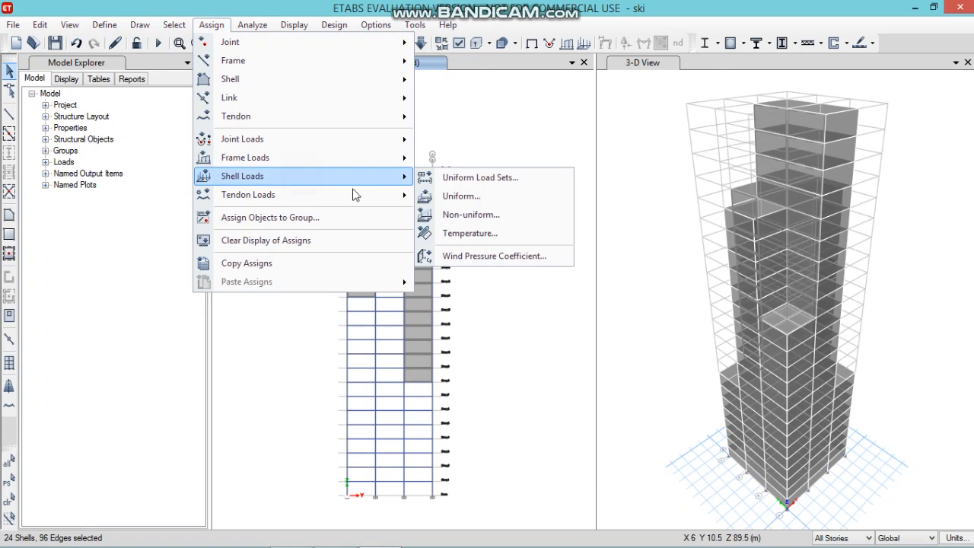
left_click(469, 256)
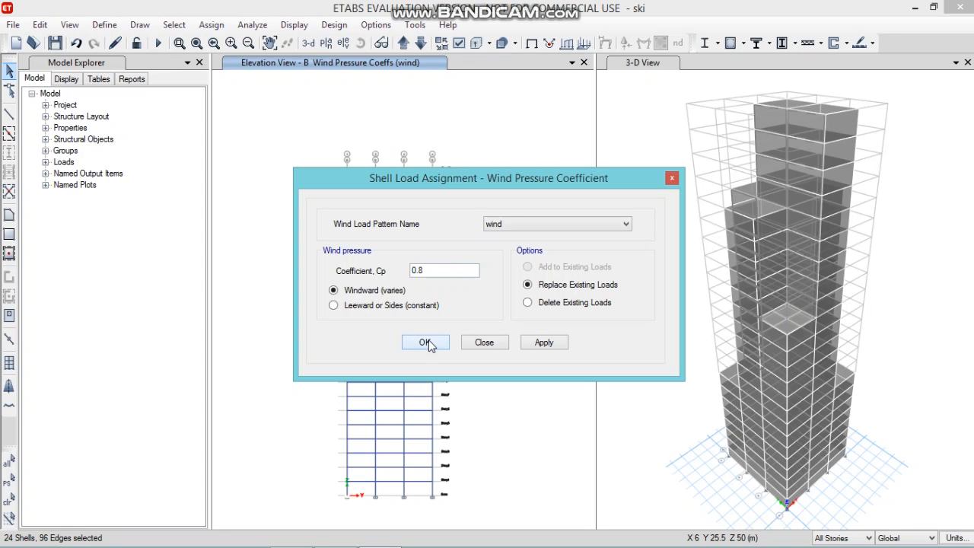
left_click(535, 342)
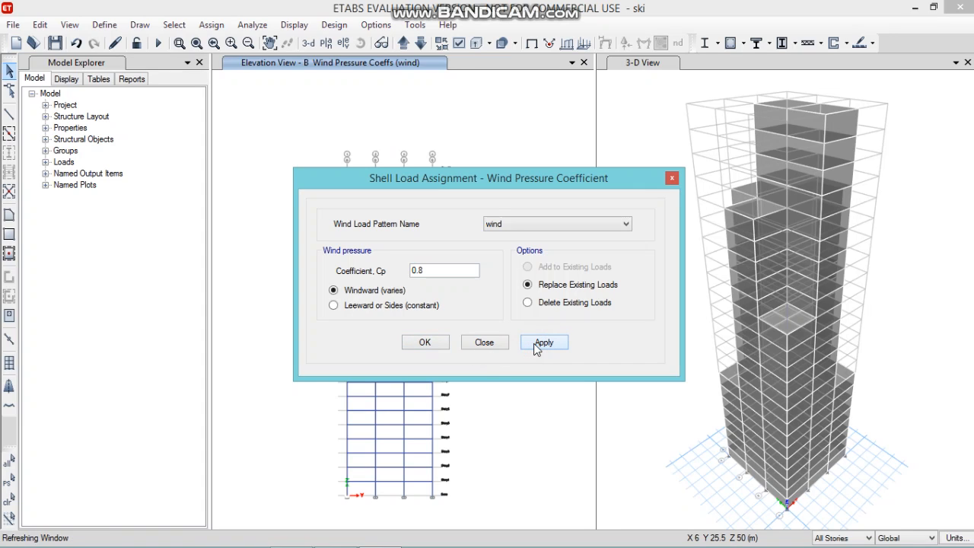
left_click(445, 343)
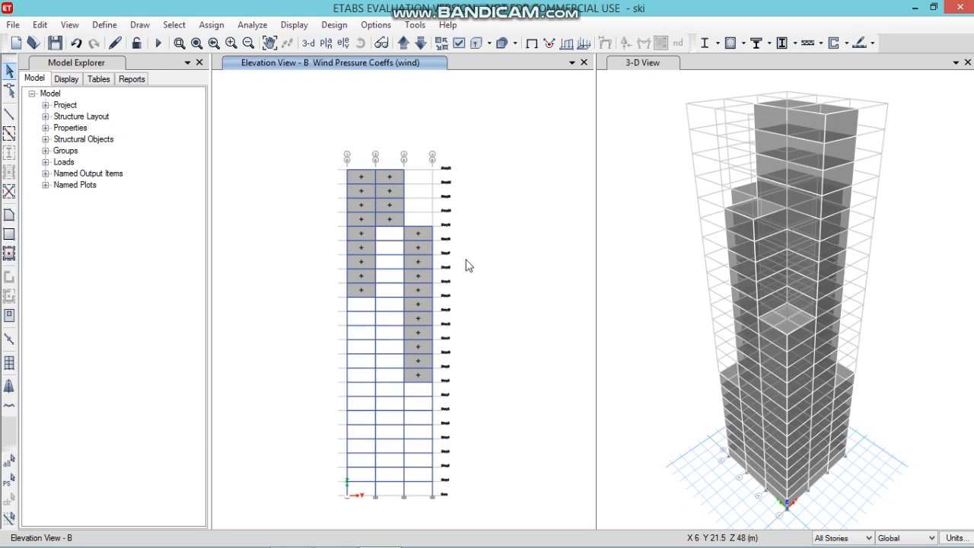
Display the Story1 plan view to check the direction of the assigned wind pressure coefficients.
left_click(325, 44)
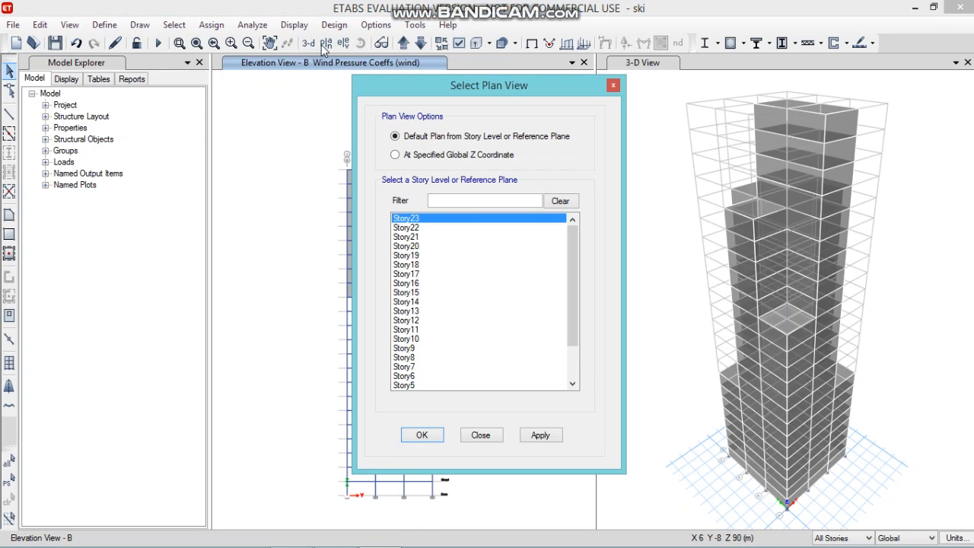
left_click_drag(566, 301, 567, 376)
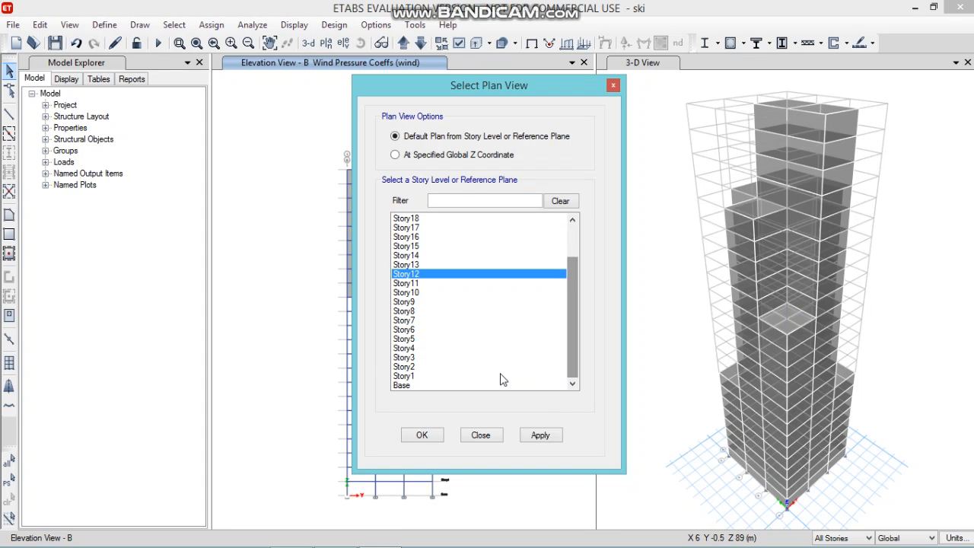
left_click(502, 375)
left_click(440, 436)
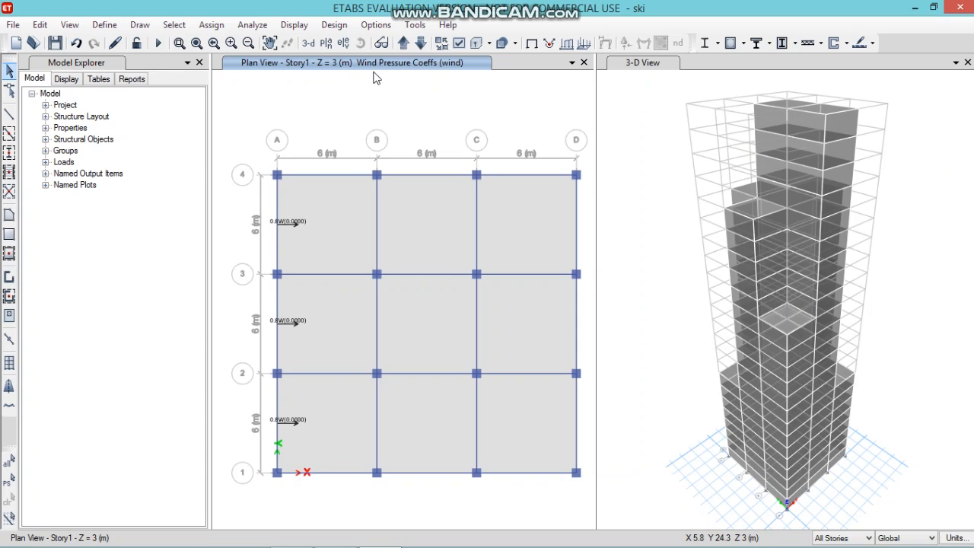
Replace the Story1 plan view with the elevation view along grid D.
left_click(343, 43)
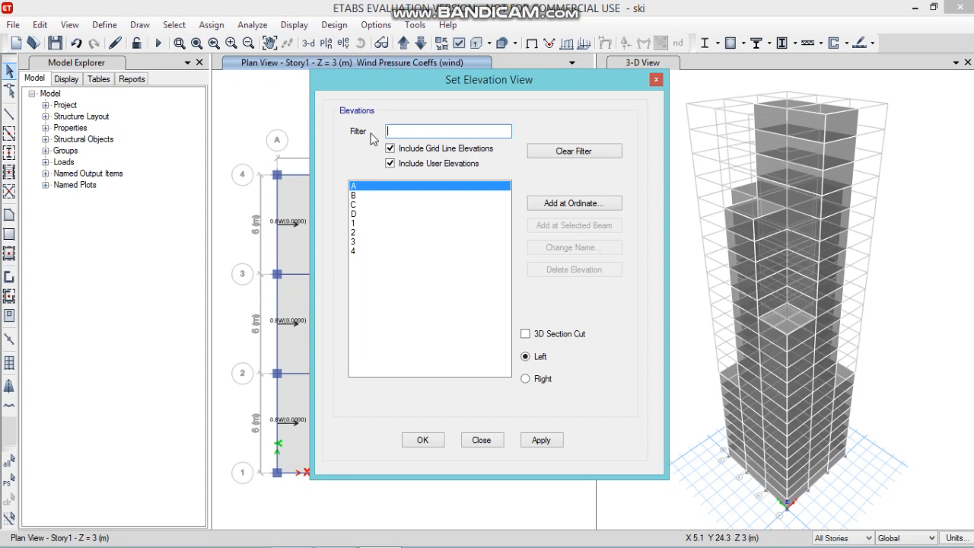
left_click(360, 214)
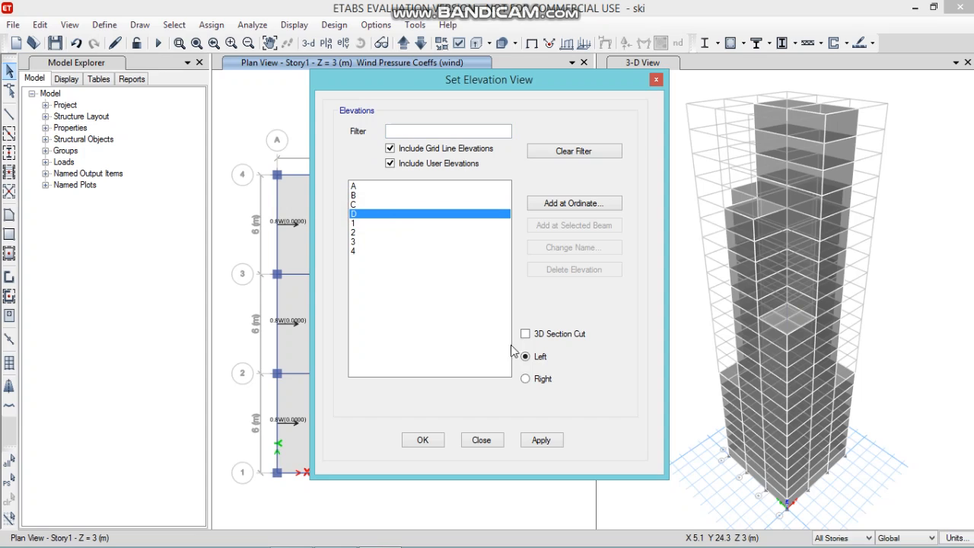
left_click(538, 441)
left_click(433, 442)
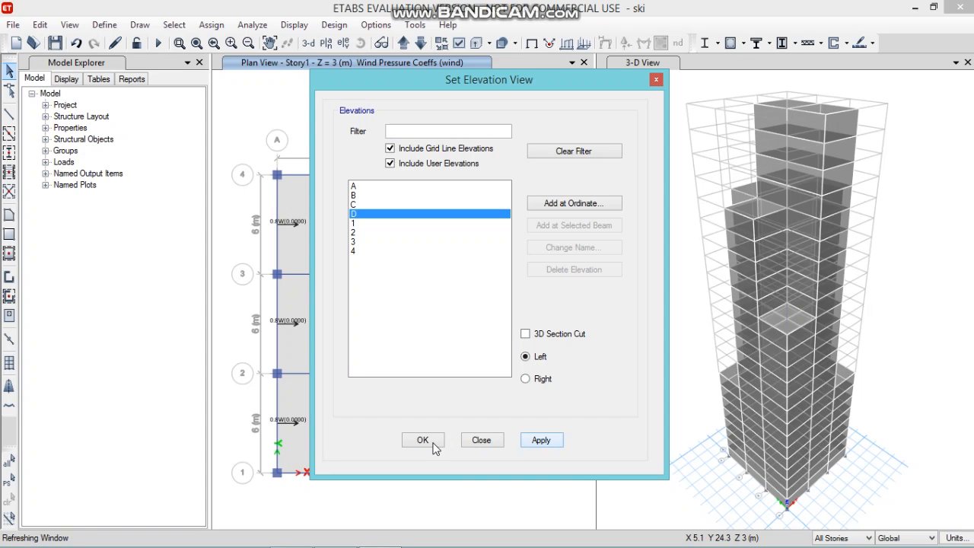
left_click(434, 443)
left_click(433, 443)
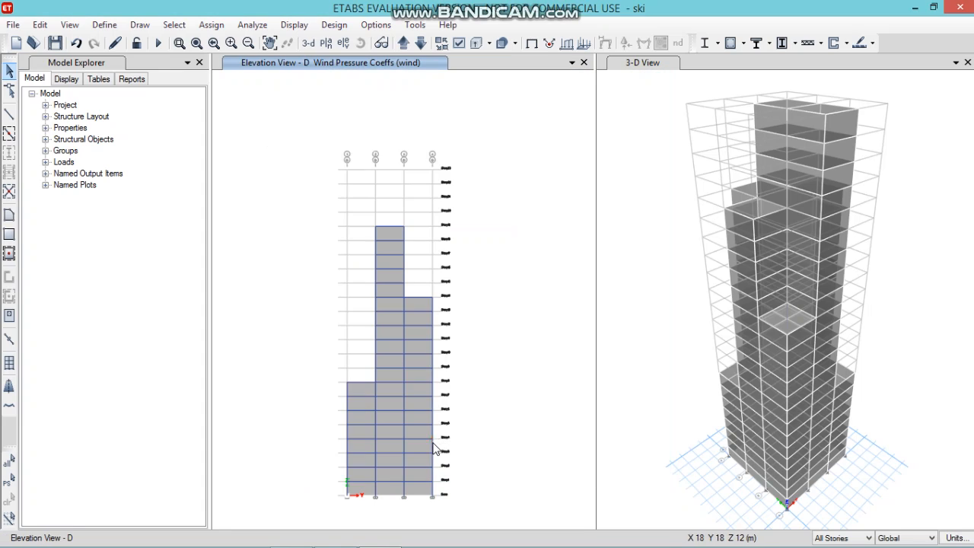
Select all cladding shells in the three bays of elevation D and deselect the middle-bay frames picked by mistake.
left_click(358, 411)
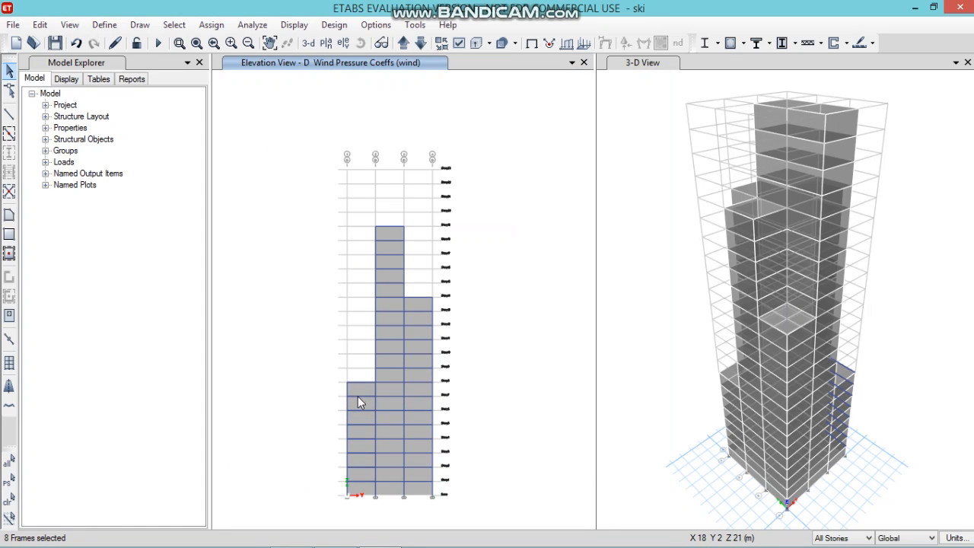
left_click(357, 394)
left_click(400, 337)
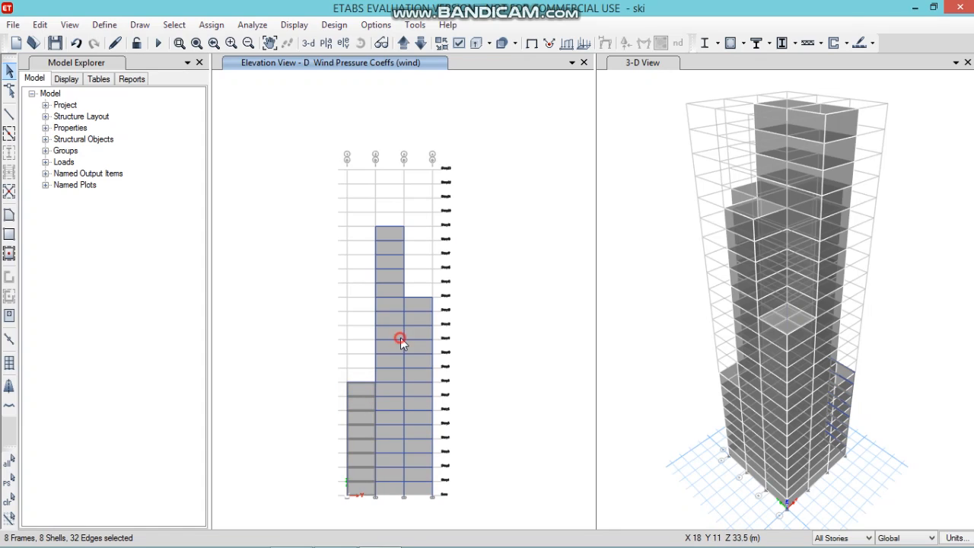
left_click(420, 331)
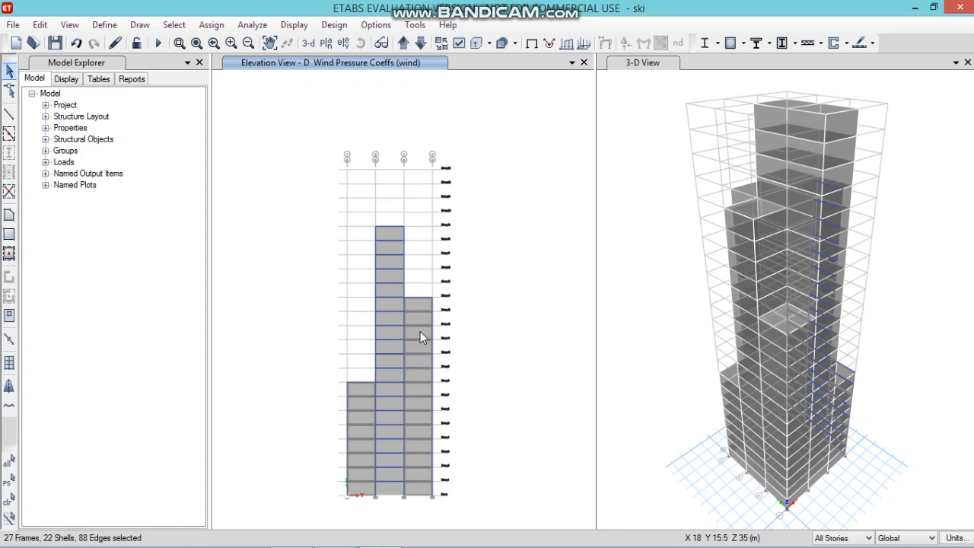
left_click(387, 324)
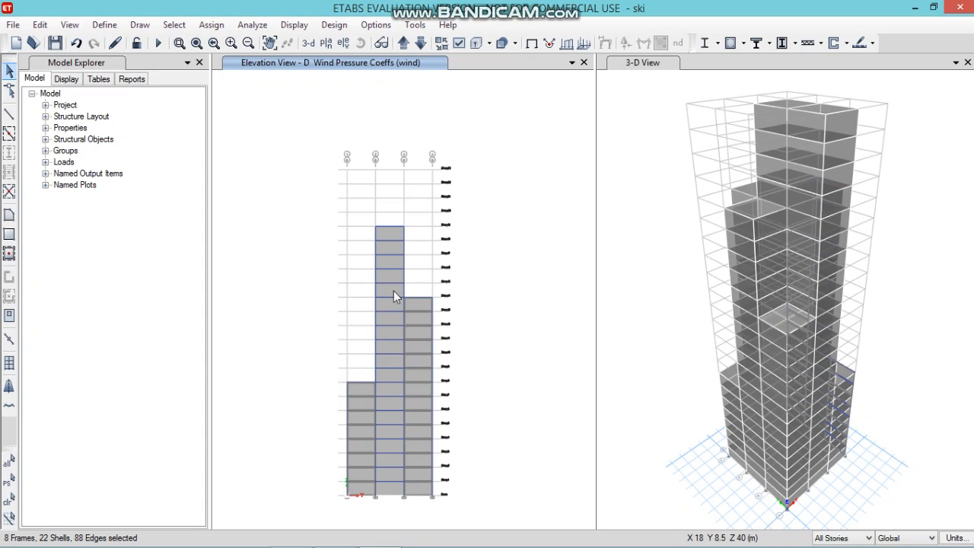
left_click(395, 252)
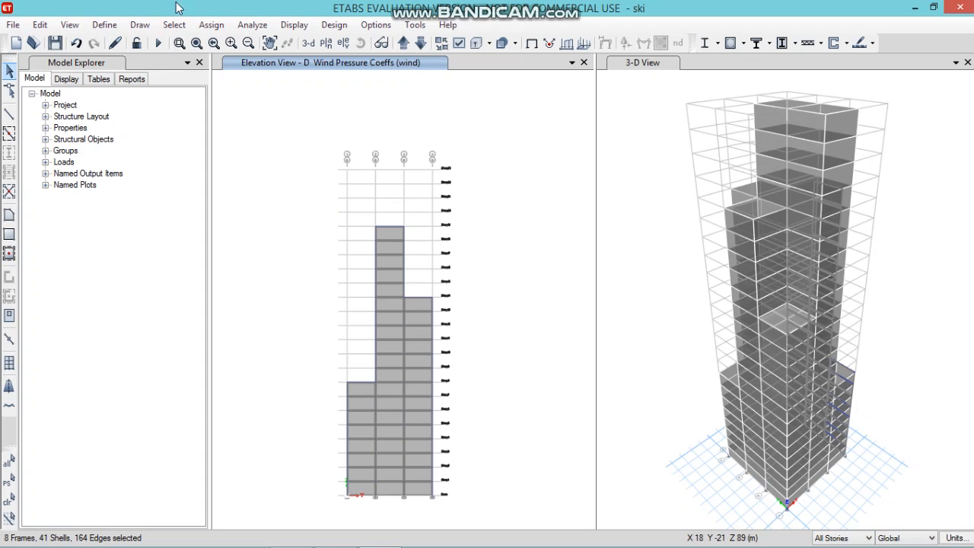
Assign a leeward wind pressure coefficient Cp of -0.25 to the selected elevation D cladding for the wind pattern, replacing existing loads.
left_click(211, 24)
left_click(274, 175)
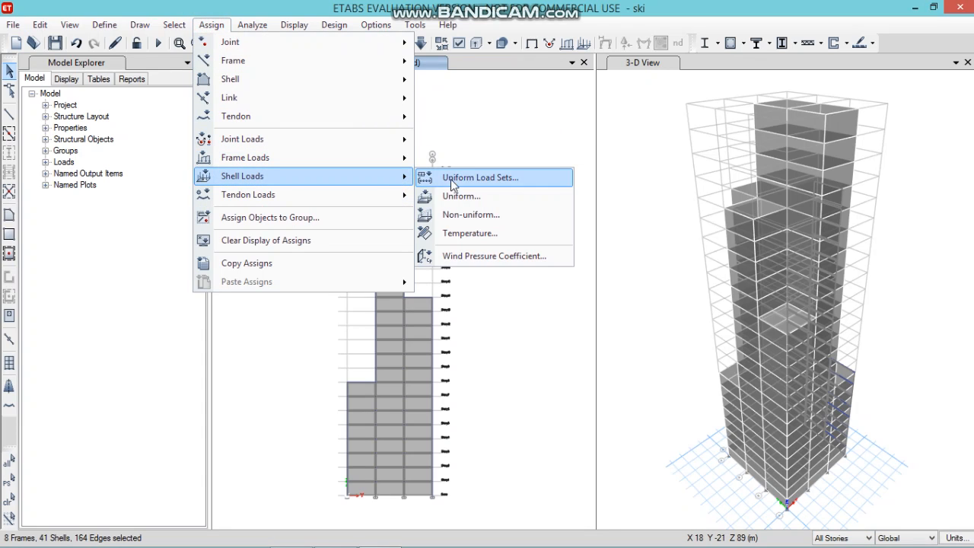
left_click(466, 257)
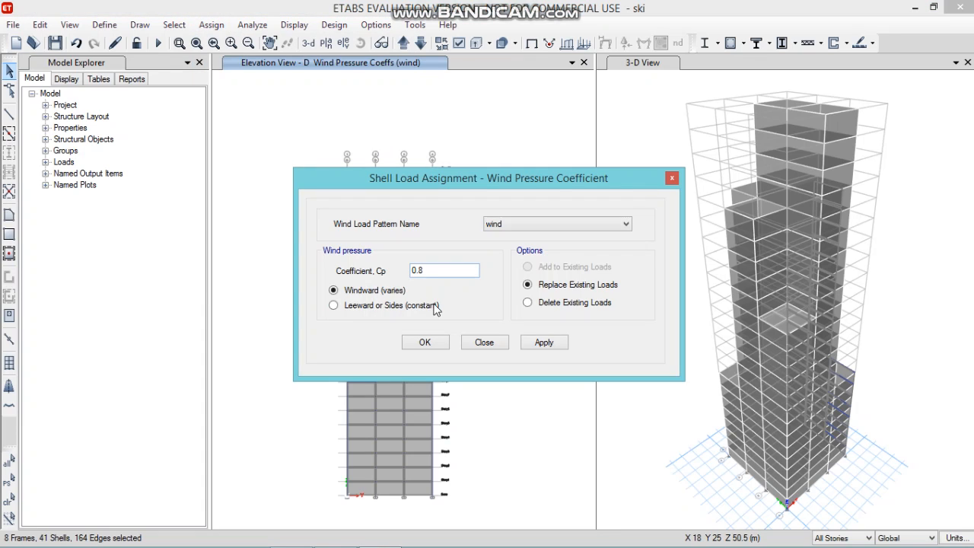
left_click_drag(438, 270, 413, 271)
type("-")
left_click(333, 305)
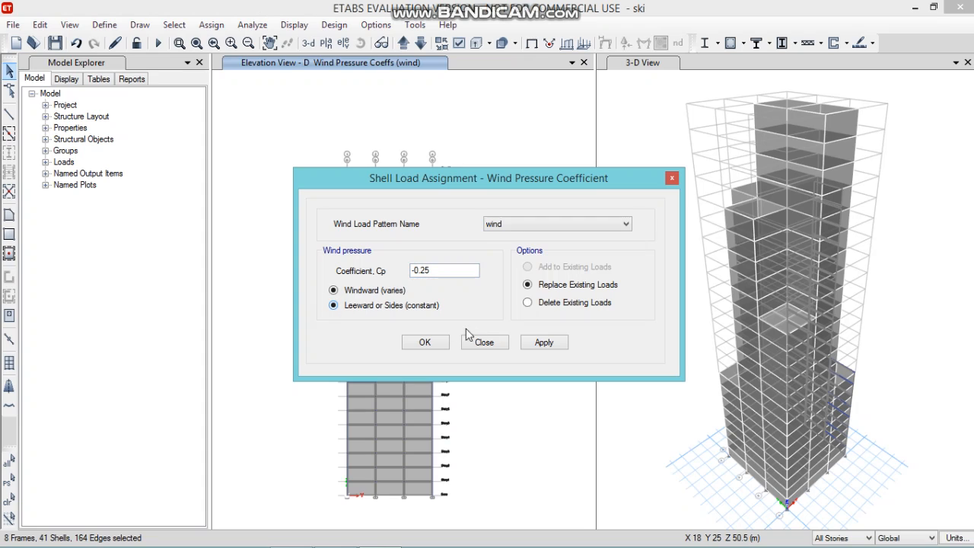
left_click(550, 347)
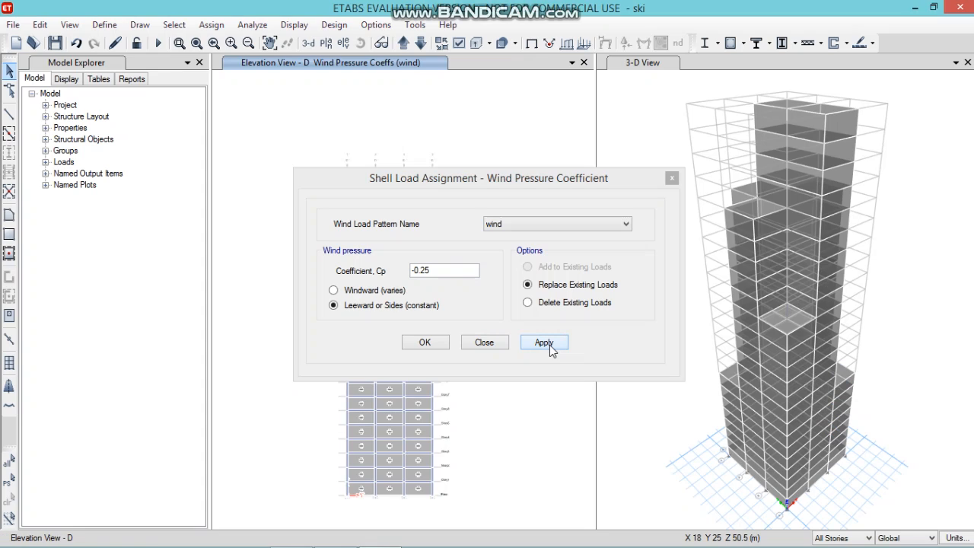
left_click(426, 344)
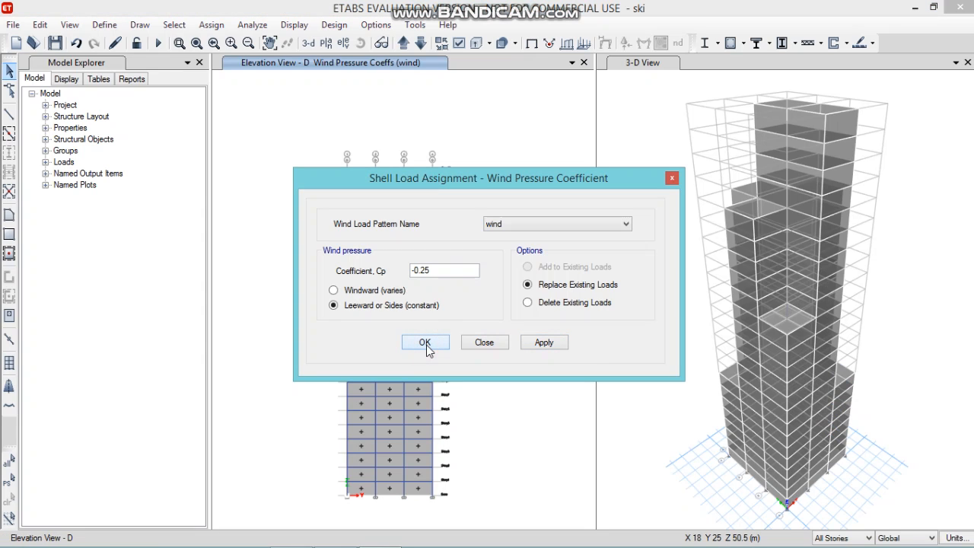
left_click(425, 344)
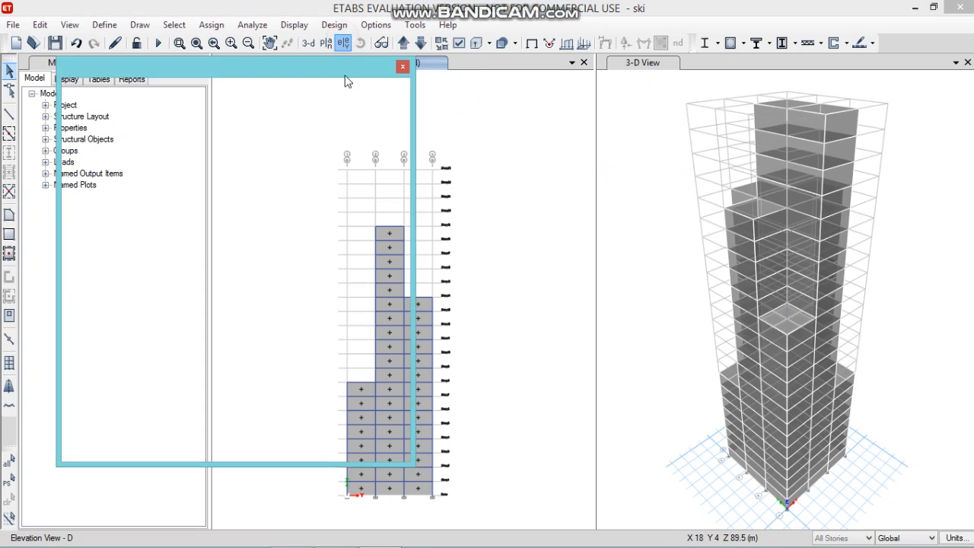
Replace the elevation D view with the elevation view along grid C.
left_click(343, 69)
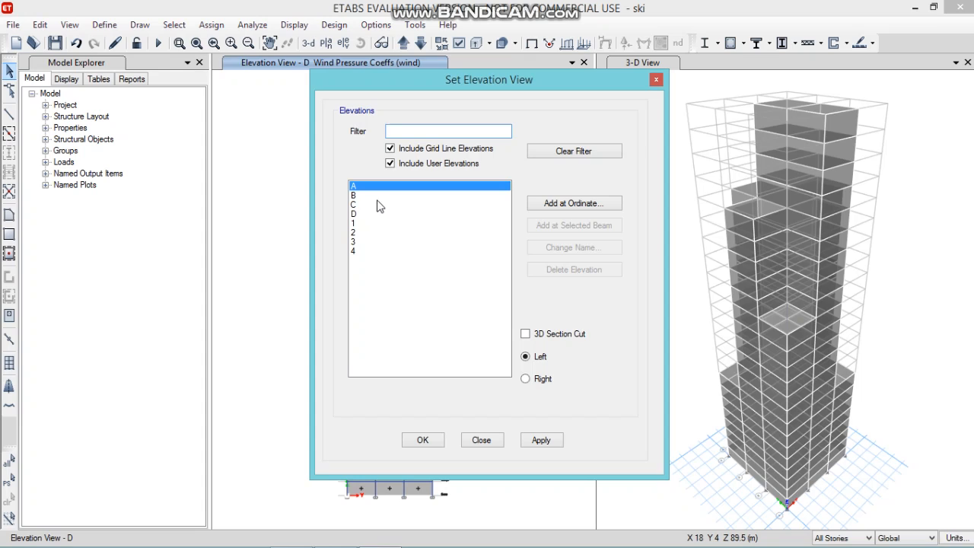
left_click(380, 212)
left_click(378, 204)
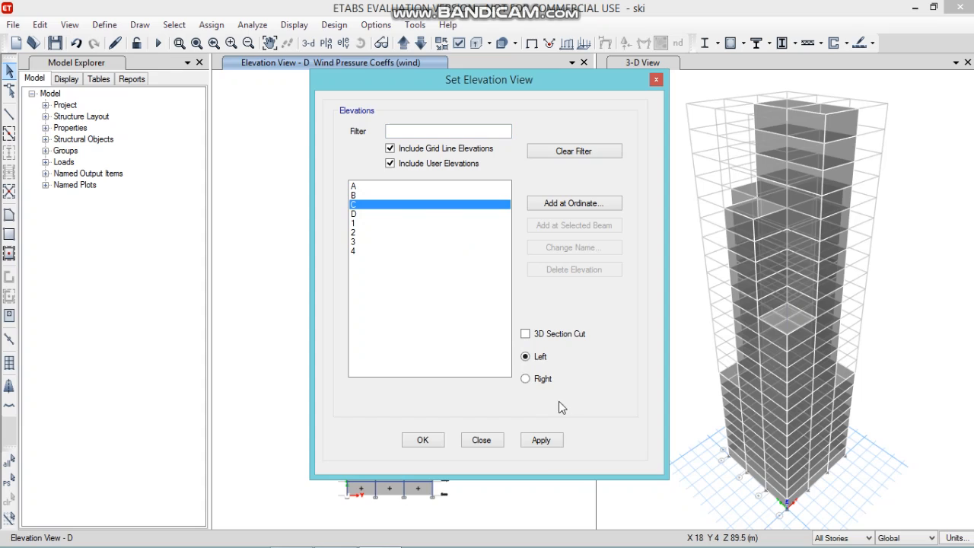
left_click(542, 443)
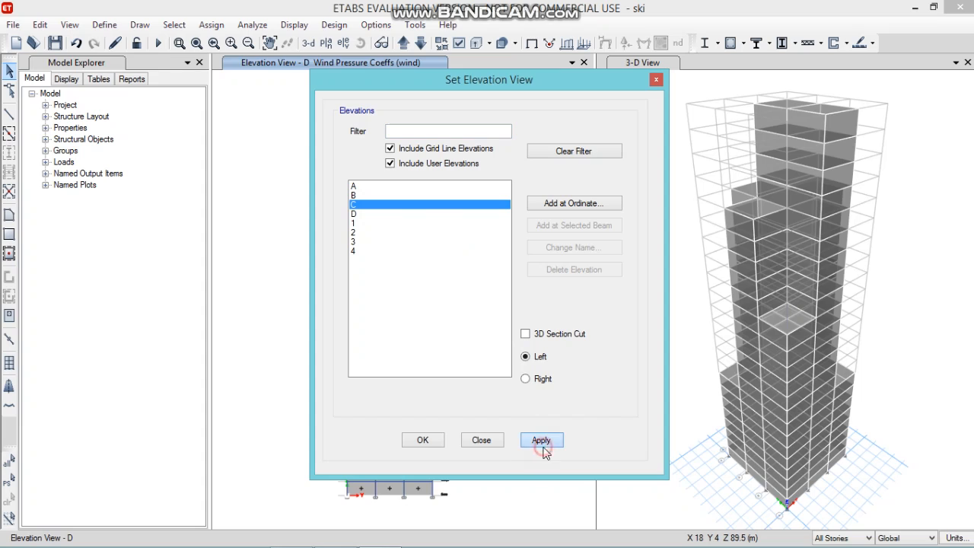
left_click(423, 442)
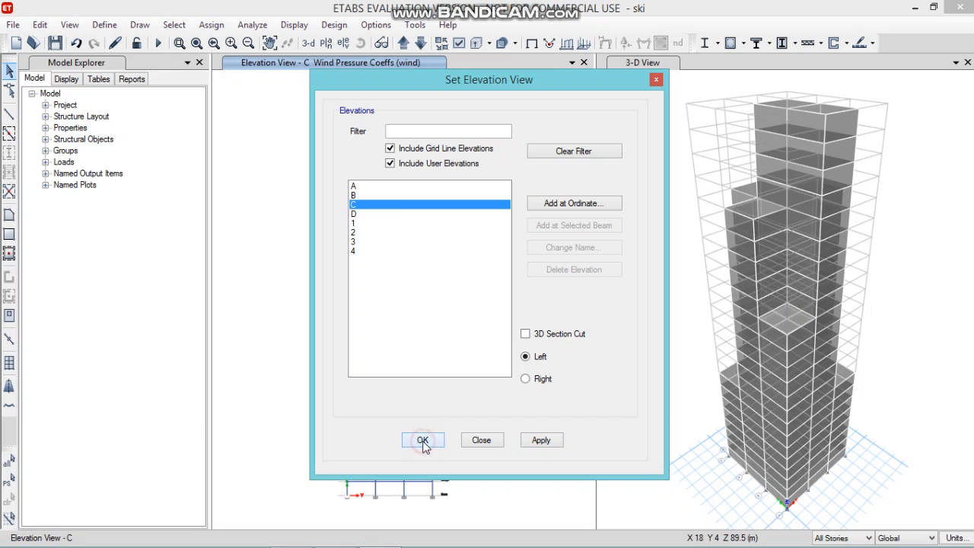
left_click(426, 447)
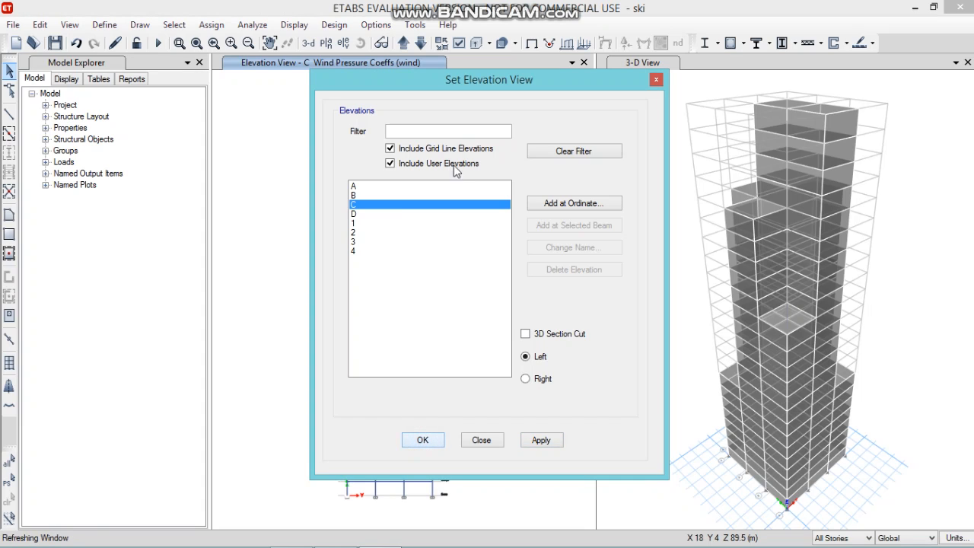
Select the cladding shells in the first and middle bays of elevation C and assign them leeward Cp -0.25 for the wind pattern.
mouse_move(492, 7)
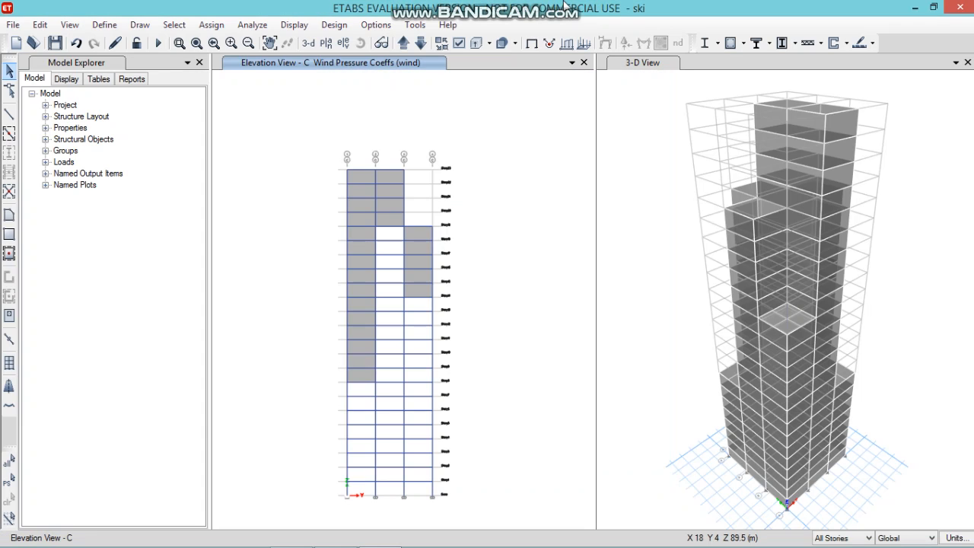
left_click(352, 177)
left_click(396, 175)
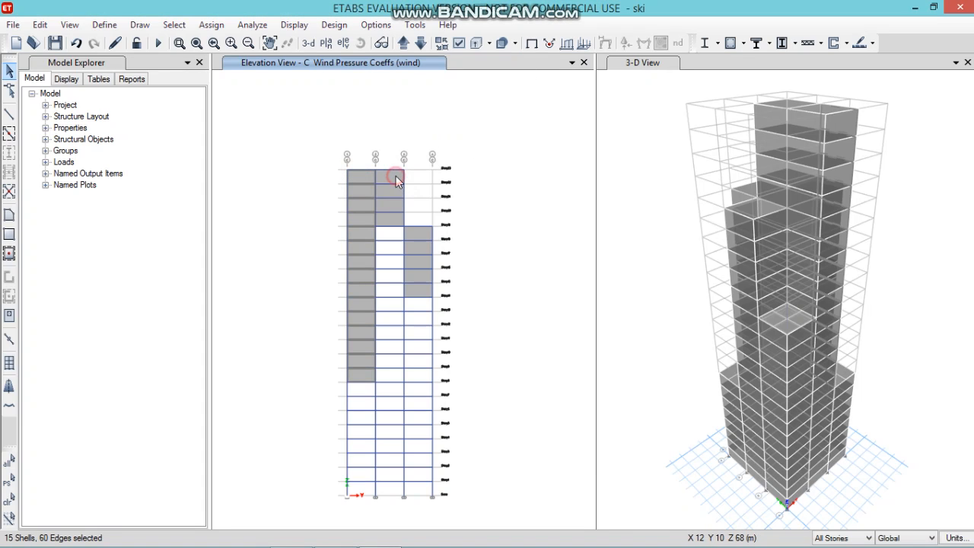
left_click(430, 233)
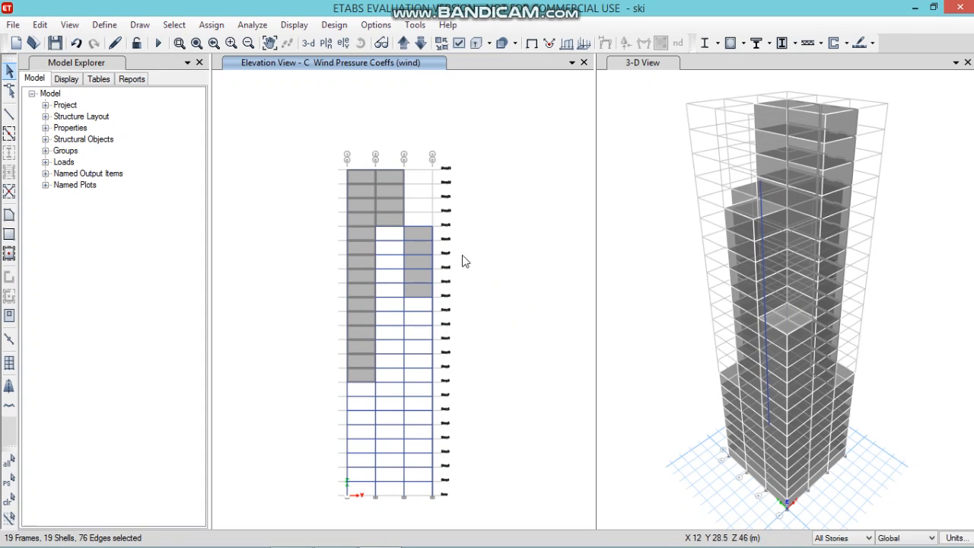
left_click(211, 24)
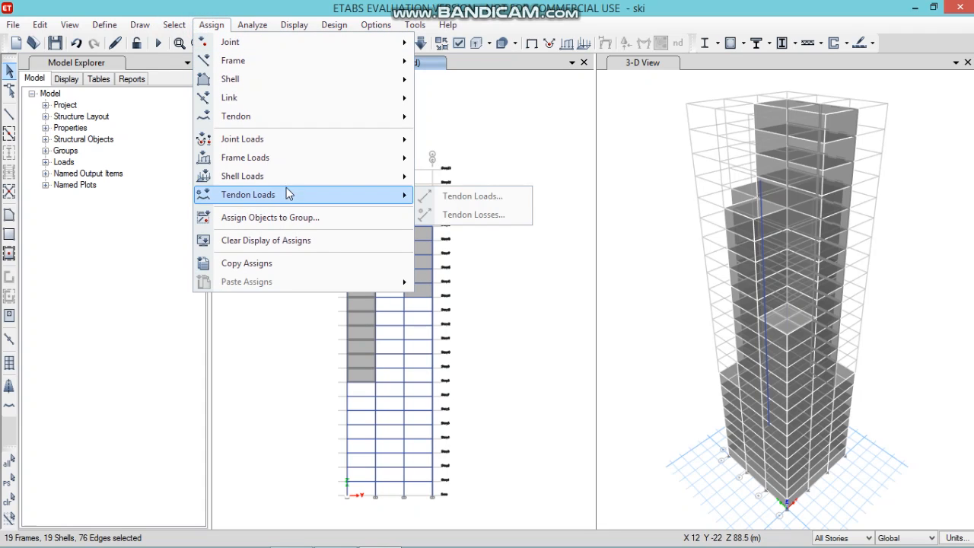
mouse_move(283, 181)
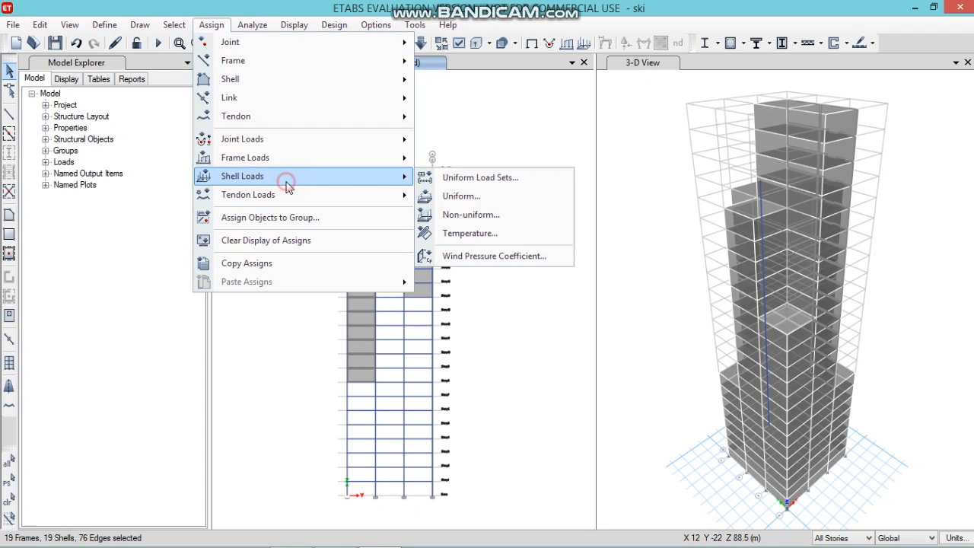
left_click(462, 261)
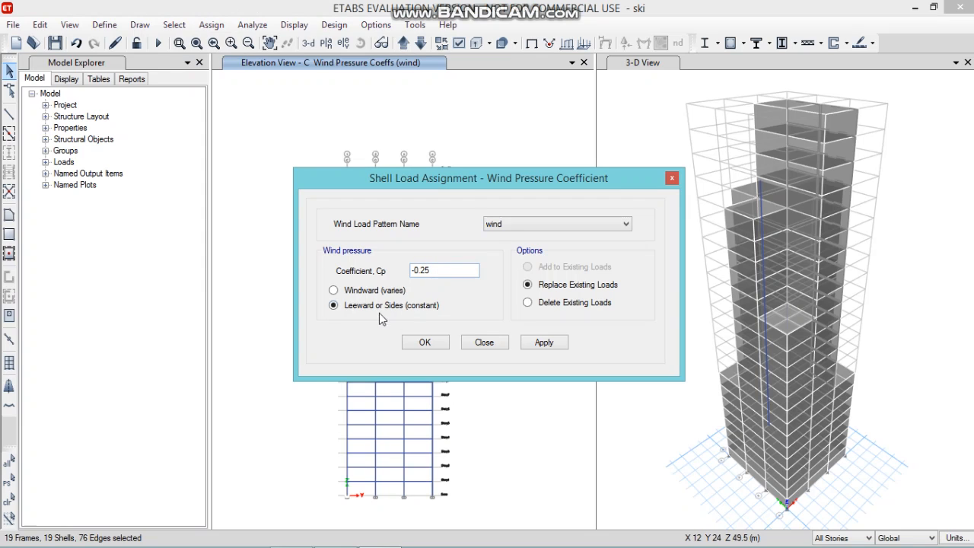
left_click(541, 344)
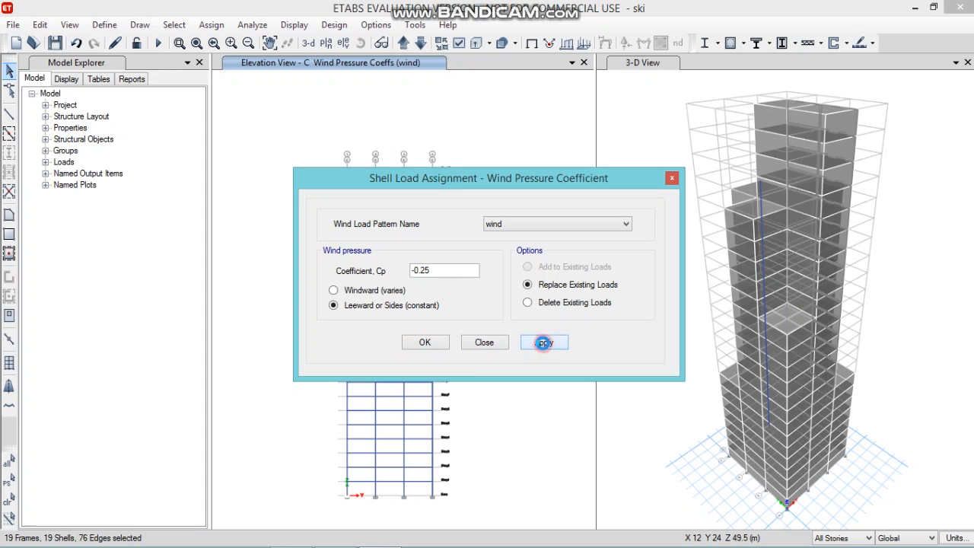
left_click(426, 343)
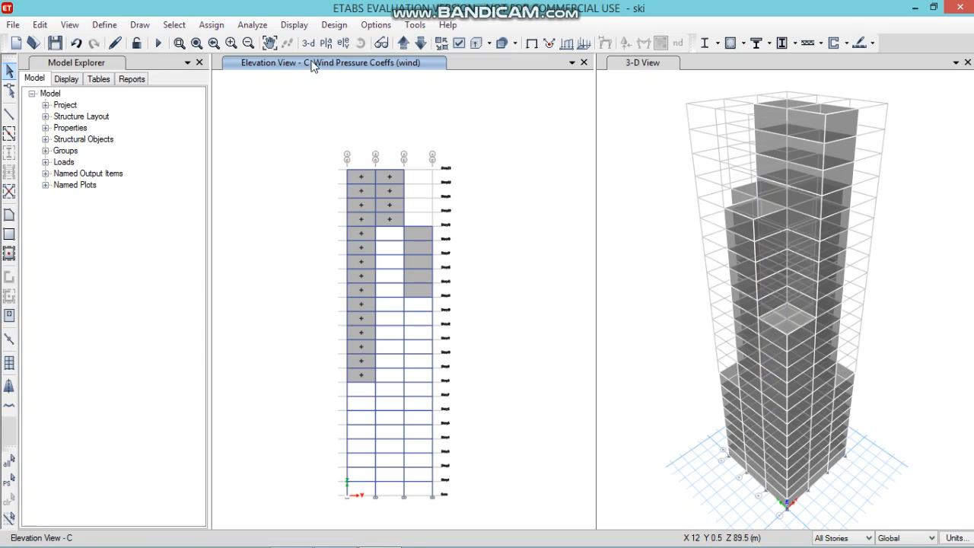
Display the elevation along grid 1 and select the cladding shells in all three of its bays.
left_click(343, 43)
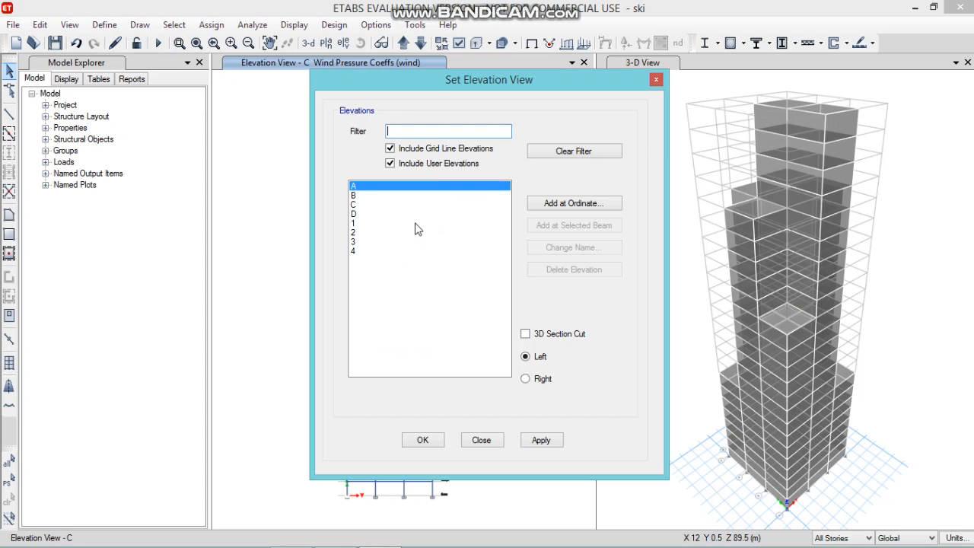
left_click(415, 223)
left_click(554, 440)
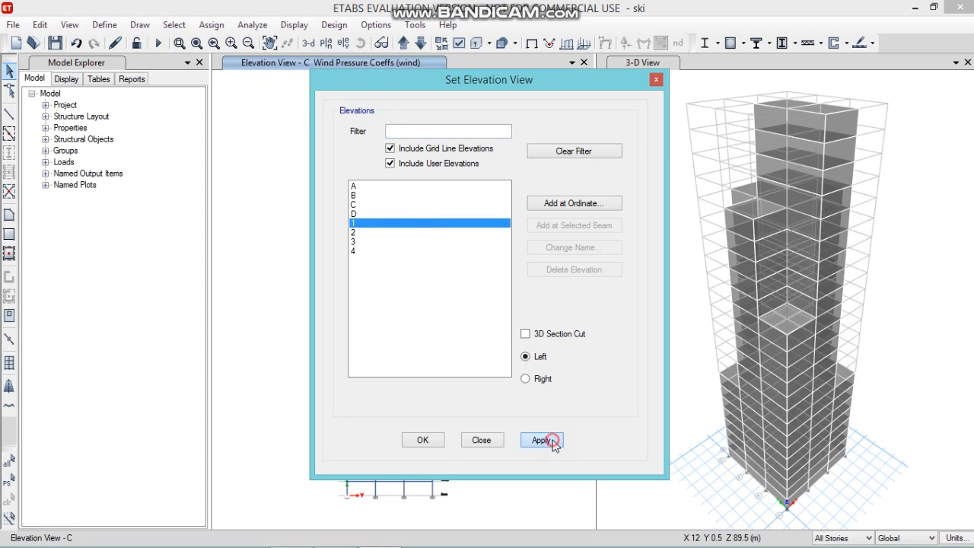
left_click(422, 440)
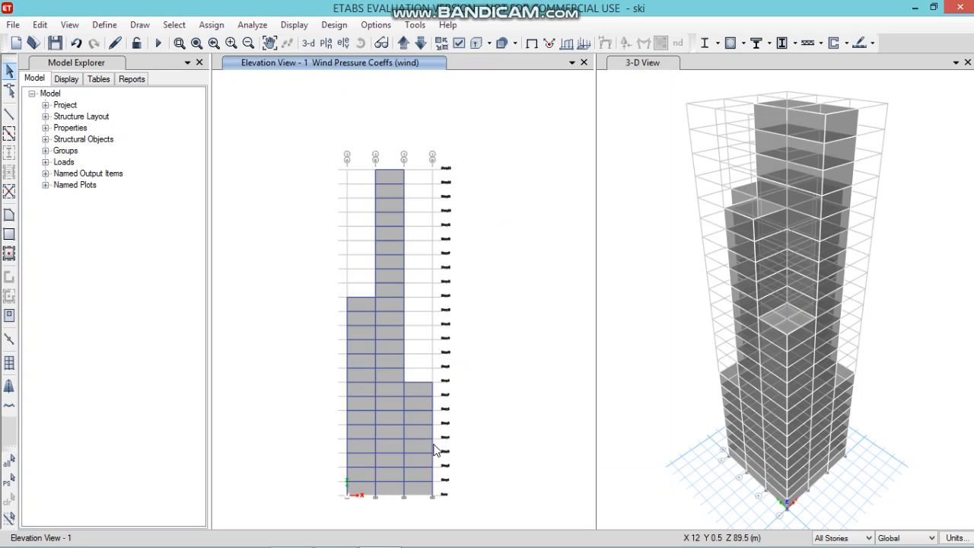
left_click(357, 303)
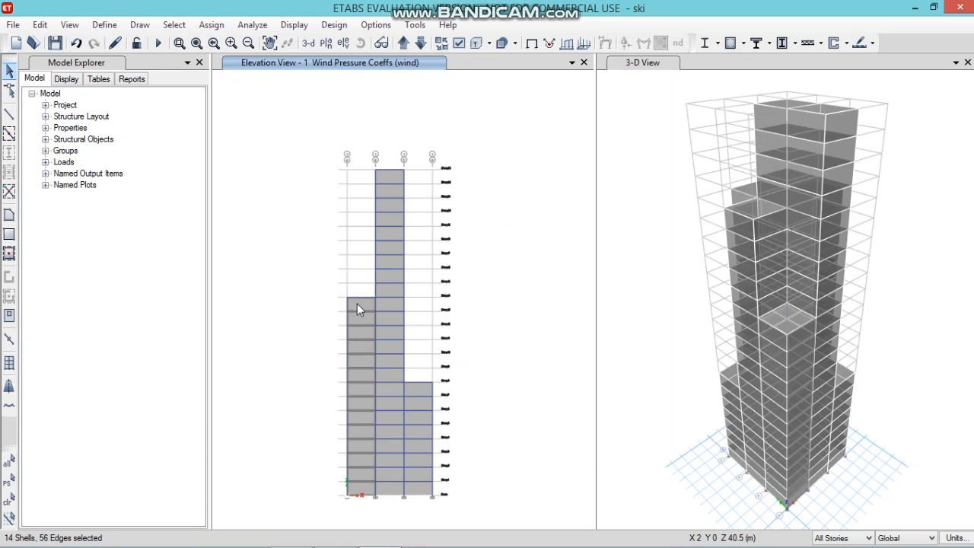
left_click(386, 169)
left_click(410, 394)
left_click(391, 377)
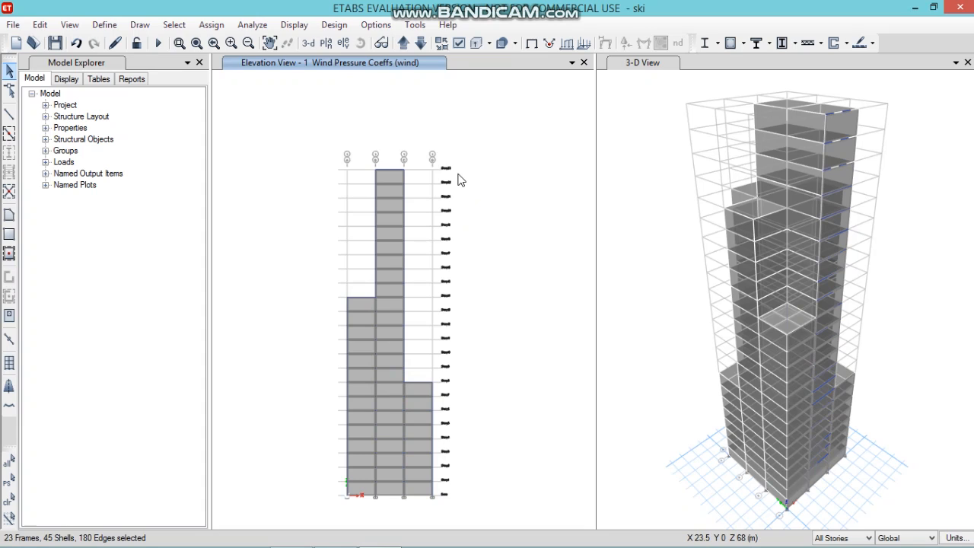
Move on to elevation 2 and add the cladding shells in its two outer bays to the selection.
left_click(405, 43)
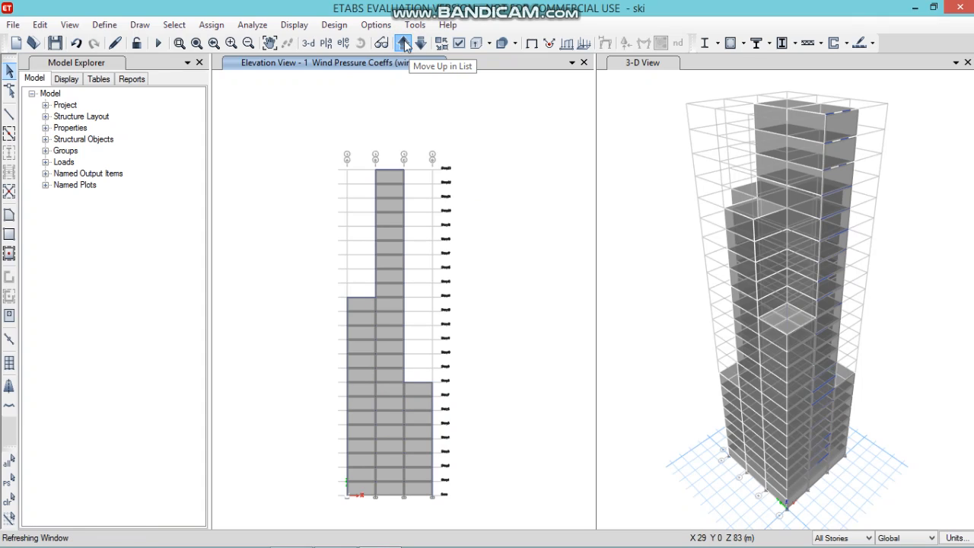
left_click(358, 239)
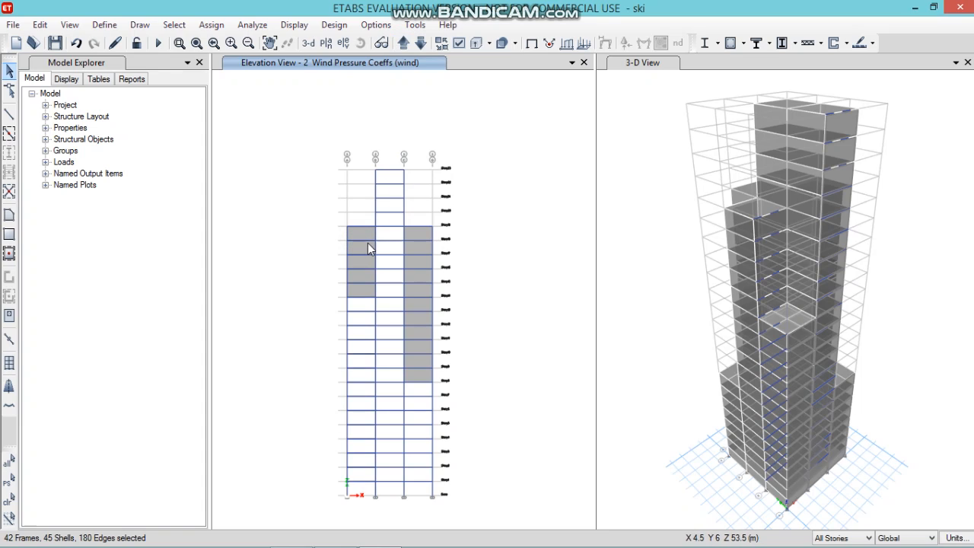
left_click(418, 228)
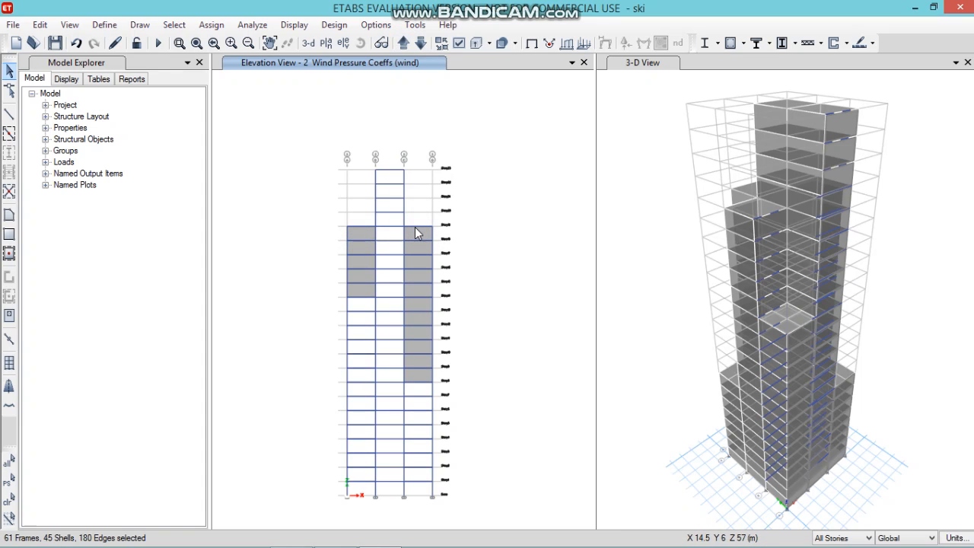
left_click(411, 236)
left_click(367, 233)
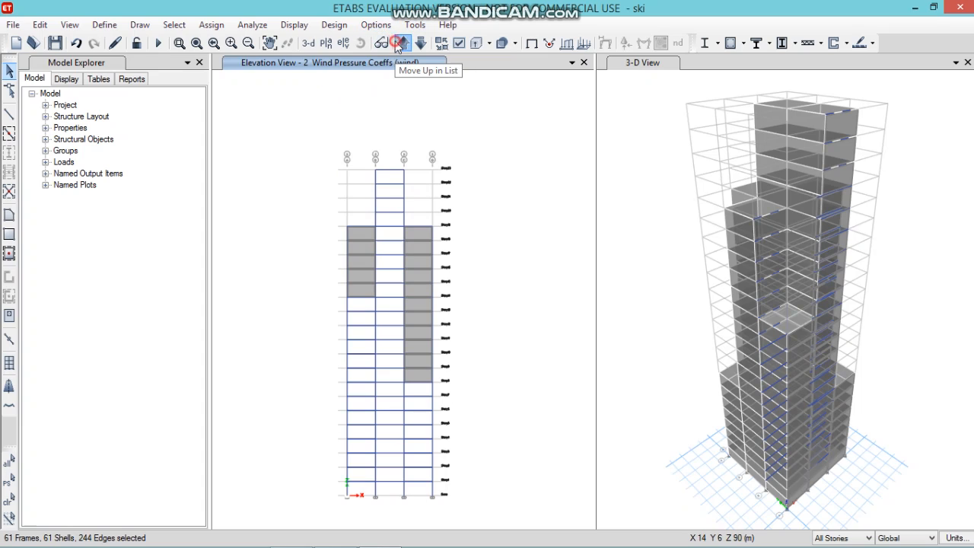
Add the cladding shells in all three bays of elevation 3 to the selection.
left_click(360, 236)
left_click(393, 176)
left_click(415, 226)
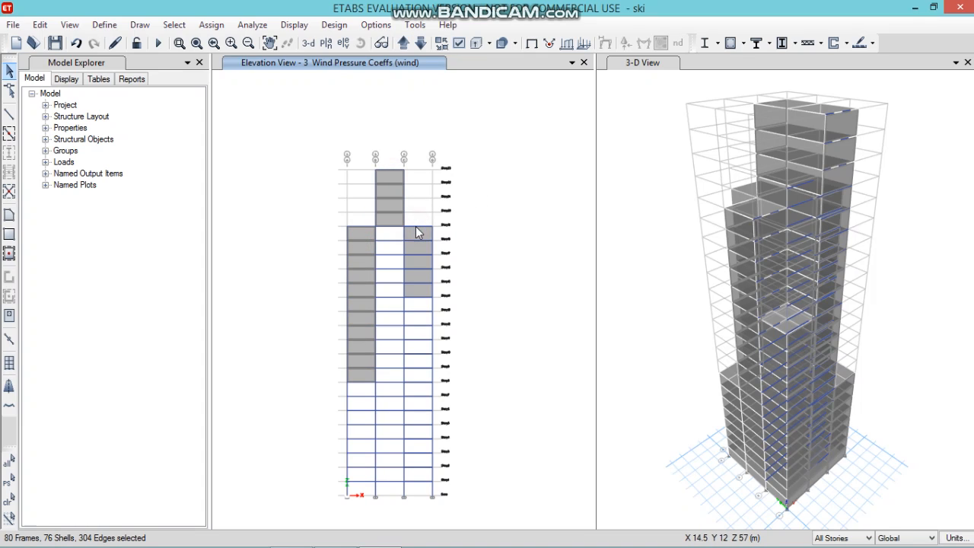
left_click(415, 235)
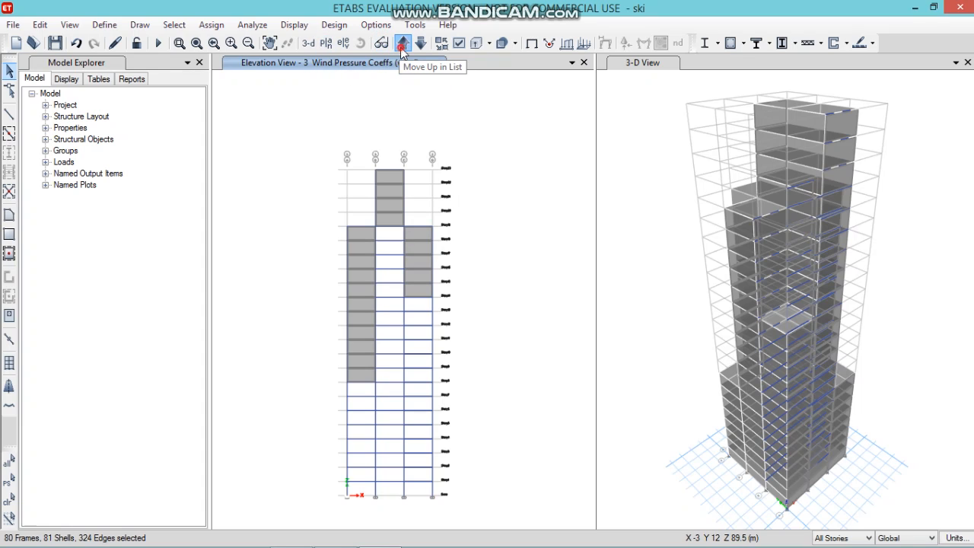
Move on to elevation 4 and add the cladding shells in all three of its bays to the selection.
left_click(360, 238)
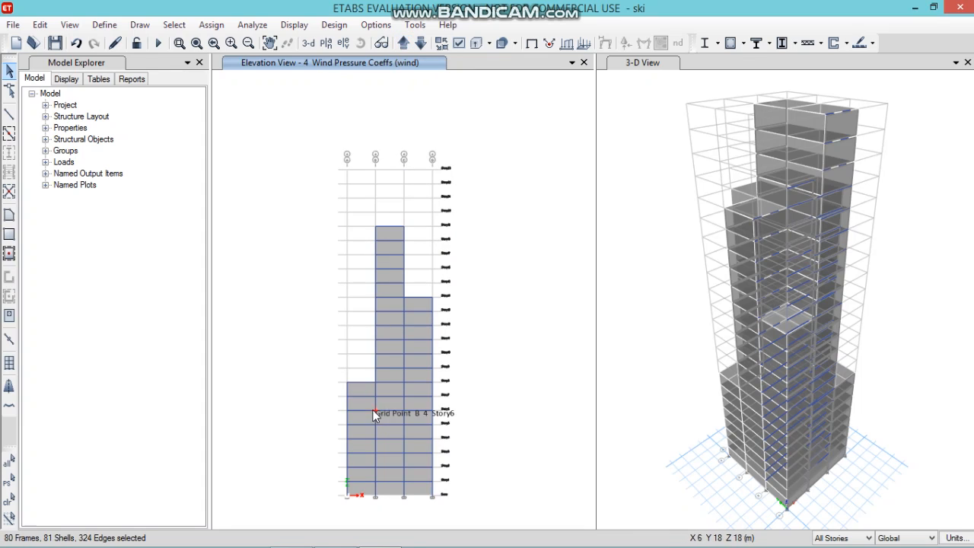
left_click(360, 390)
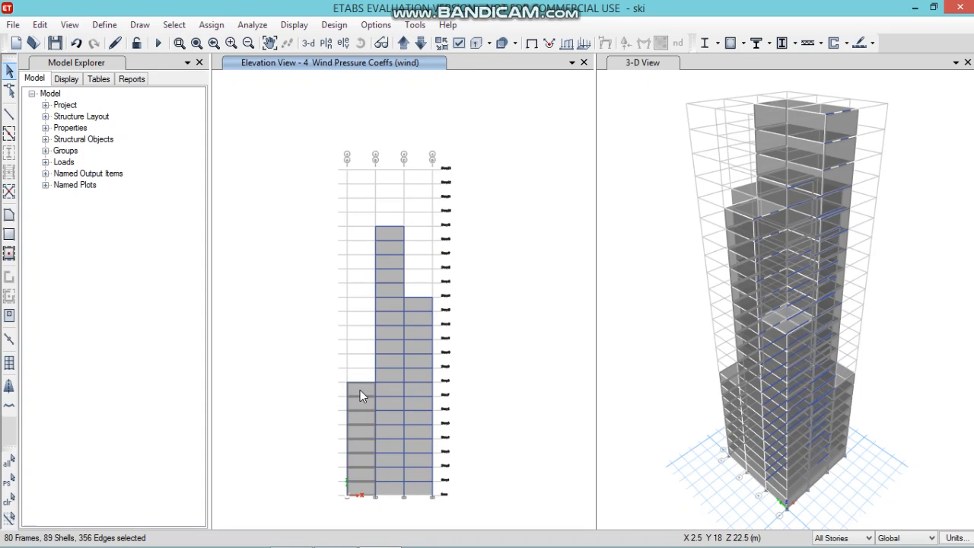
left_click(388, 255)
left_click(409, 312)
left_click(385, 297)
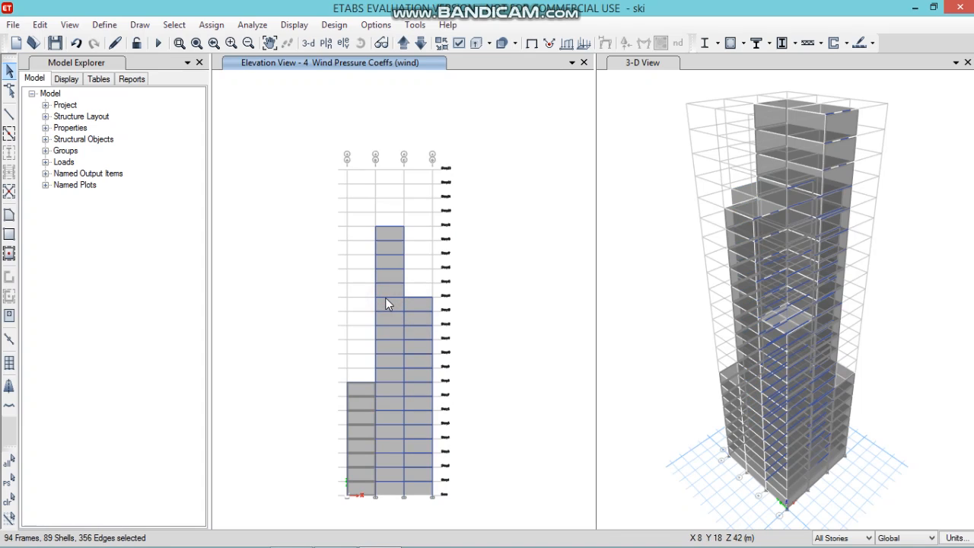
left_click(382, 286)
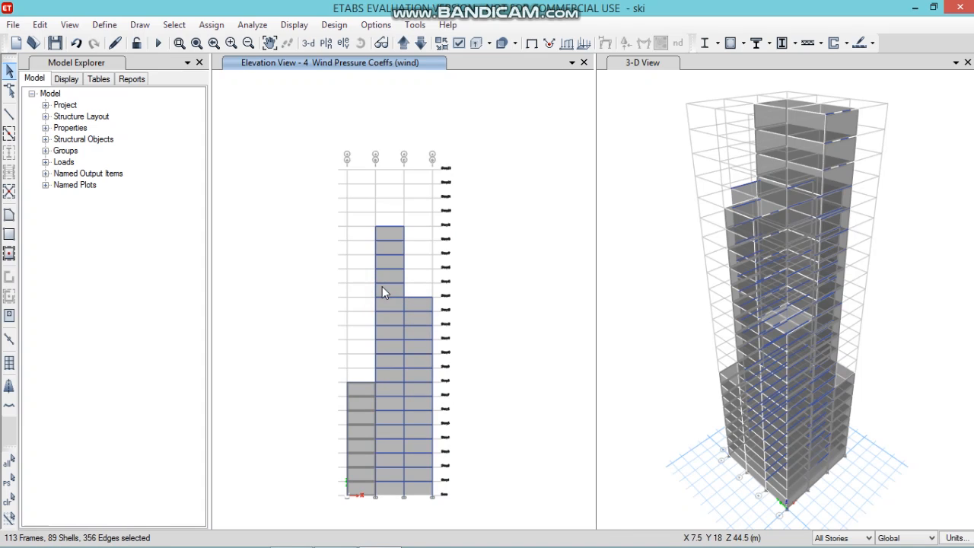
left_click(421, 317)
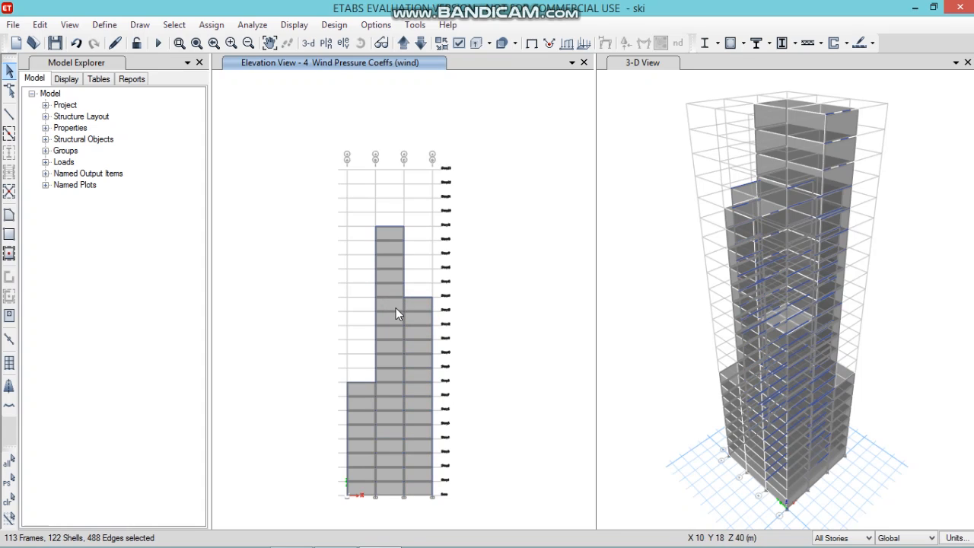
Assign a wind pressure coefficient of -0.8 to the selected cladding shells for the wind pattern, using Leeward or Sides (constant) and replacing existing loads.
left_click(207, 26)
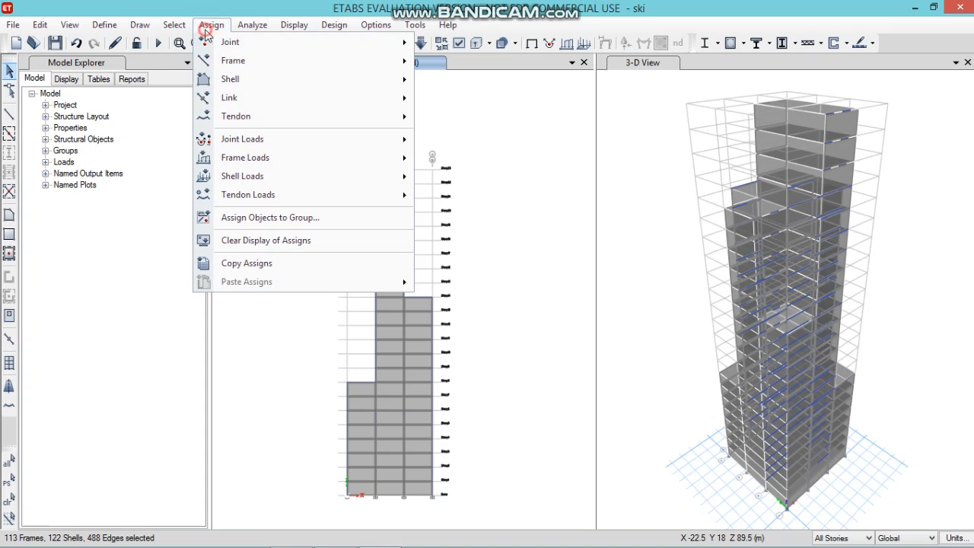
mouse_move(381, 194)
mouse_move(396, 176)
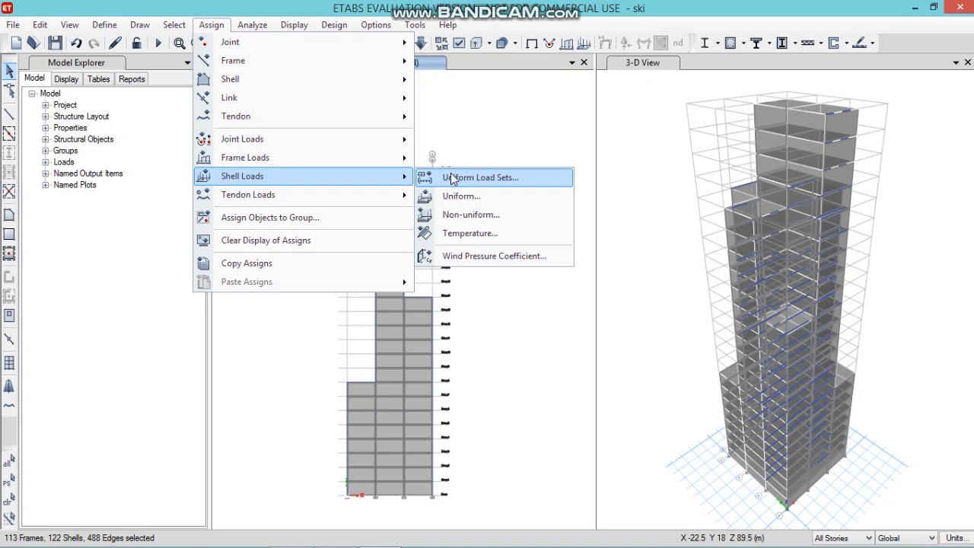
left_click(469, 257)
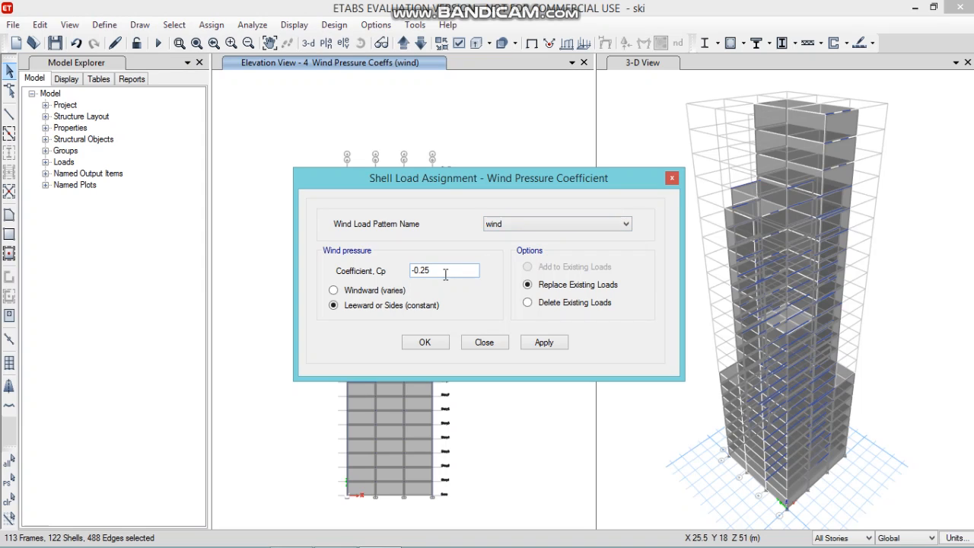
left_click(436, 271)
left_click(542, 344)
left_click(437, 346)
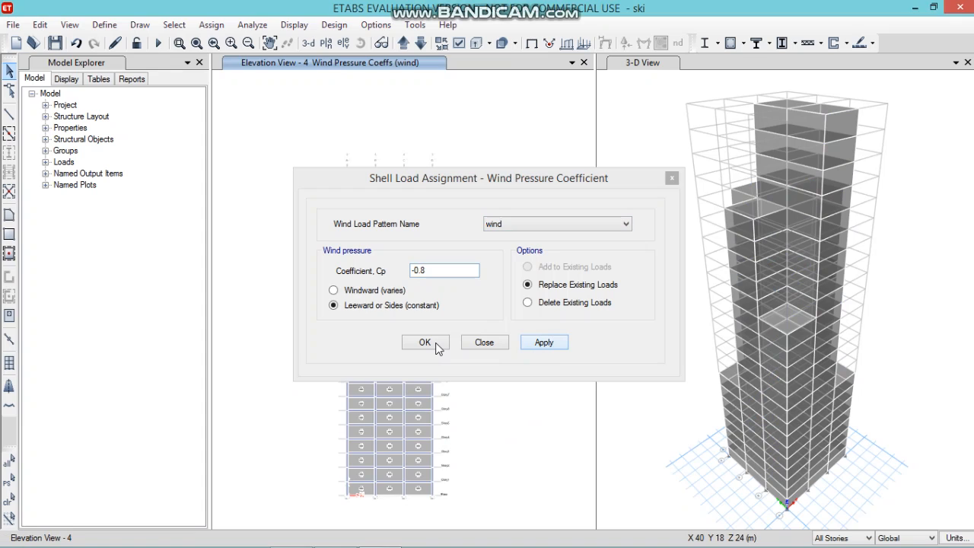
left_click(436, 346)
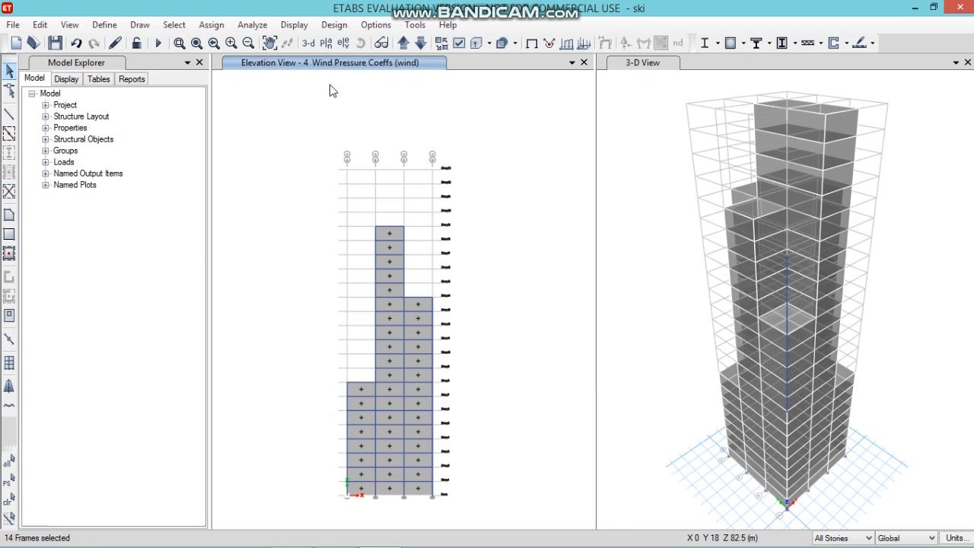
Display the Story1 plan to check the wind pressure coefficients on all four faces.
left_click(326, 43)
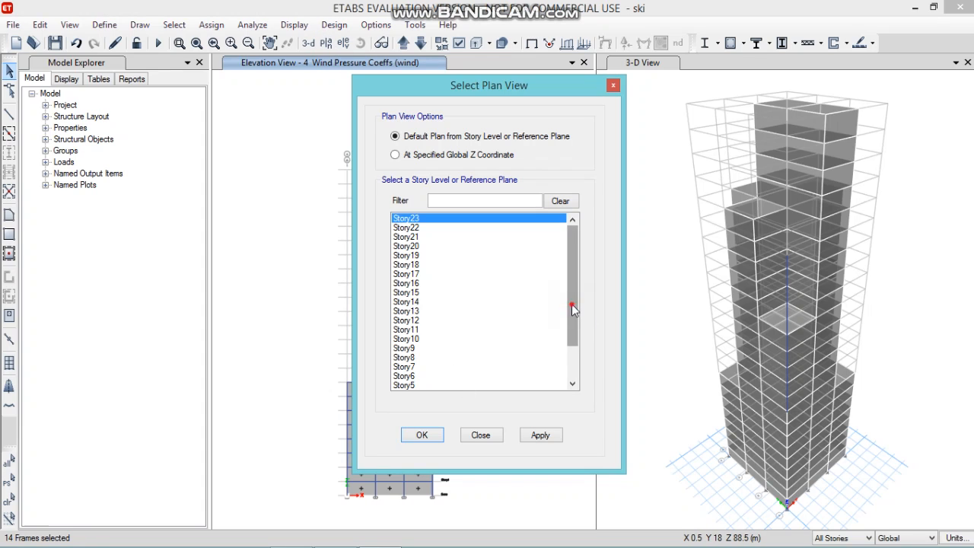
left_click_drag(571, 304, 572, 335)
left_click(479, 375)
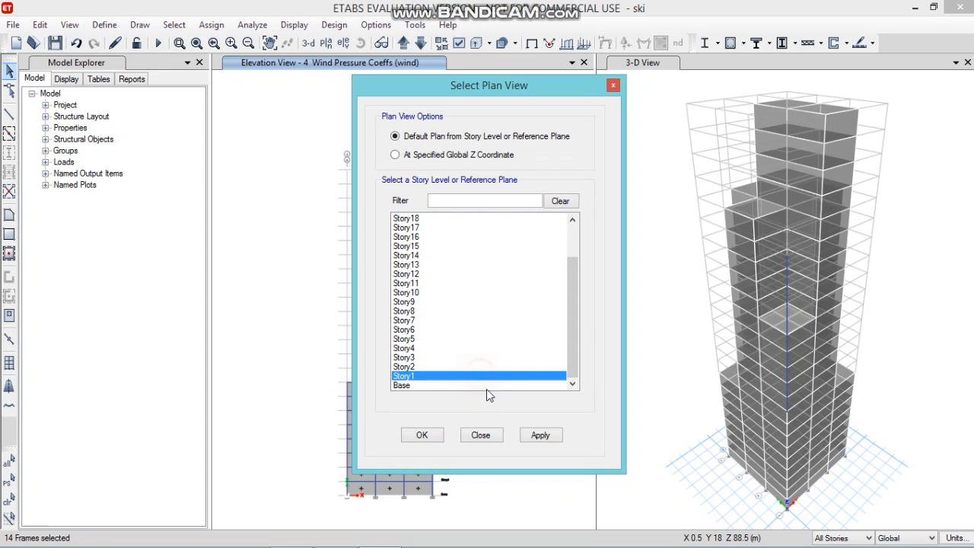
left_click(420, 433)
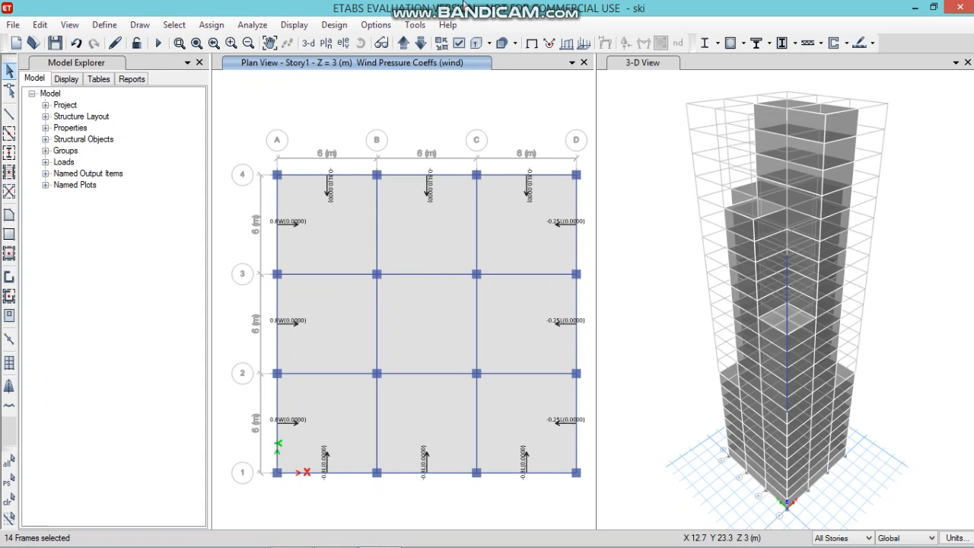
mouse_move(465, 6)
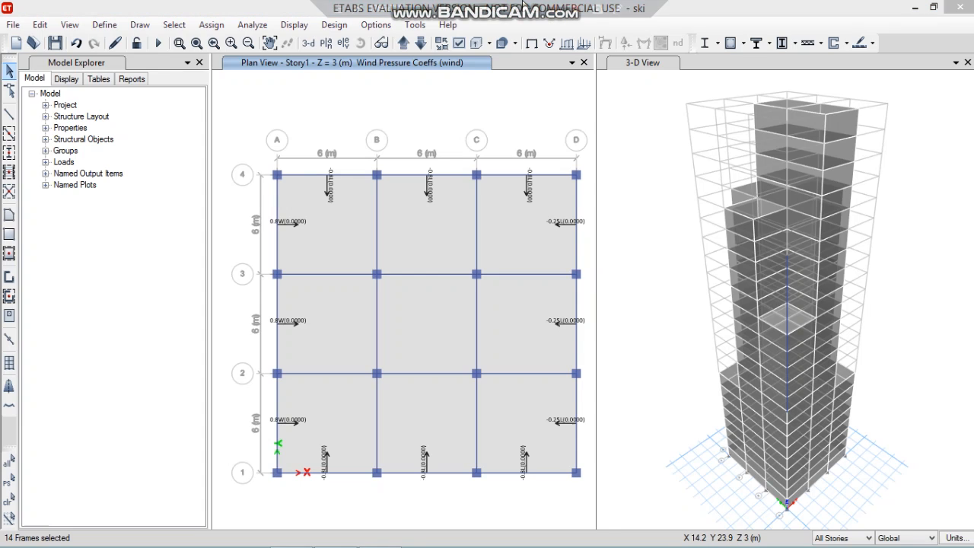
mouse_move(523, 6)
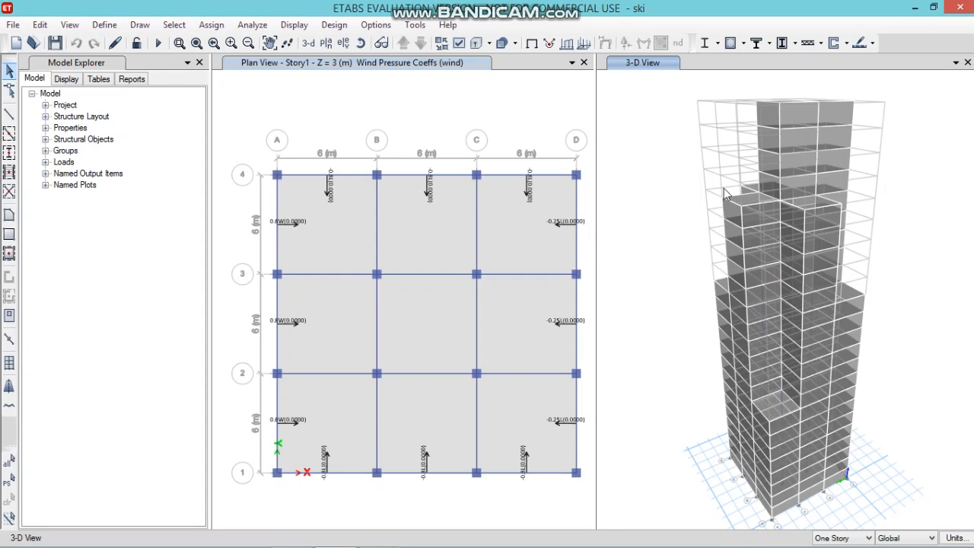
Show the beams and columns as extruded members without the cladding in the 3-D view.
left_click(477, 44)
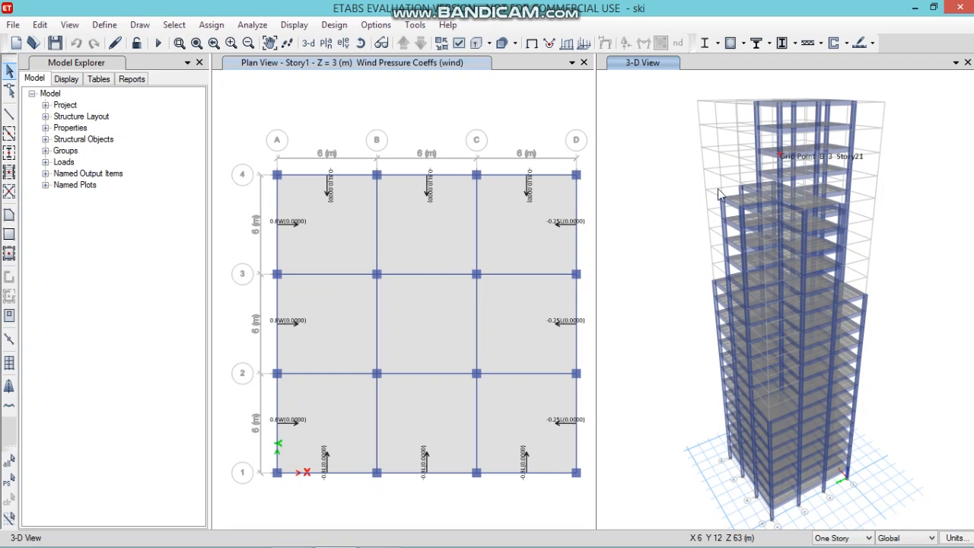
left_click(361, 43)
mouse_move(630, 191)
left_mouse_down()
mouse_move(668, 156)
mouse_move(623, 173)
mouse_move(622, 200)
left_mouse_up()
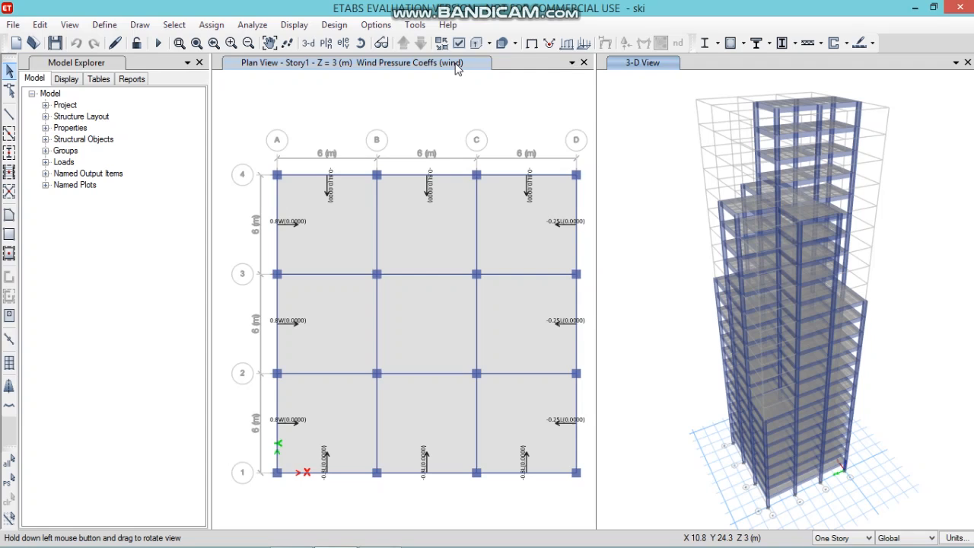
Run the analysis for the Dead, Live, Modal and wind load cases.
left_click(254, 26)
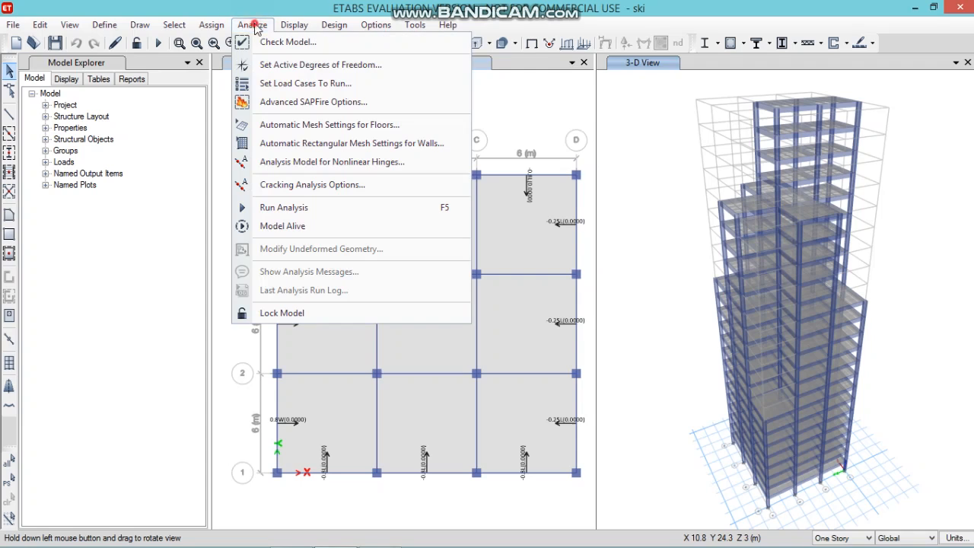
left_click(291, 84)
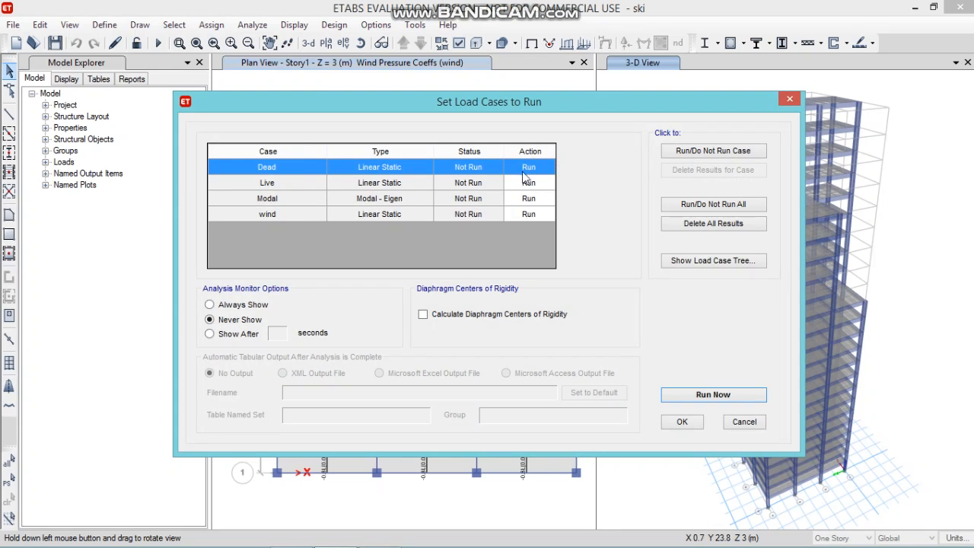
left_click(713, 395)
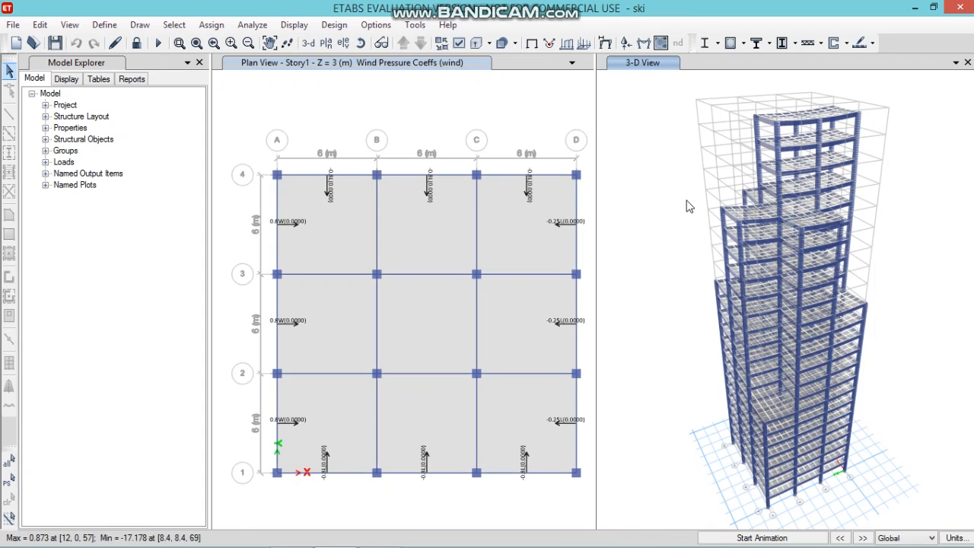
Inspect the point displacements and drift of a Story19 joint on the Dead load deformed shape.
right_click(739, 210)
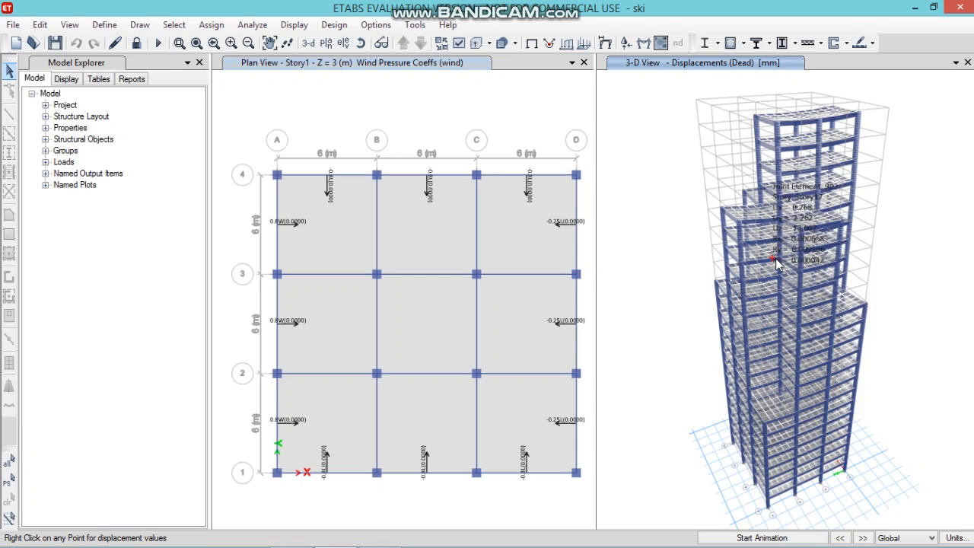
right_click(738, 221)
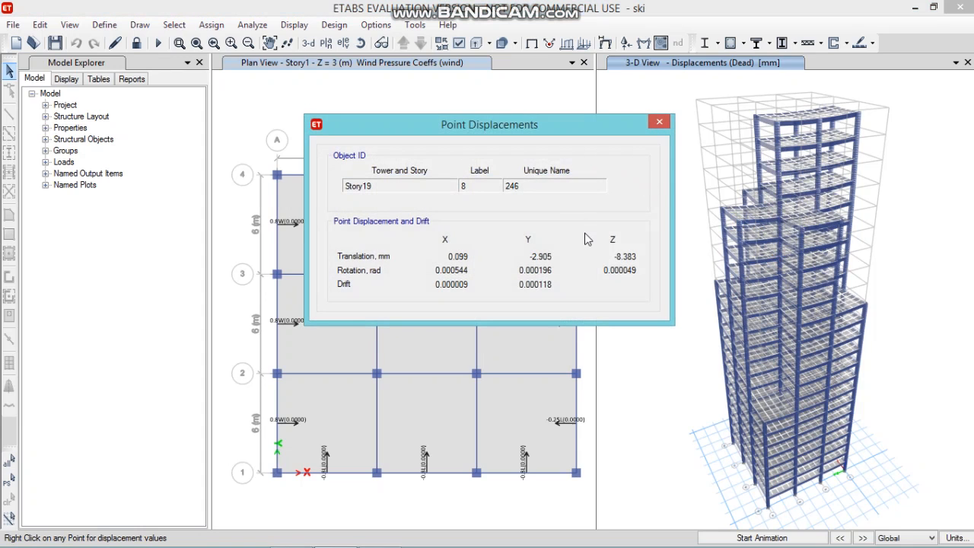
left_click(659, 122)
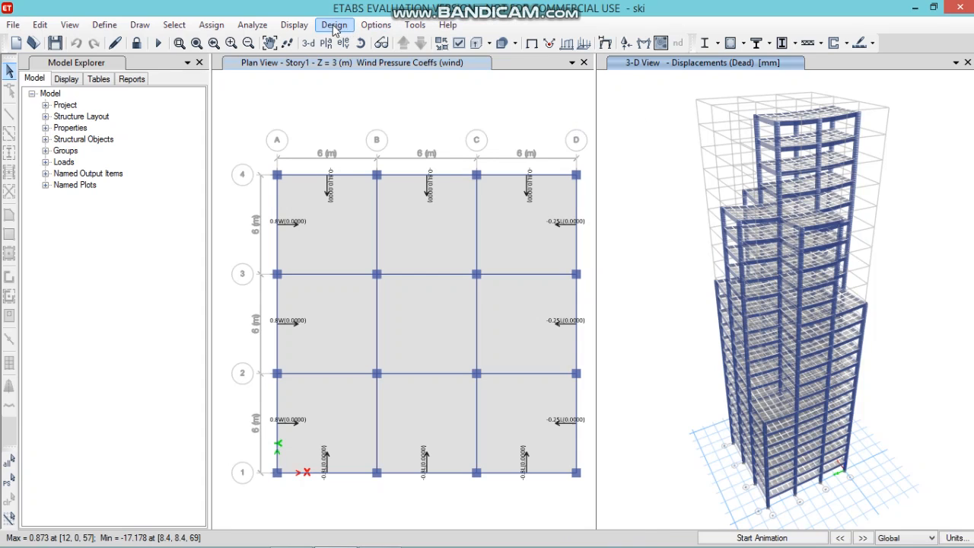
Display the Inplane Shear member force diagram for the Dead case on the frames, with filled diagrams and automatic scaling.
left_click(303, 25)
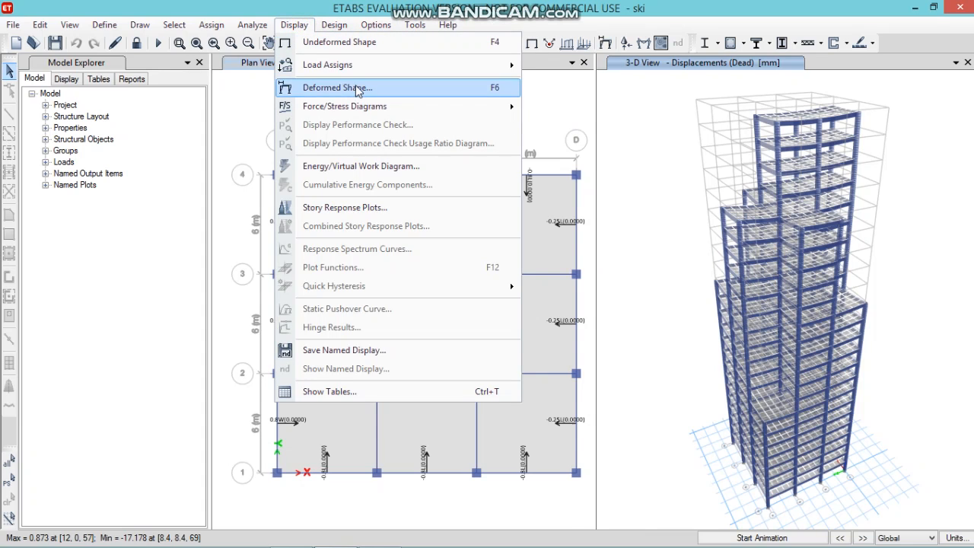
mouse_move(364, 77)
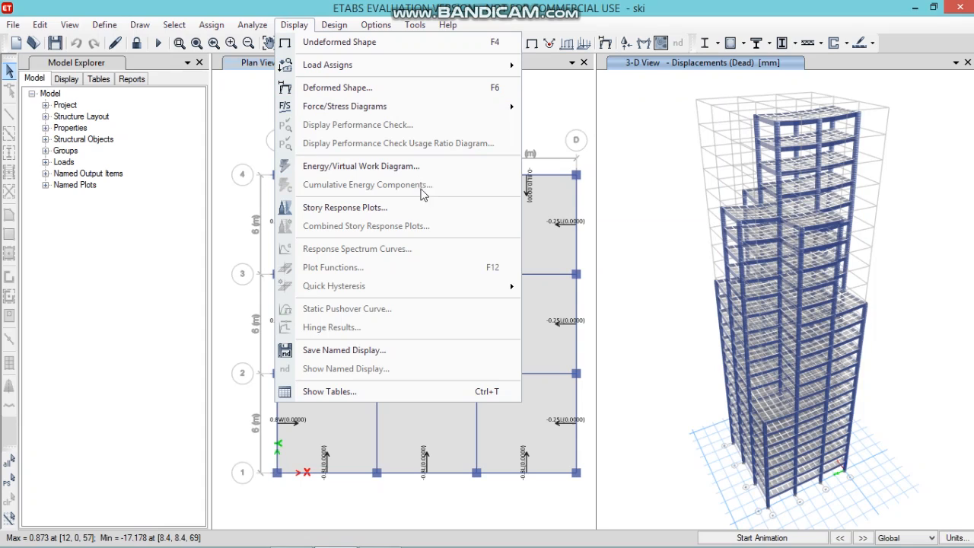
mouse_move(408, 112)
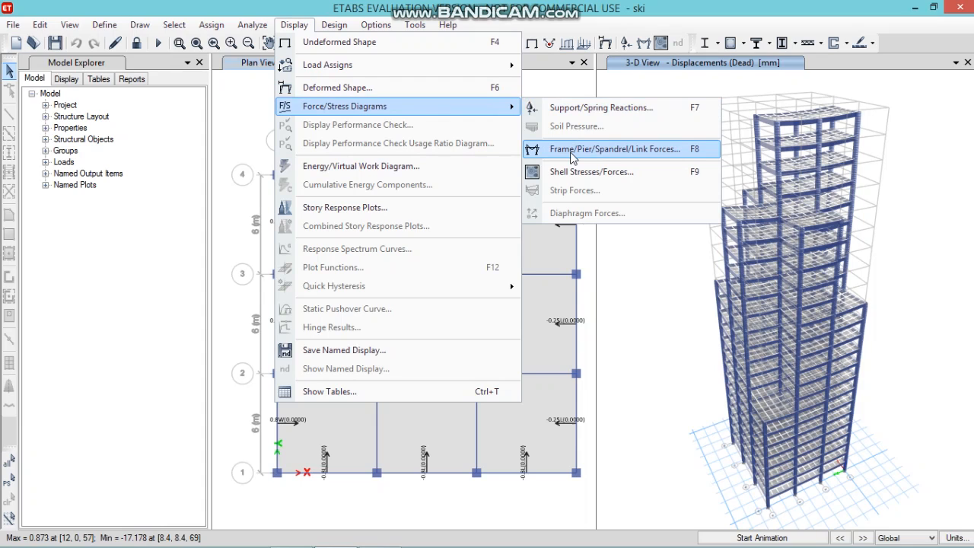
left_click(573, 155)
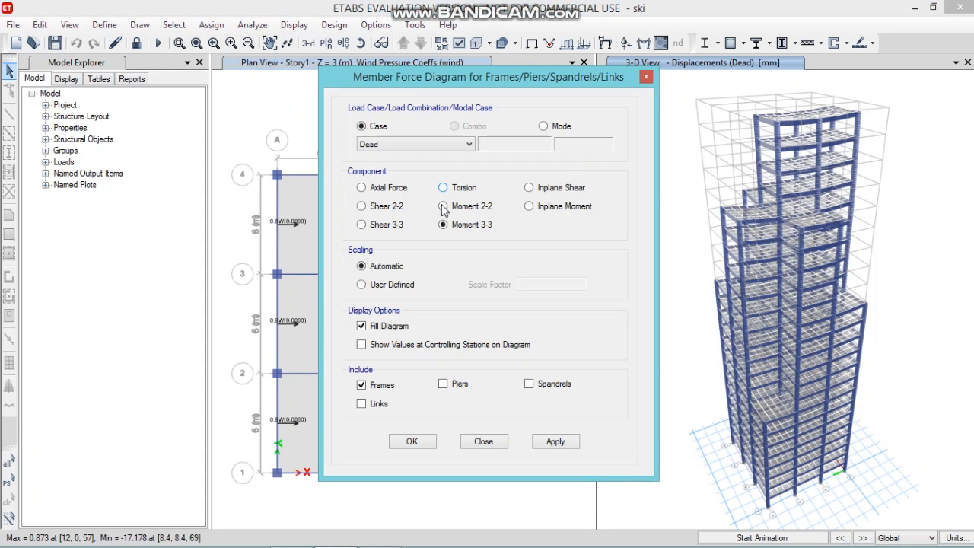
left_click(529, 188)
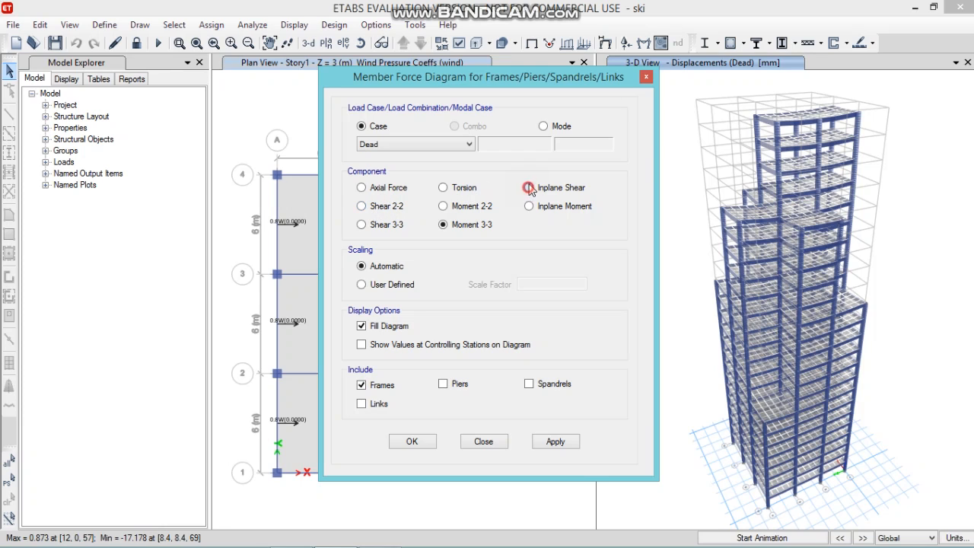
left_click(556, 448)
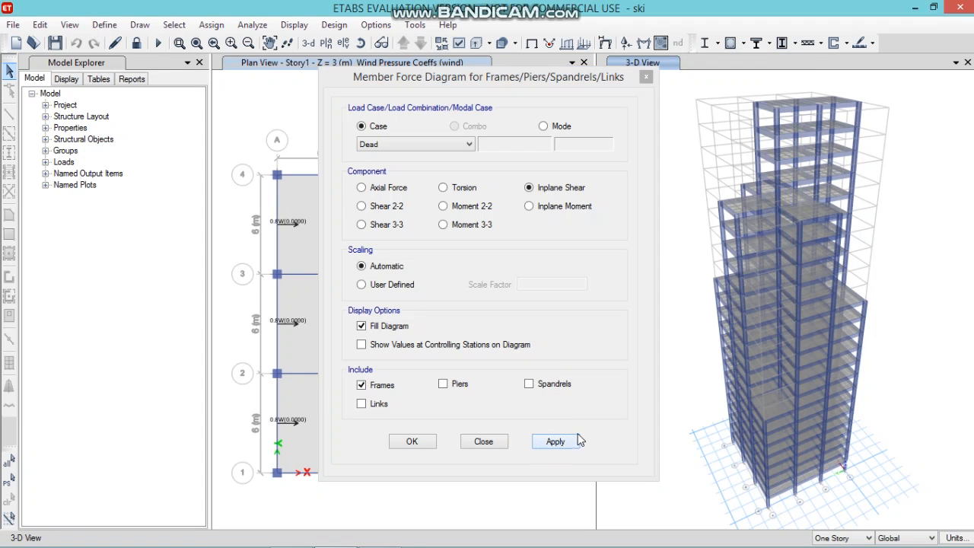
Display the Torsion and Shear 2-2 diagrams of the frames for the Dead case in turn.
left_click(444, 188)
left_click(570, 442)
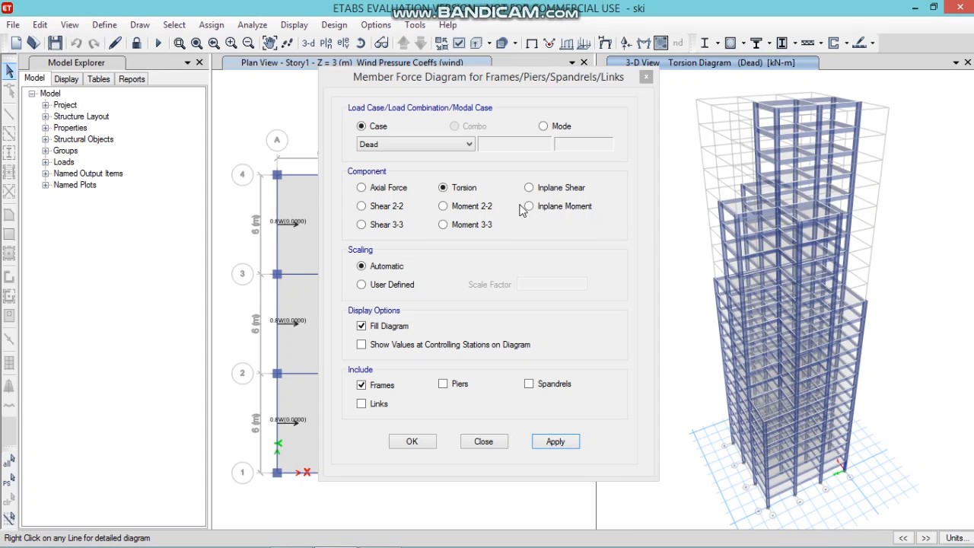
left_click(361, 206)
left_click(553, 443)
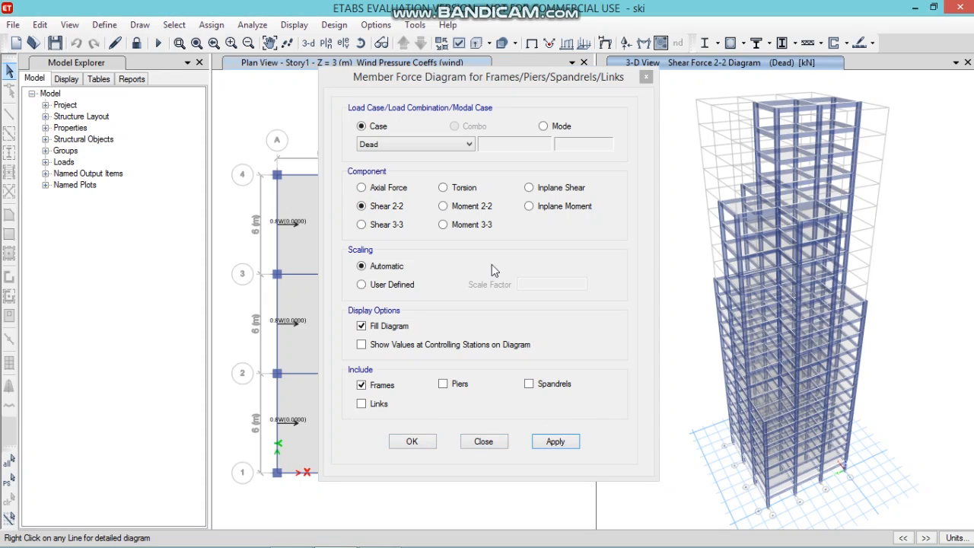
Switch the member force component back to Inplane Shear and close the force diagram settings.
left_click(550, 188)
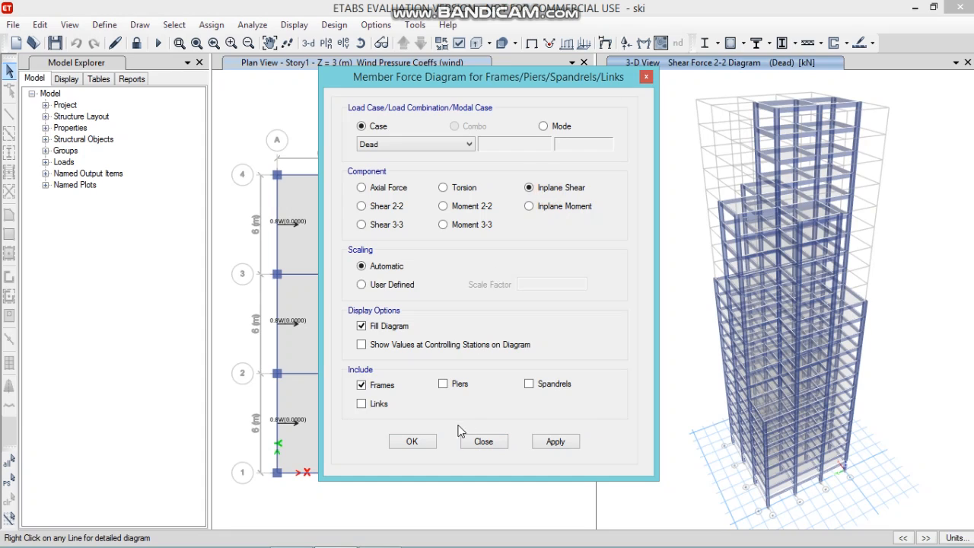
left_click(555, 443)
left_click(411, 443)
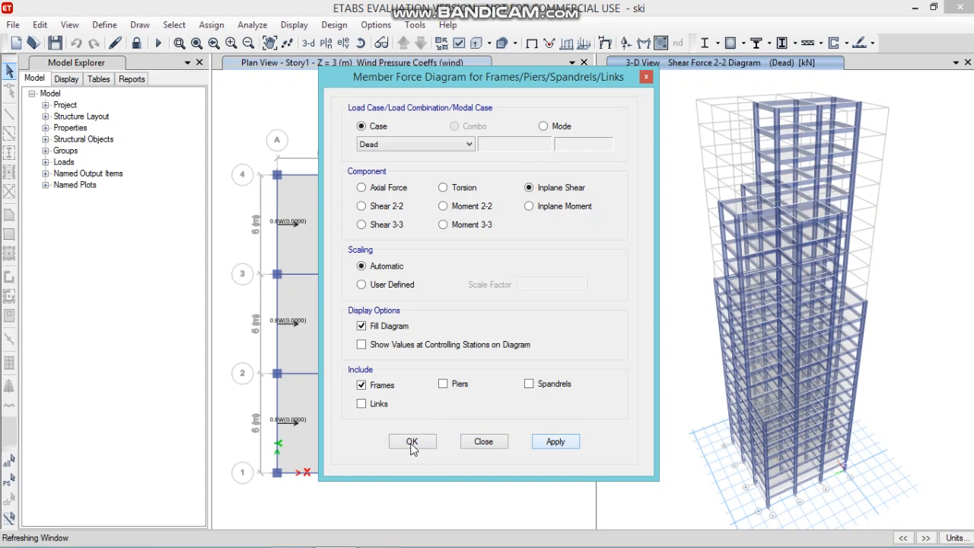
left_click(412, 444)
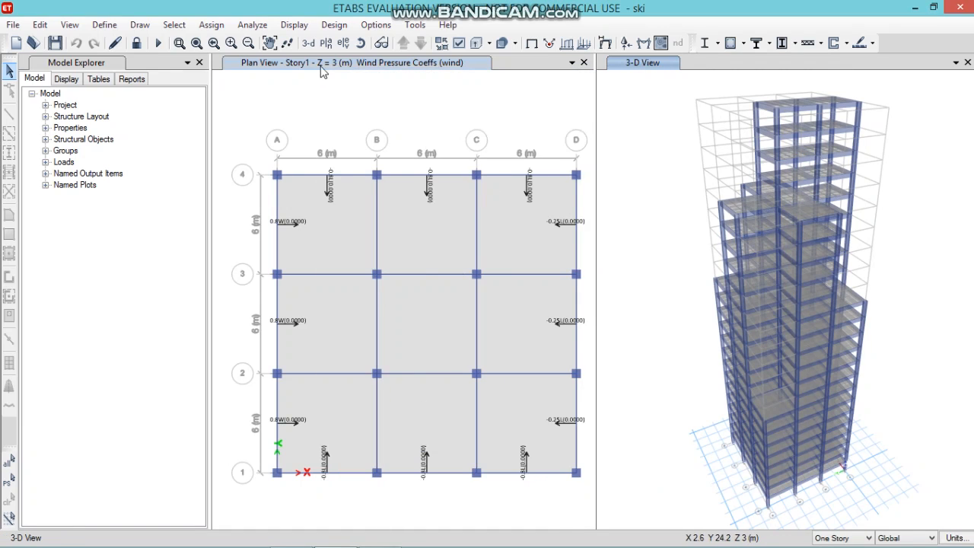
Review the concrete frame design preferences and accept them with IS 456:2000 as the design code.
left_click(334, 24)
mouse_move(384, 50)
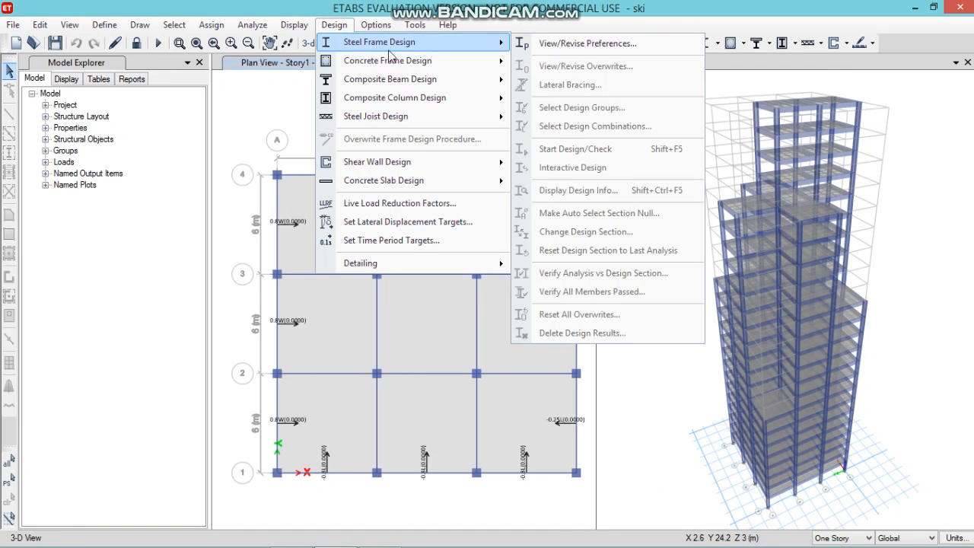
mouse_move(424, 60)
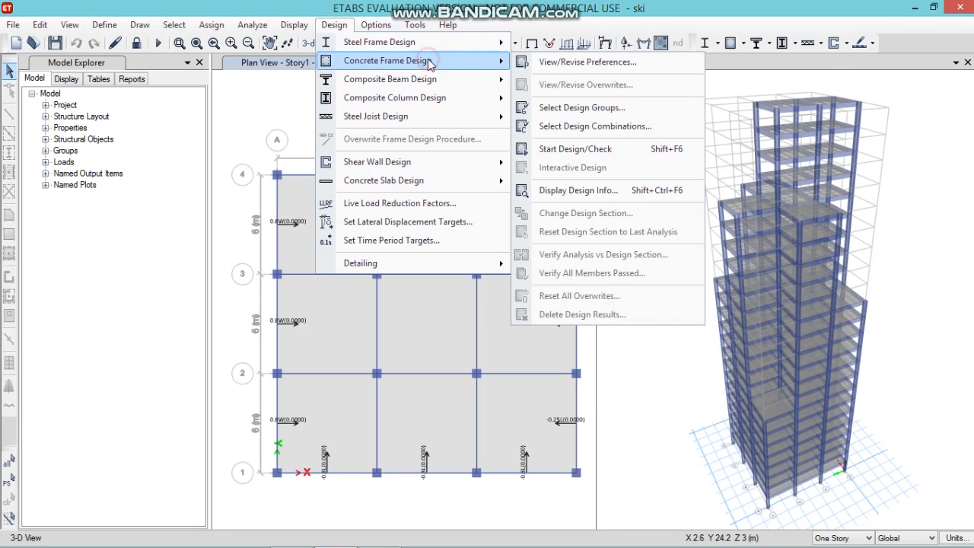
left_click(557, 61)
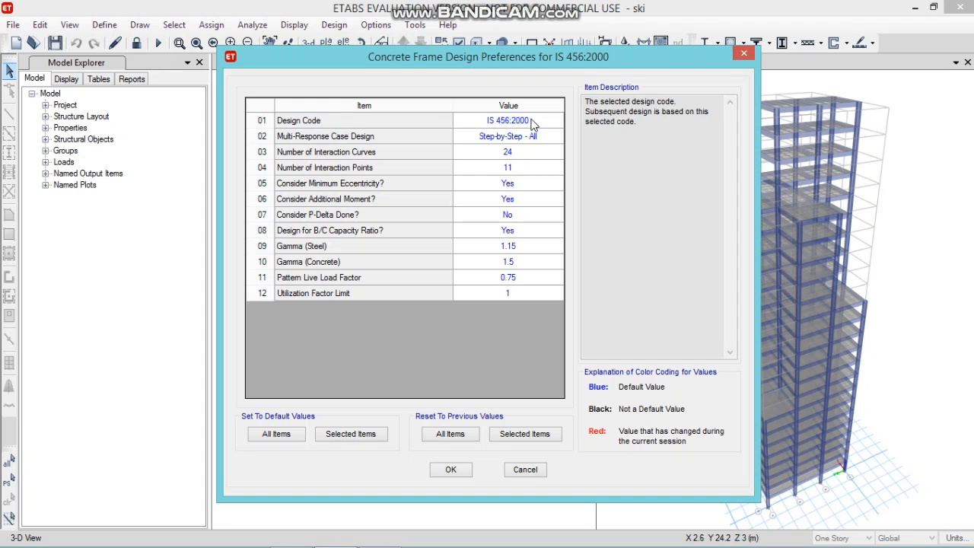
left_click(471, 473)
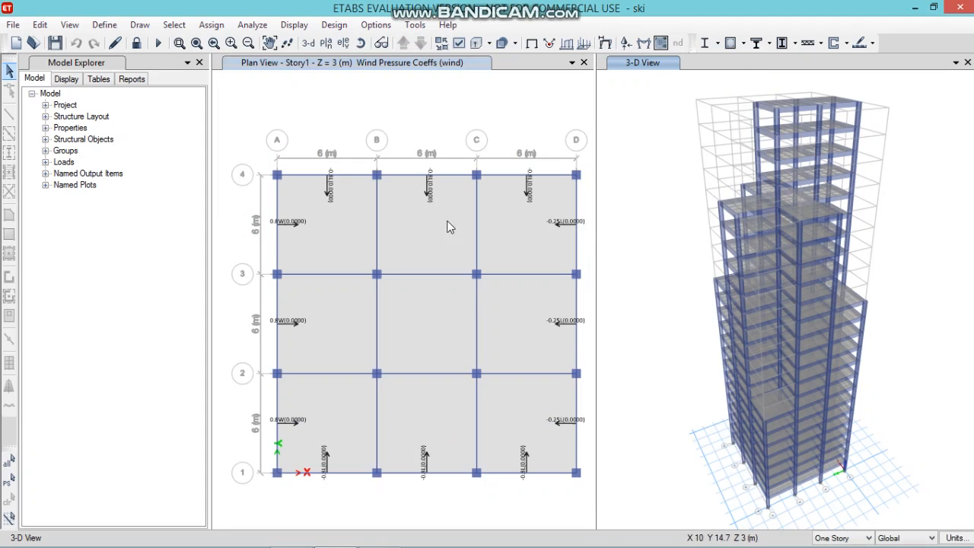
Run the concrete frame design check and agree to reiterate analysis and design for the frames whose sections differ.
left_click(335, 25)
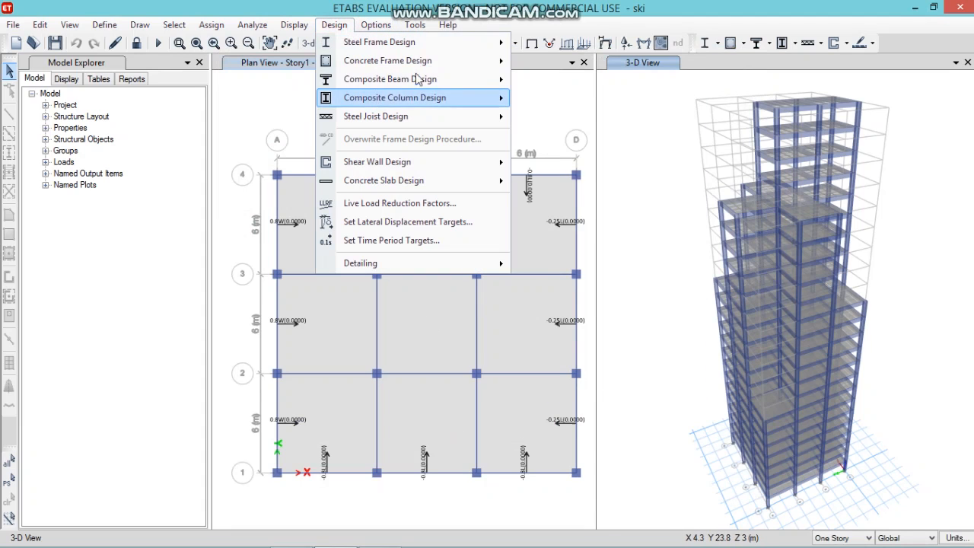
mouse_move(450, 47)
mouse_move(461, 65)
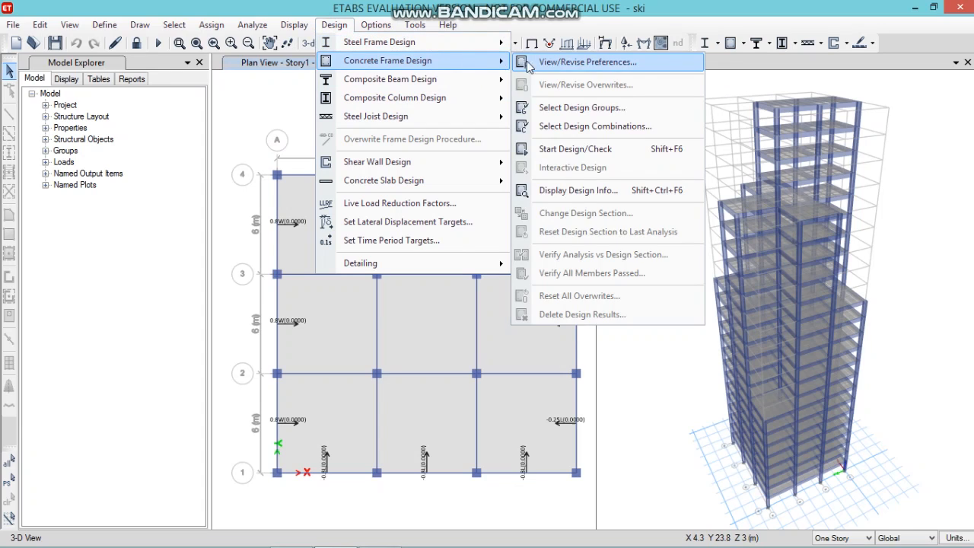
left_click(570, 149)
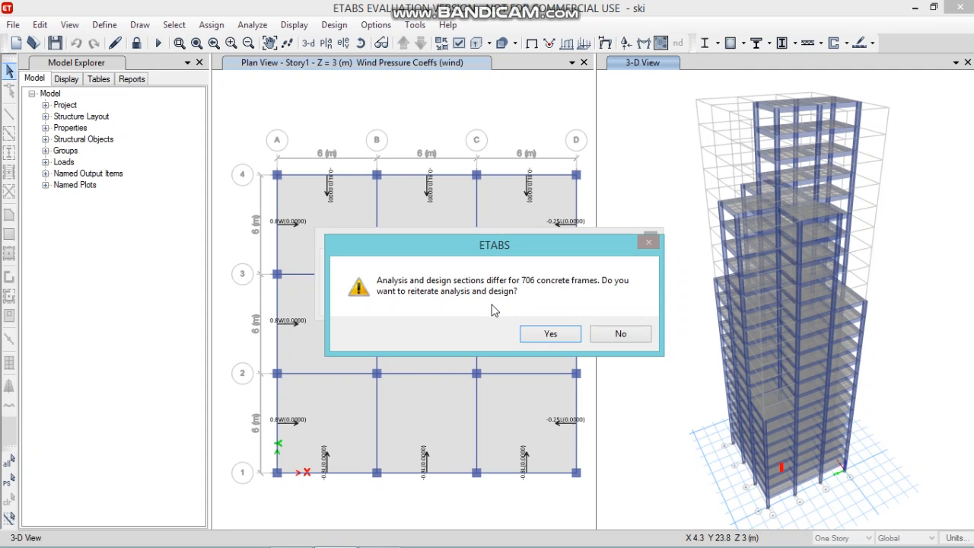
left_click(549, 333)
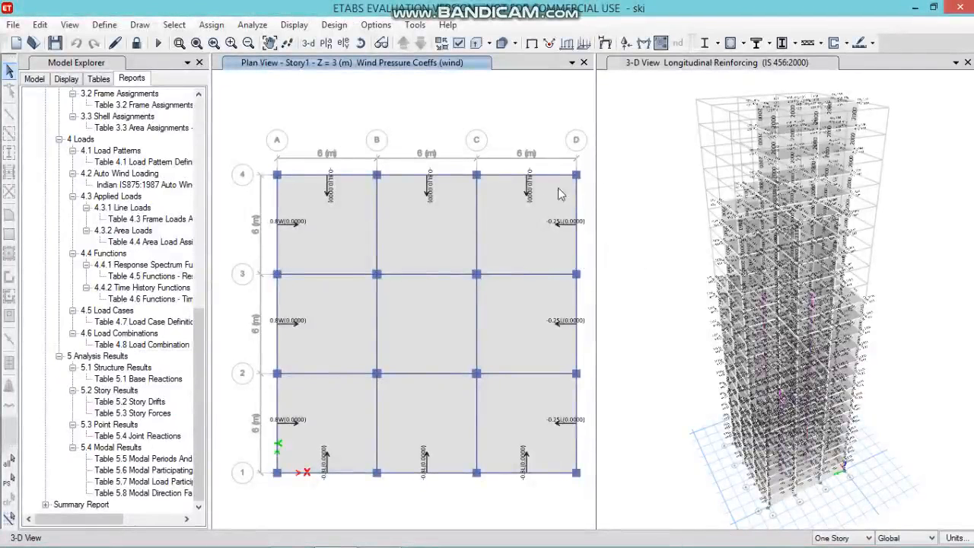
Examine the design information and detailed design summary of the Story16 beam B11 for combination DCon2, and close both windows.
right_click(770, 235)
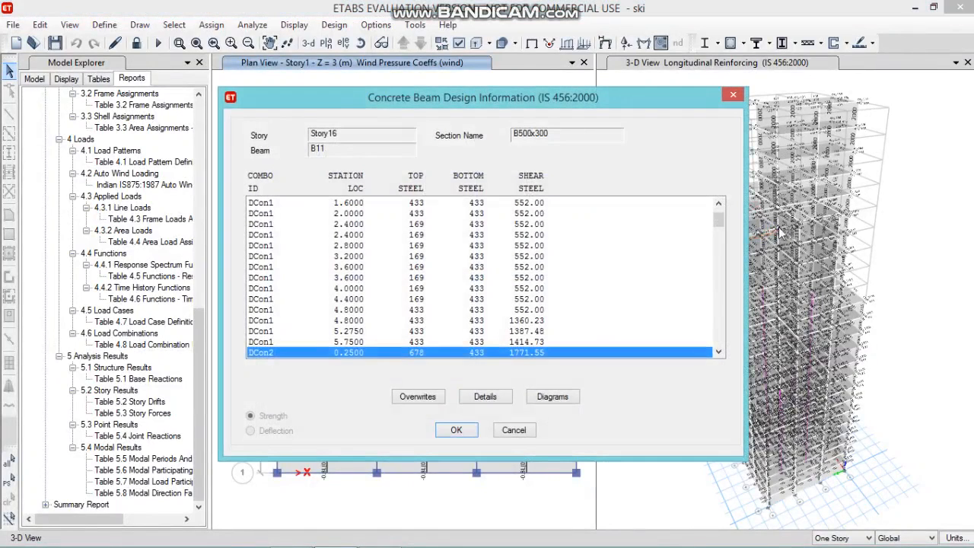
left_click(484, 396)
scroll(555, 272, "up", 1)
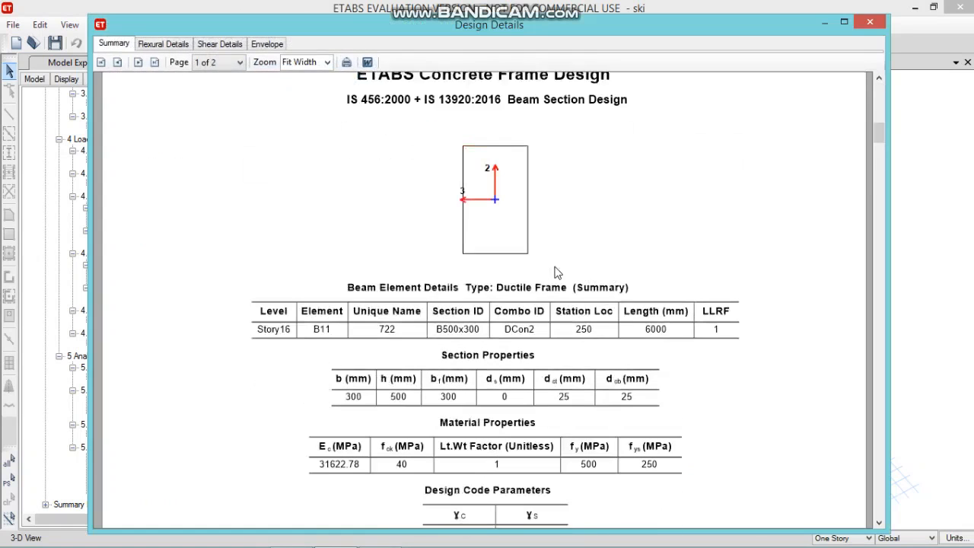
scroll(503, 185, "up", 1)
scroll(594, 204, "down", 3)
scroll(578, 236, "down", 1)
scroll(573, 240, "up", 1)
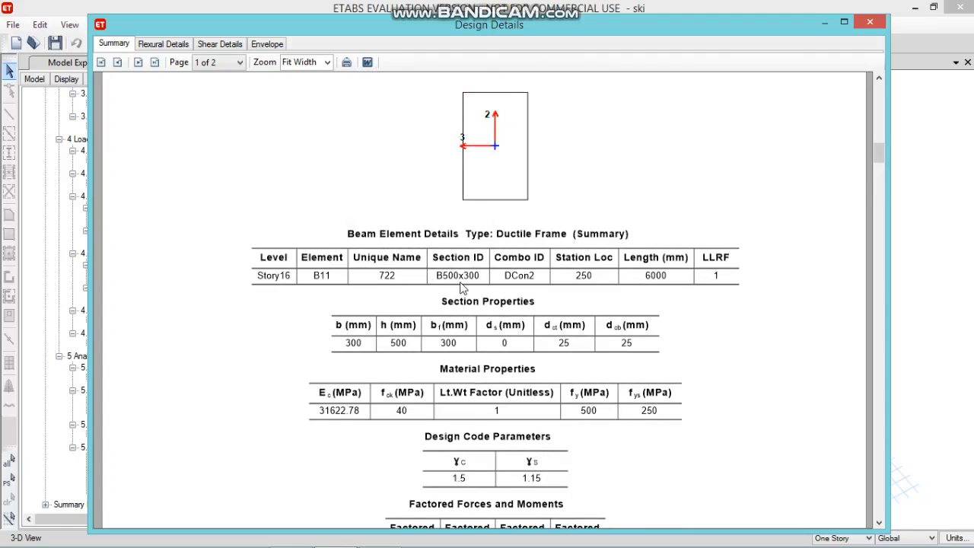
scroll(565, 325, "down", 10)
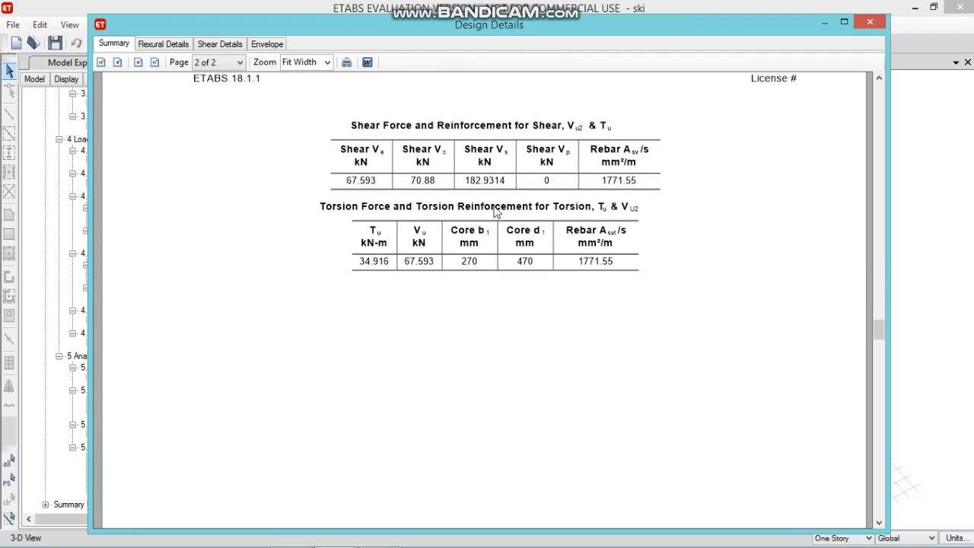
scroll(514, 206, "up", 5)
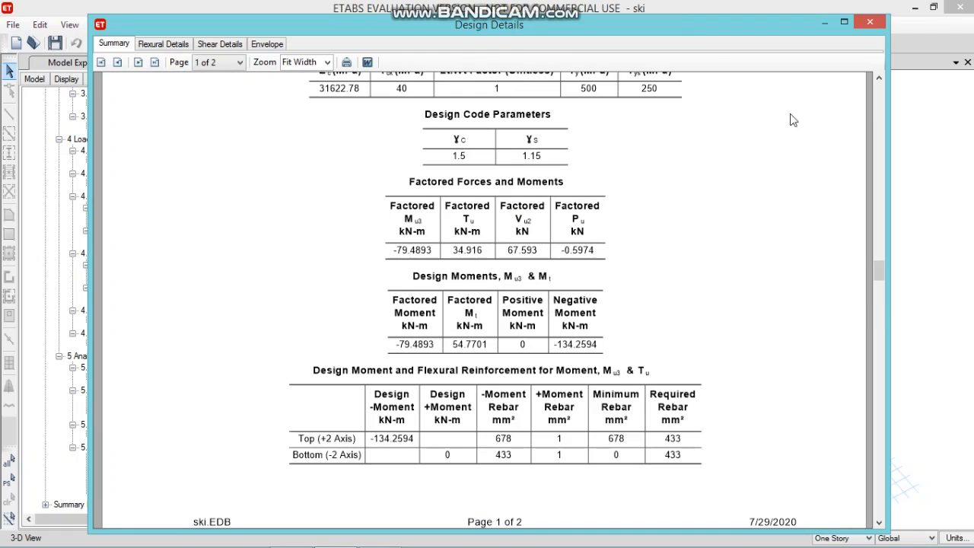
left_click(870, 22)
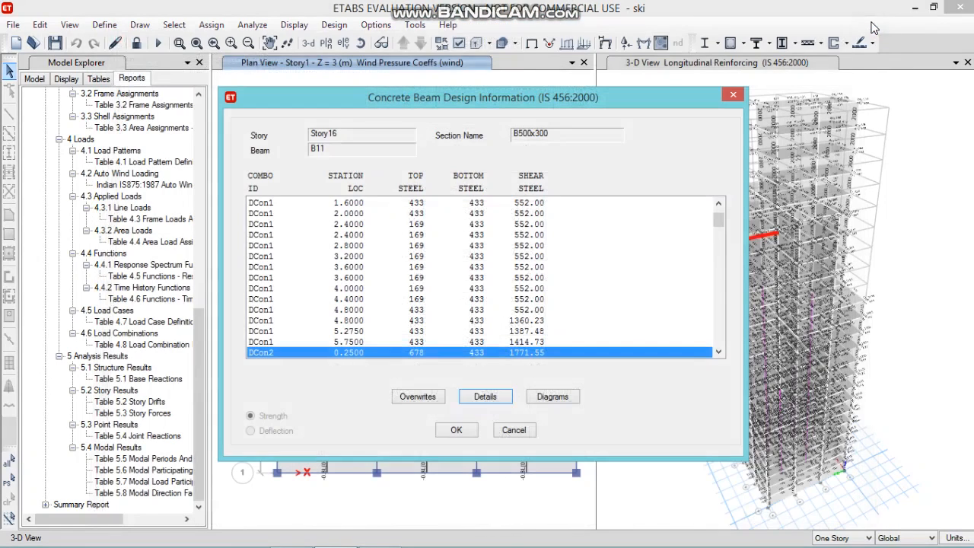
left_click(733, 94)
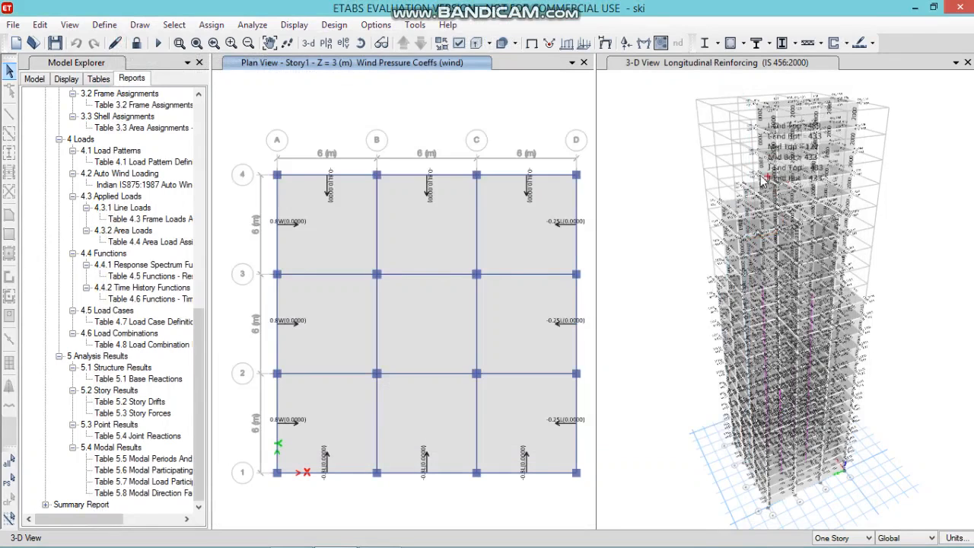
Look through the sections of the Project Report in the reports tree, including Cover Page and Structure Data, and collapse the report's contents.
left_click(101, 79)
left_click(130, 79)
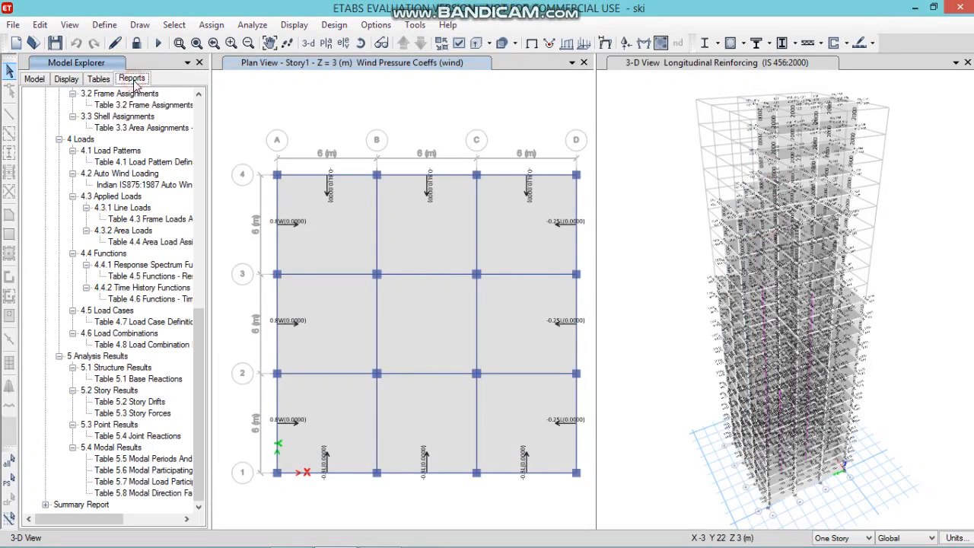
left_click_drag(201, 329, 97, 124)
left_click(58, 127)
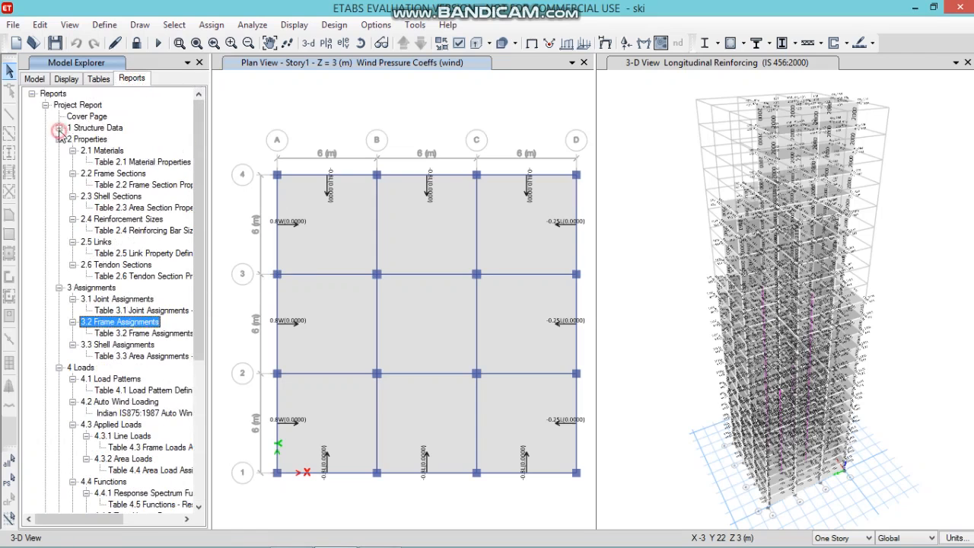
left_click(46, 106)
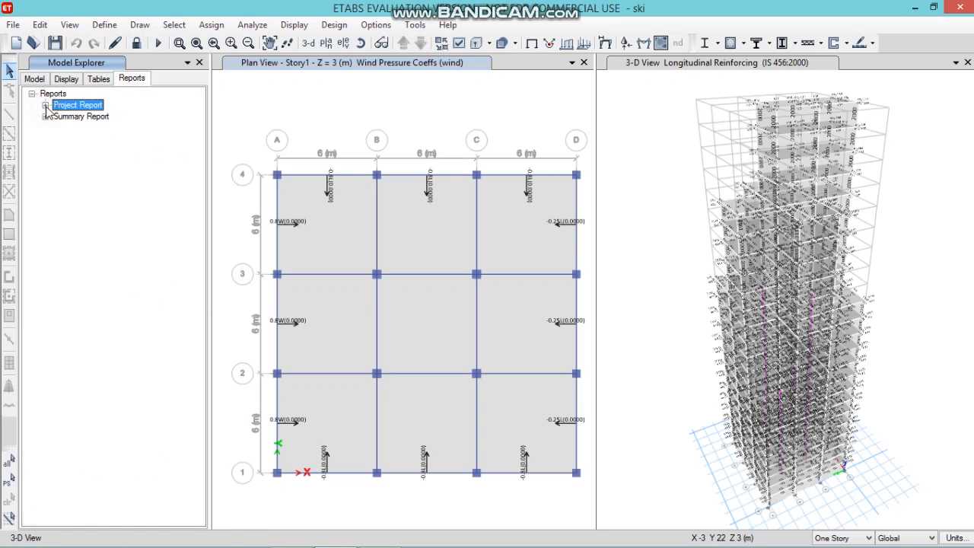
double_click(83, 107)
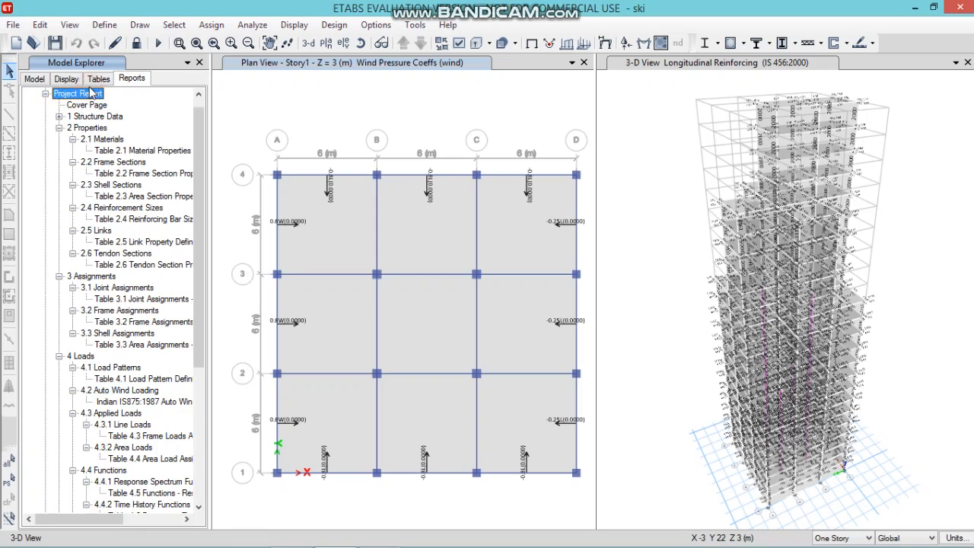
double_click(96, 98)
double_click(96, 106)
left_click(96, 107)
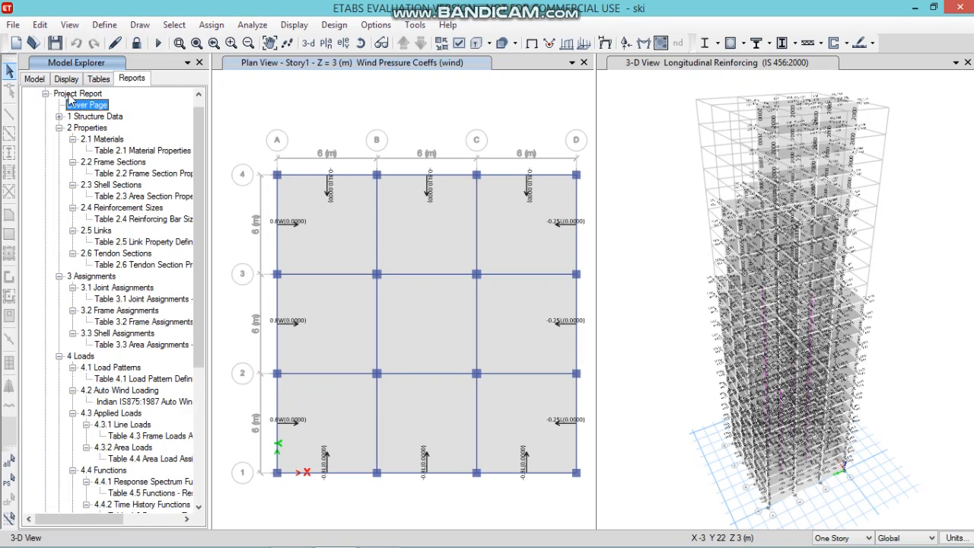
left_click(58, 116)
left_click(58, 117)
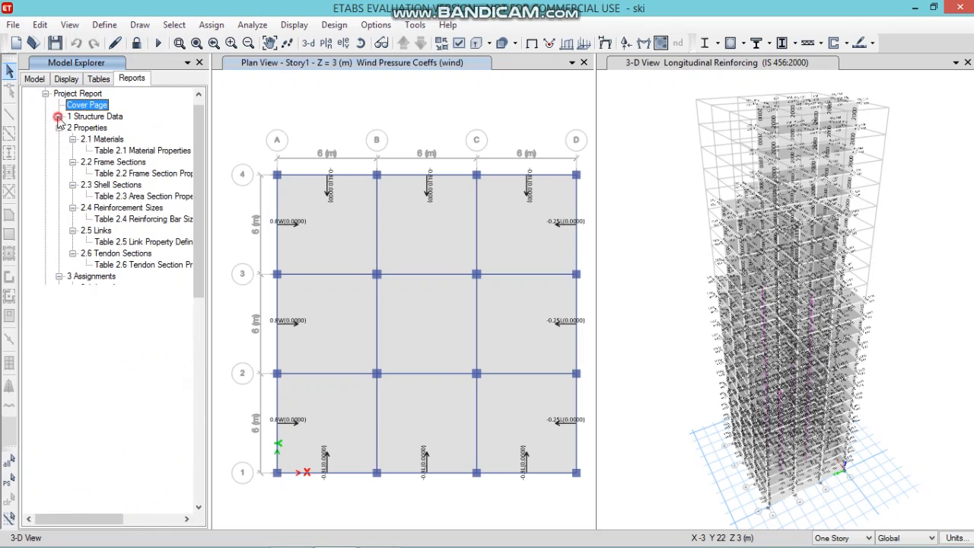
left_click(46, 95)
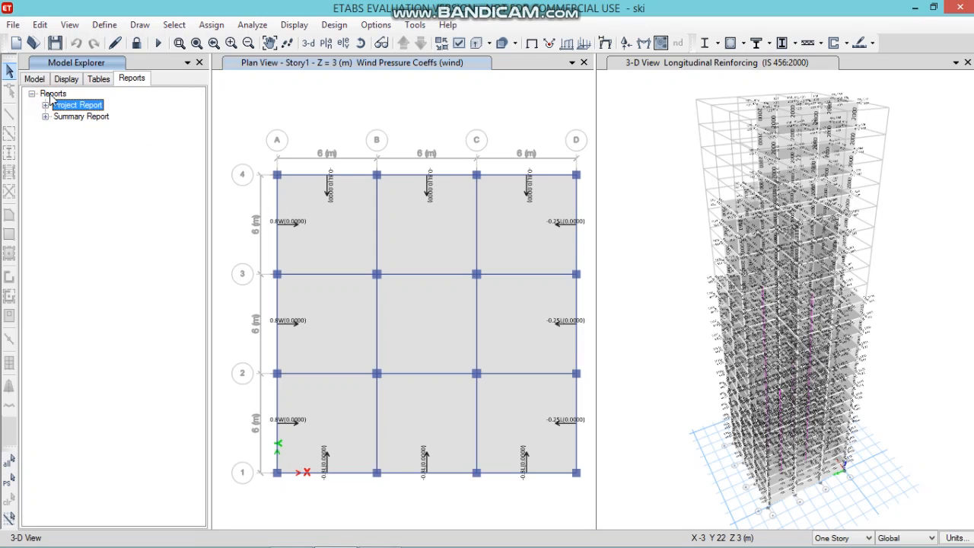
Generate and display the Project Report for the model.
left_click(80, 108)
right_click(79, 108)
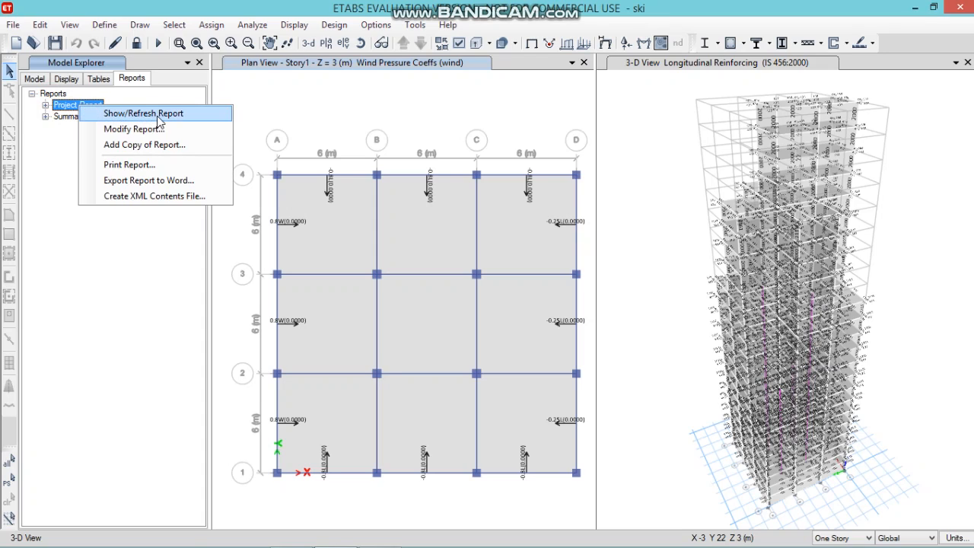
left_click(158, 116)
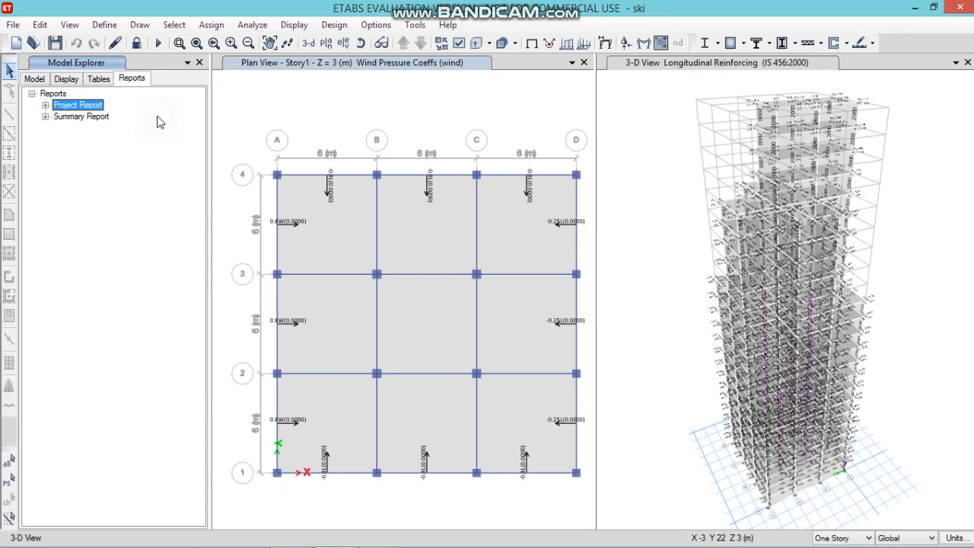
double_click(90, 105)
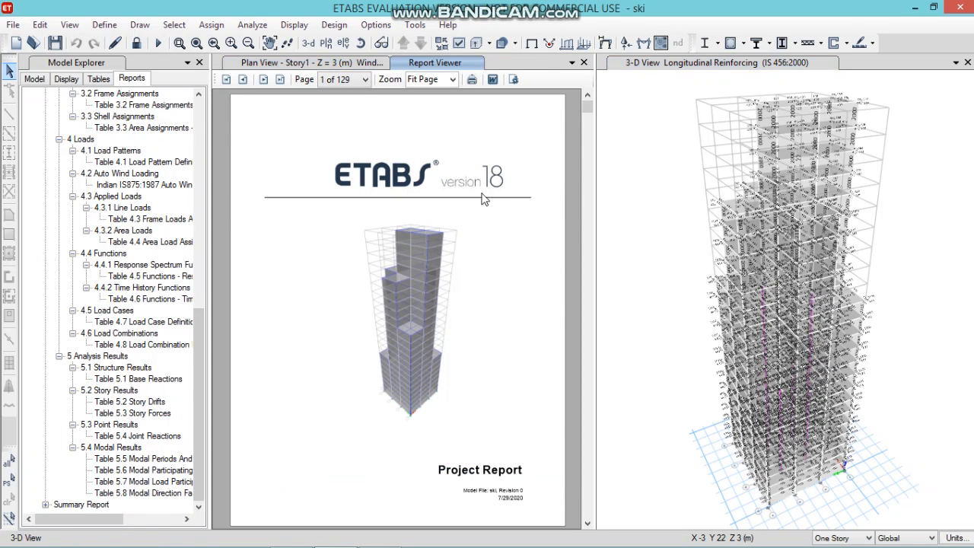
Page through the Project Report to the Story Drifts tables on page 100 and close the report.
left_click_drag(592, 113, 589, 423)
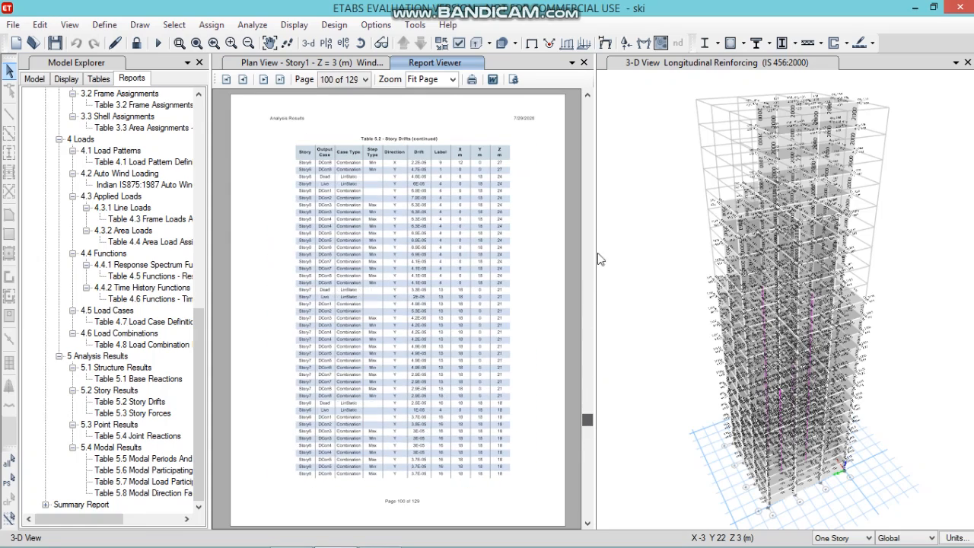
left_click(583, 63)
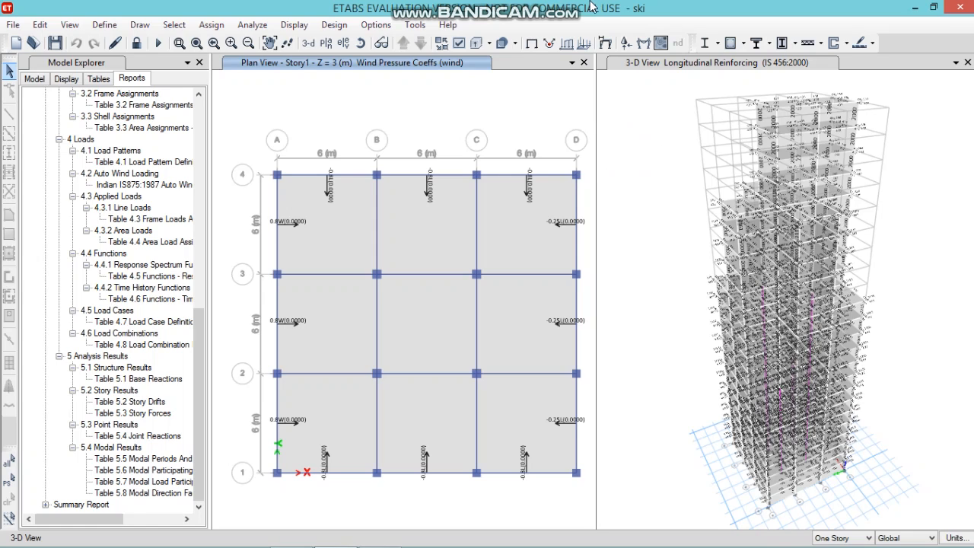
mouse_move(591, 6)
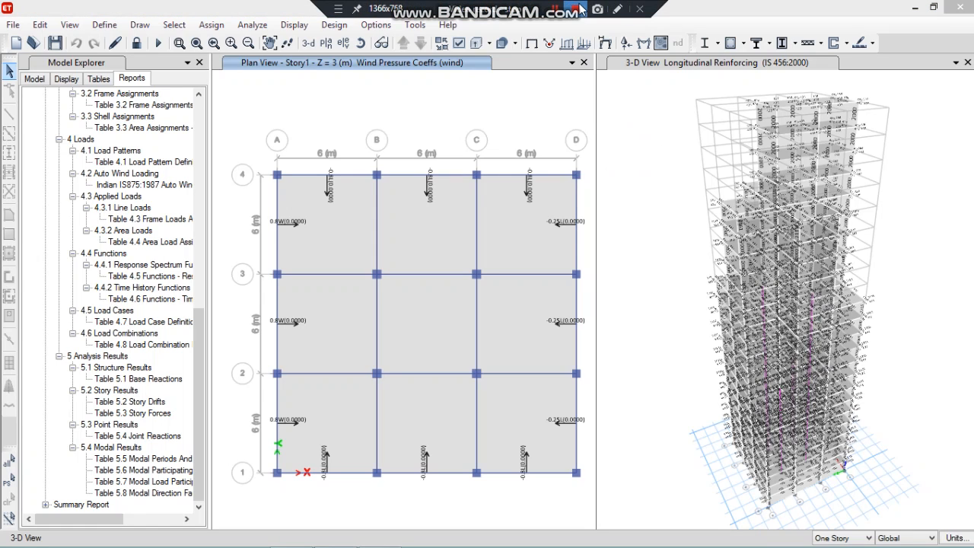